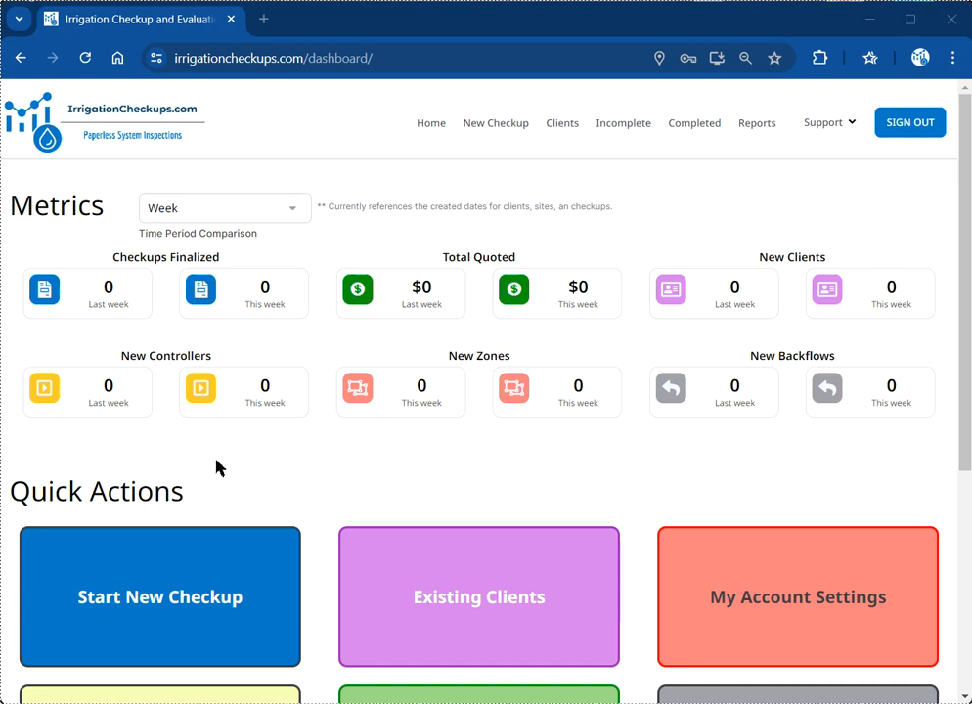
# Step: Start a new checkup and choose New Client to open a blank account form
pyautogui.scroll(-1, 267, 448)
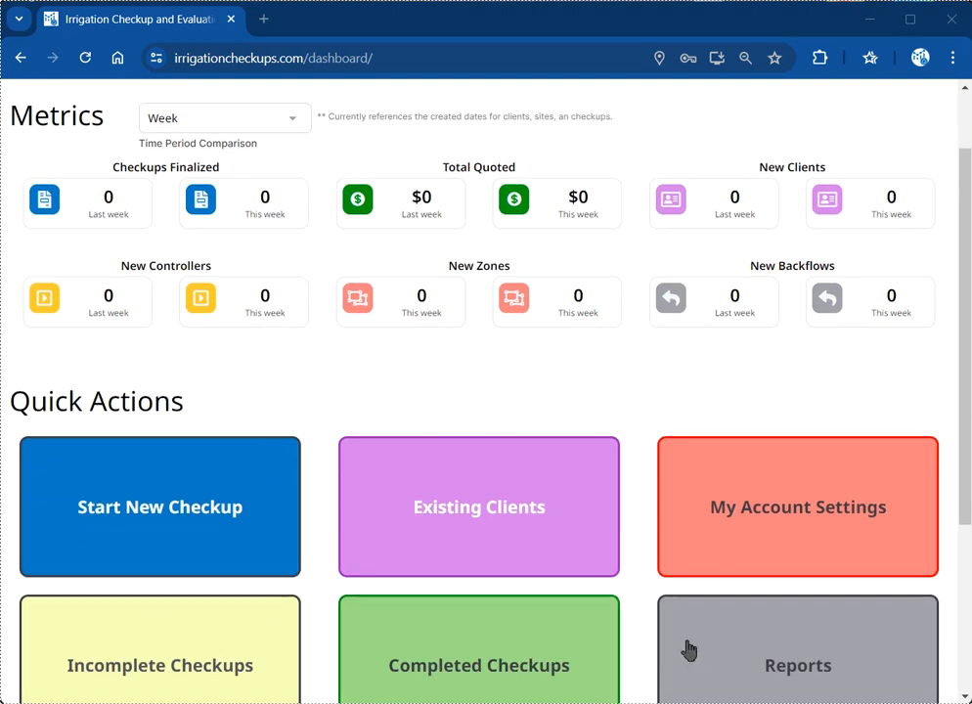
pyautogui.scroll(-1, 586, 616)
pyautogui.scroll(-1, 520, 591)
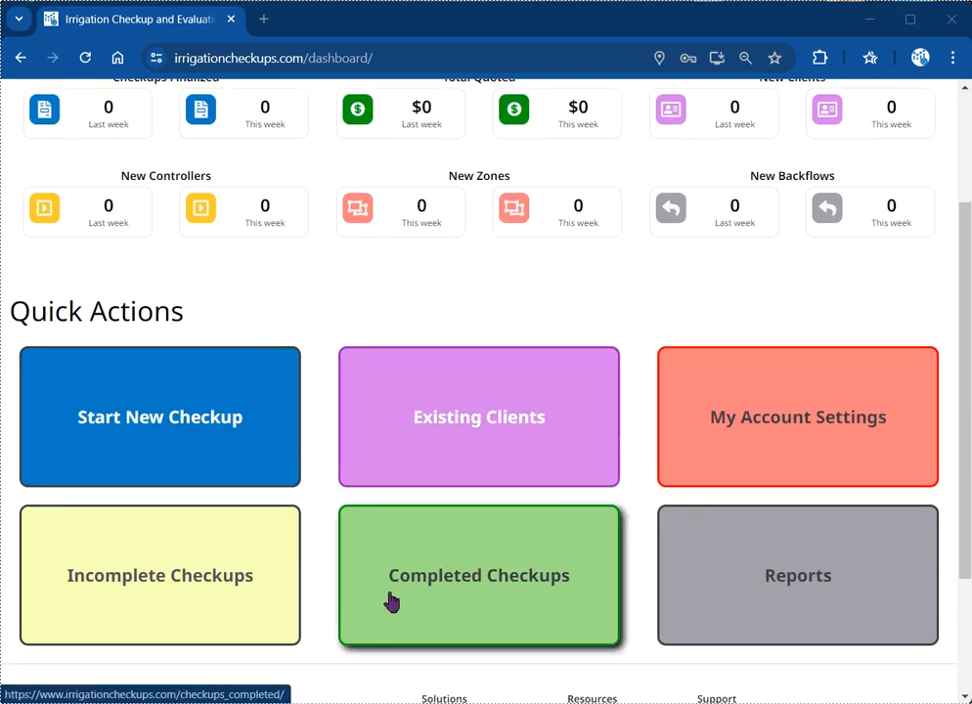
pyautogui.scroll(4, 281, 518)
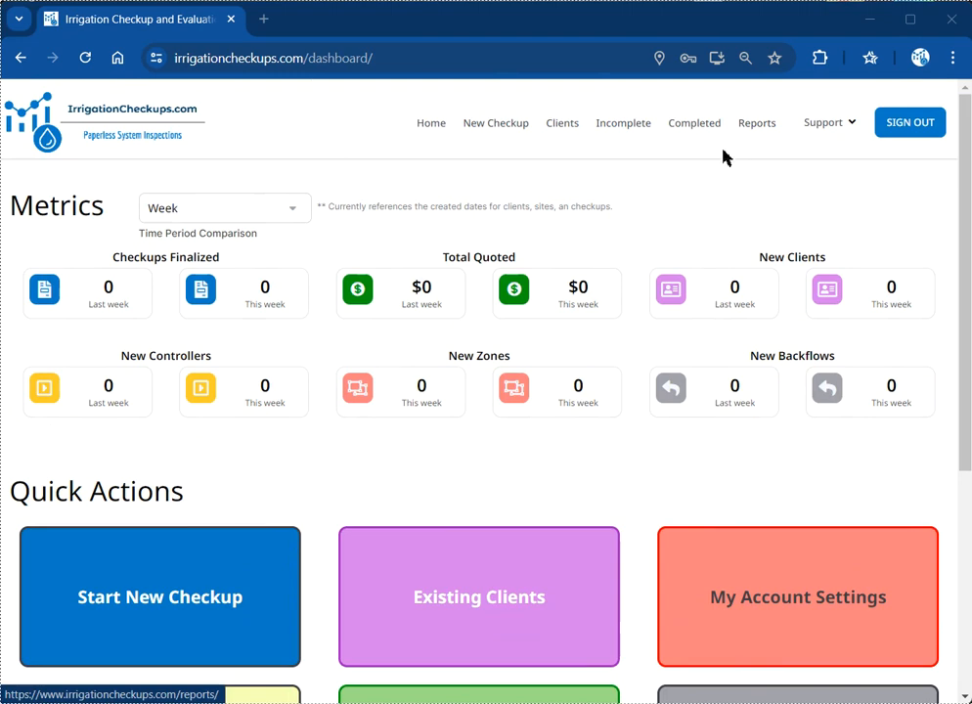
pyautogui.click(501, 128)
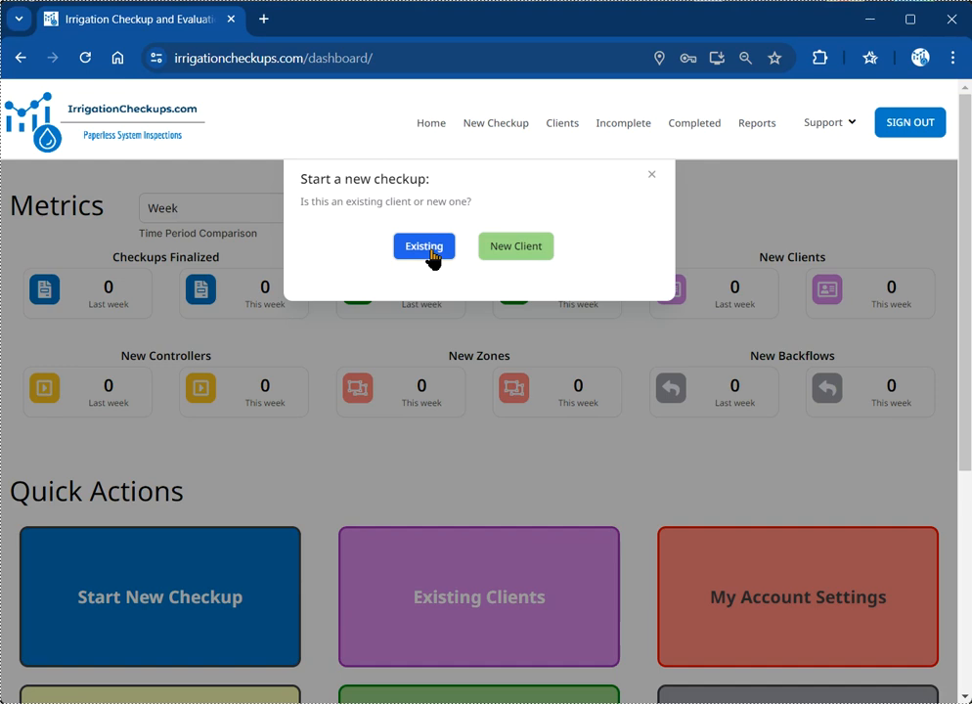
pyautogui.click(502, 253)
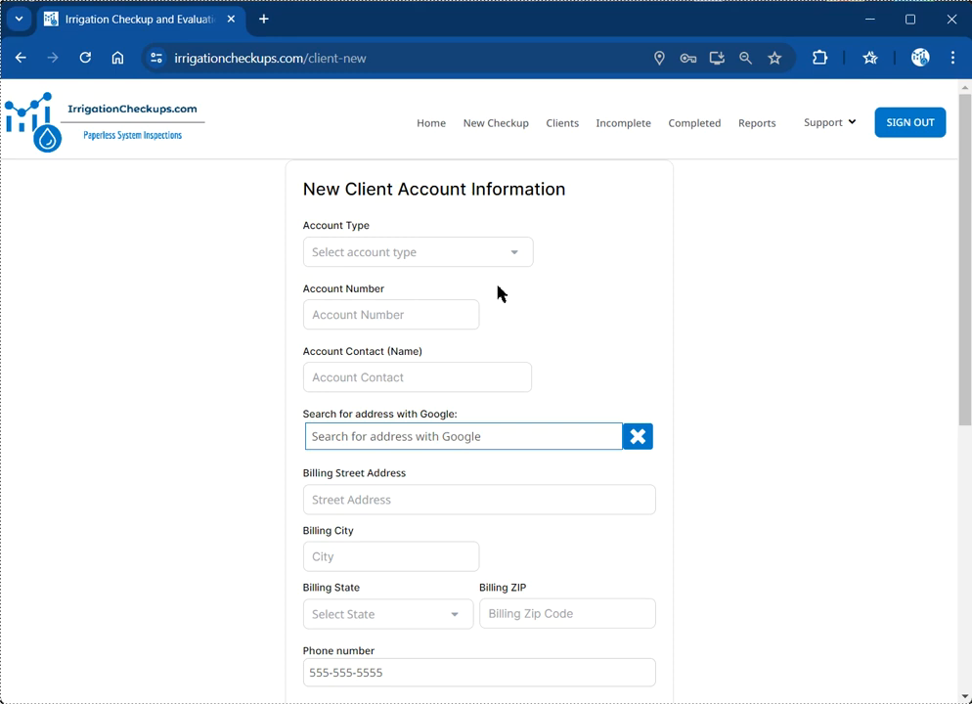
# Step: Set Account Type to Residential and enter the contact's full name
pyautogui.click(519, 253)
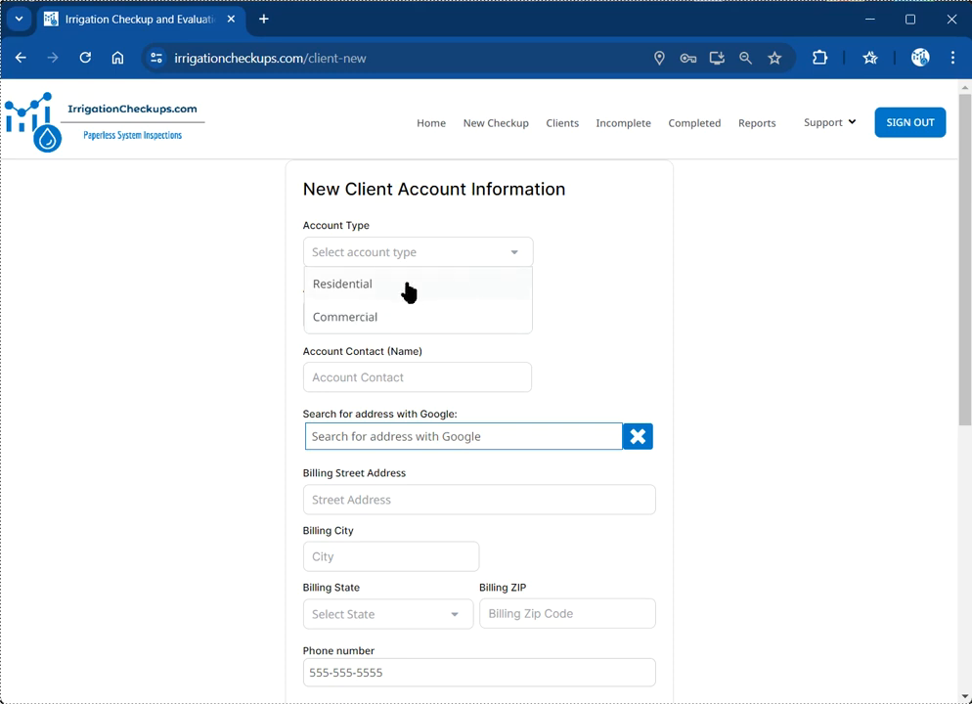
pyautogui.click(357, 294)
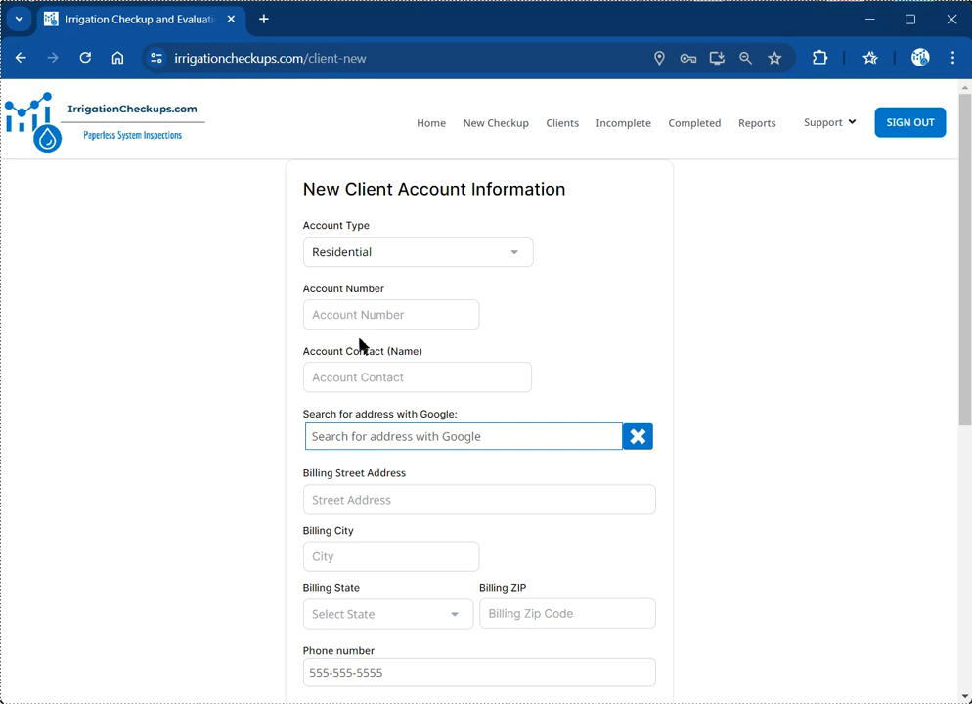
pyautogui.scroll(-1, 349, 322)
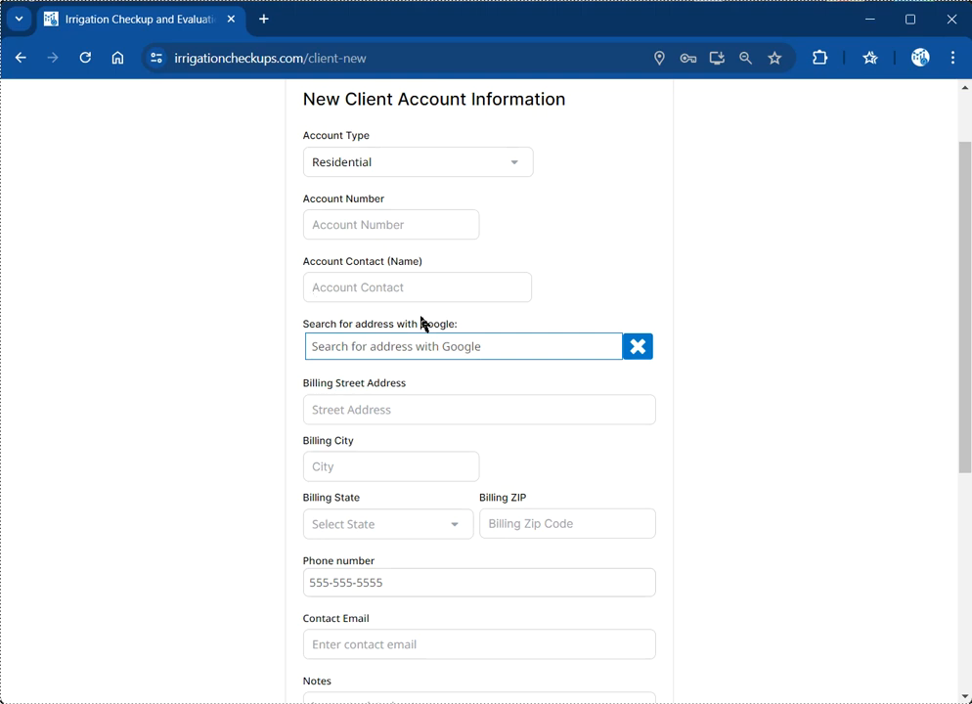
pyautogui.write('John Doe')
pyautogui.scroll(-1, 377, 296)
# Step: Search the client's street address and pick the Georgetown, TX suggestion to fill billing fields
pyautogui.click(426, 258)
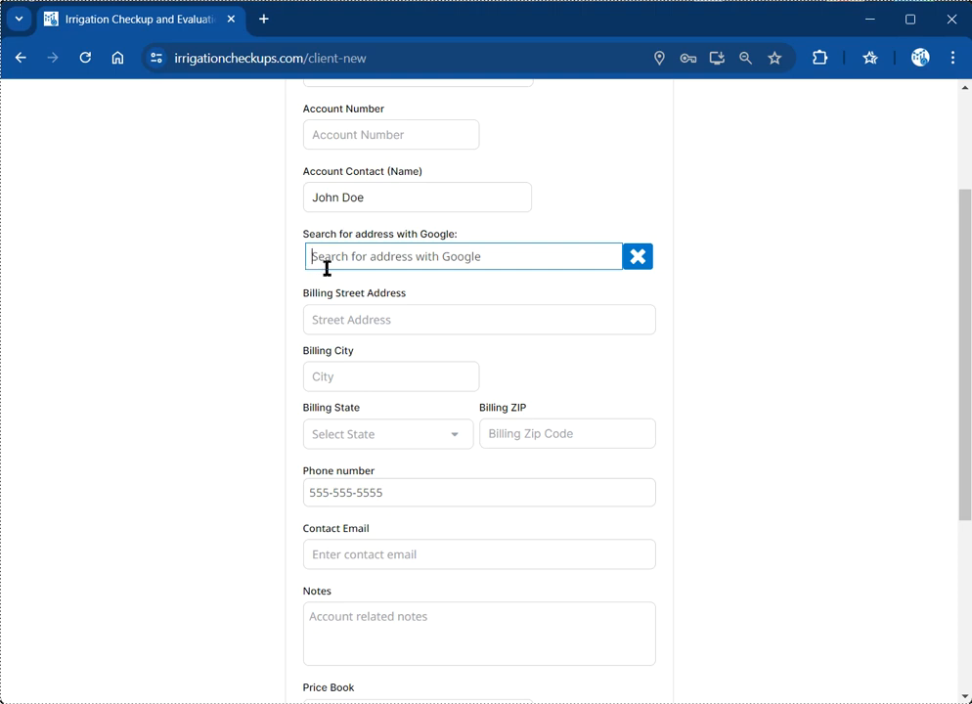
pyautogui.scroll(1, 334, 280)
pyautogui.scroll(-1, 335, 286)
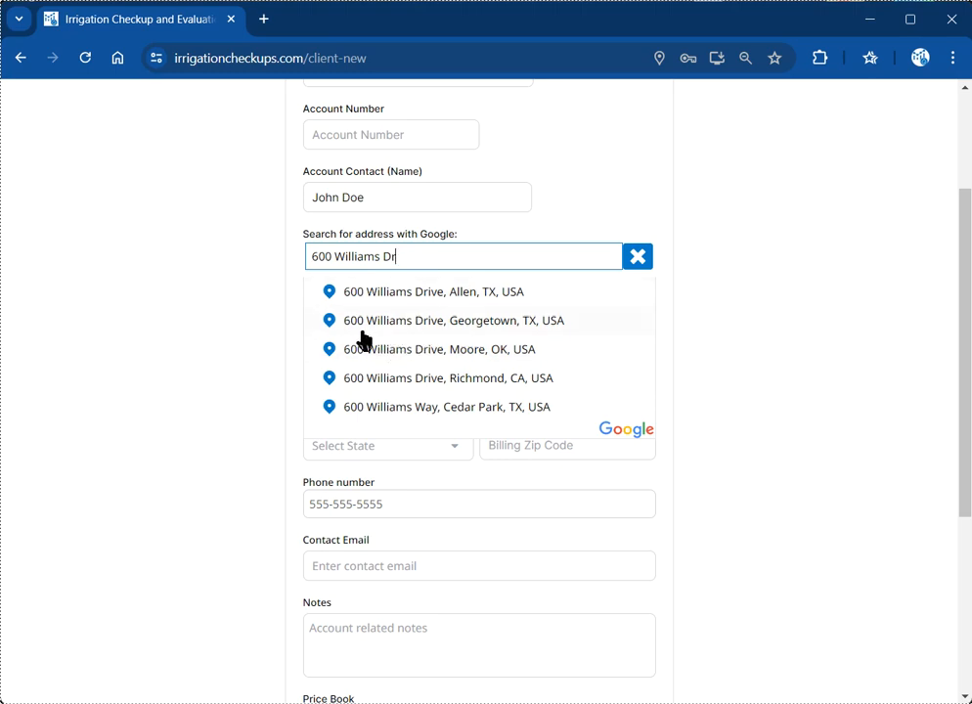
pyautogui.click(437, 325)
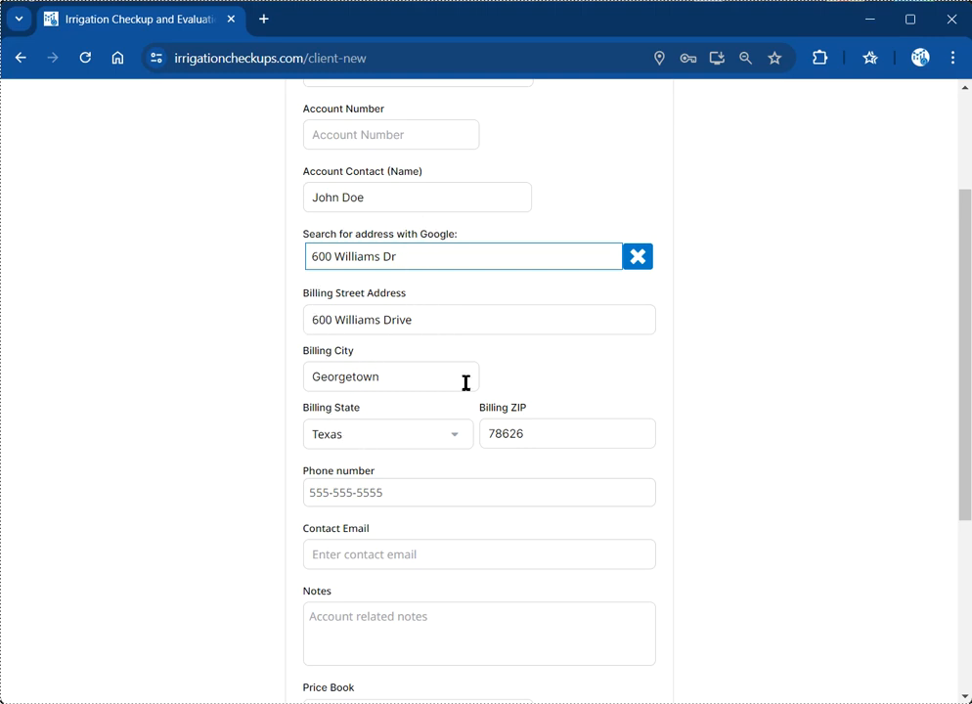
# Step: Add a Notes entry saying the client was a referral, naming the referrer
pyautogui.scroll(-2, 401, 381)
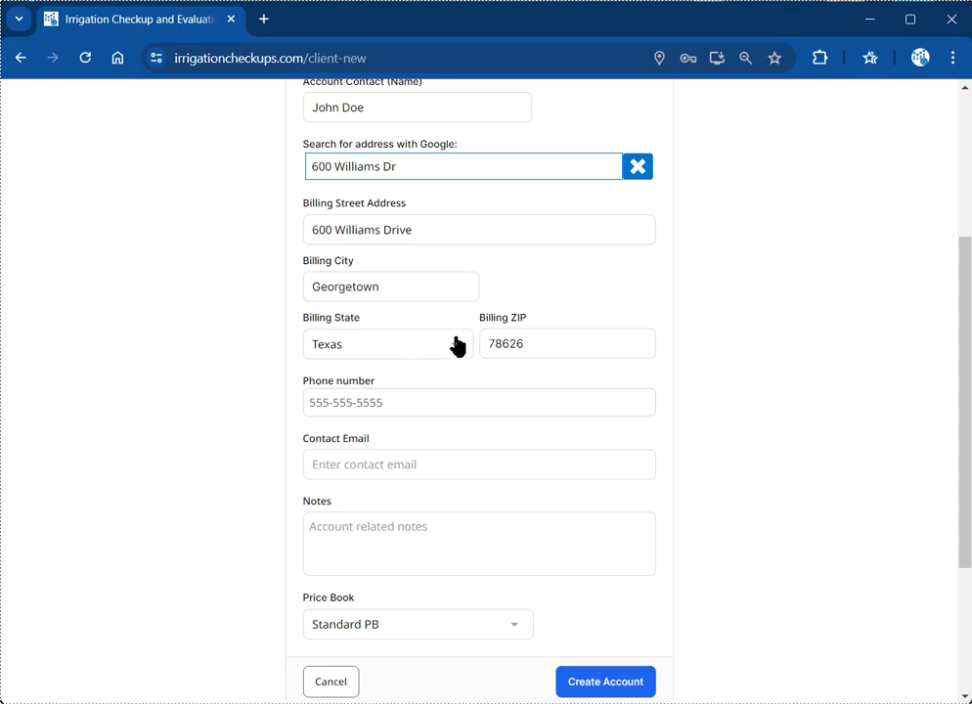
pyautogui.click(392, 403)
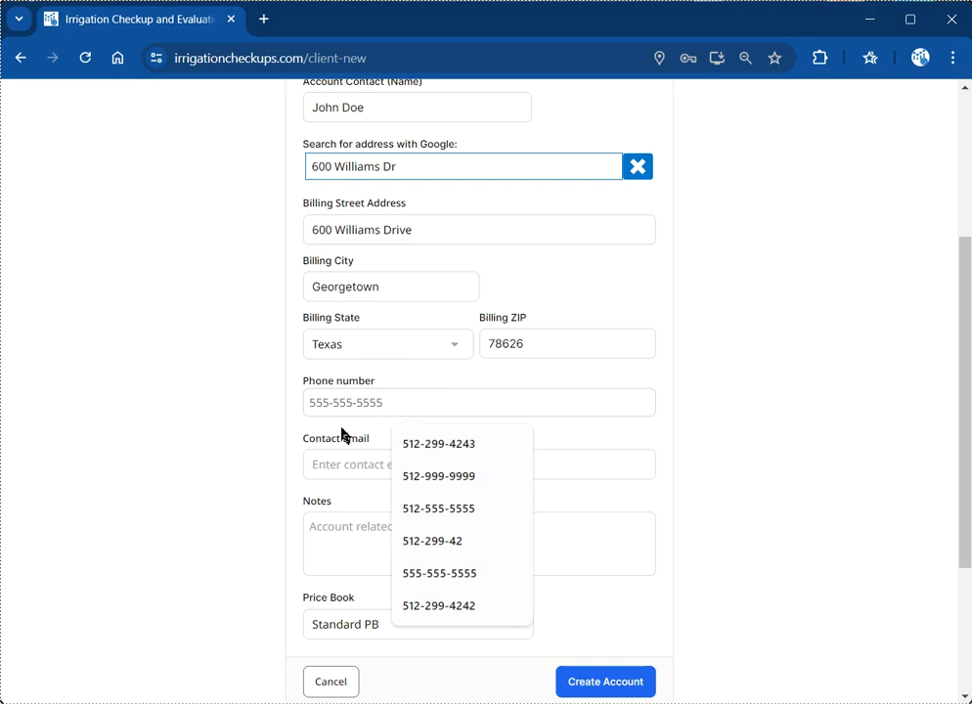
pyautogui.scroll(-1, 342, 435)
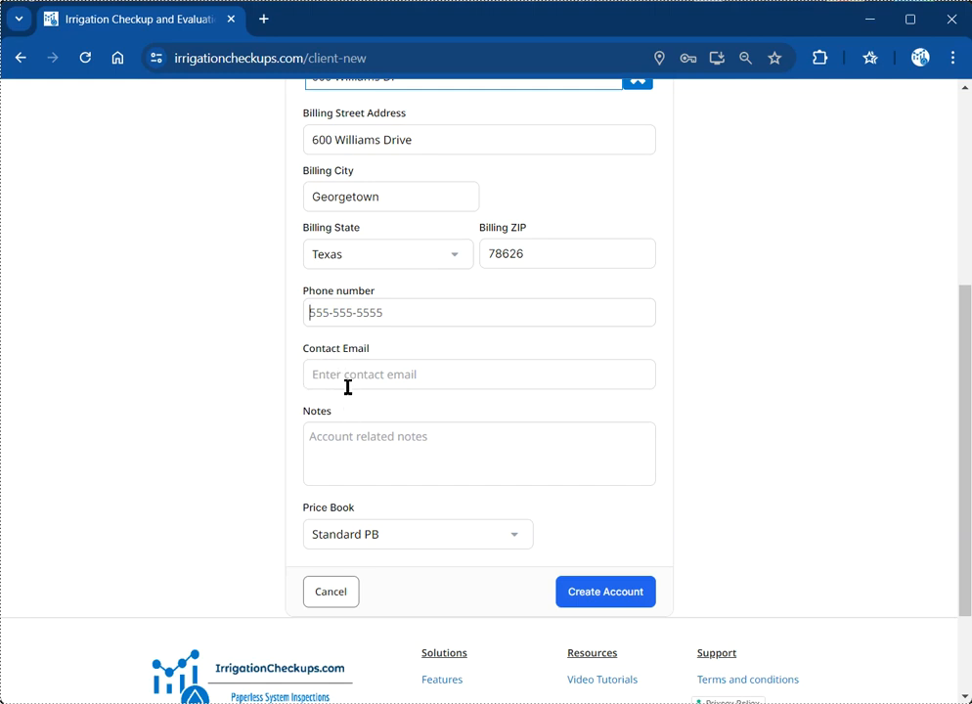
pyautogui.click(343, 463)
pyautogui.write('Referr')
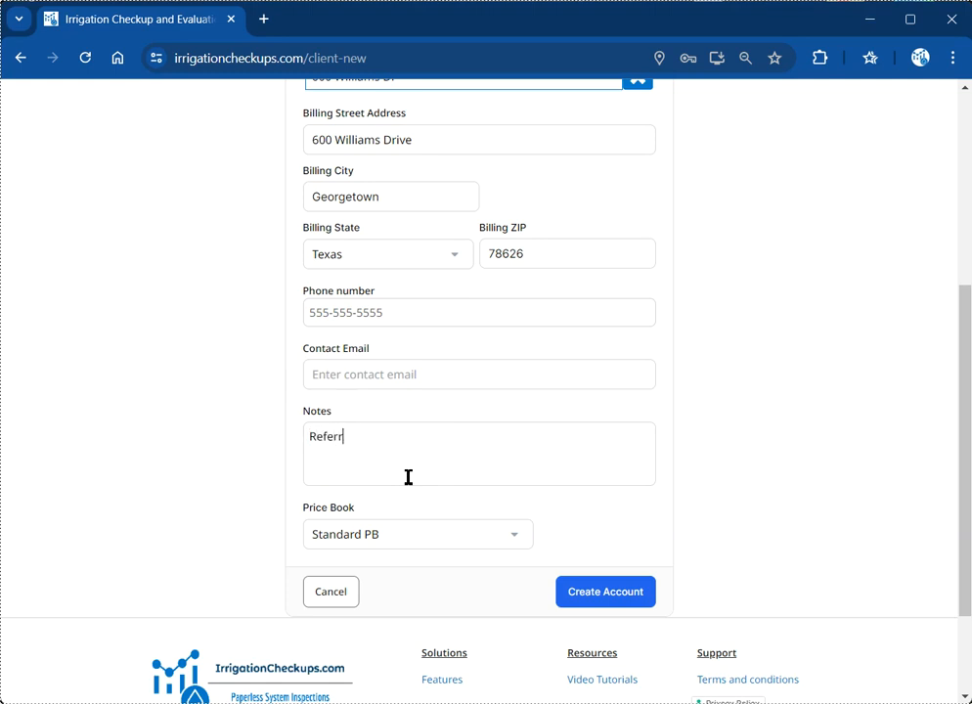
pyautogui.write('al from Jane Doe')
# Step: Keep Standard PB as the price book and create the client account
pyautogui.scroll(-2, 409, 478)
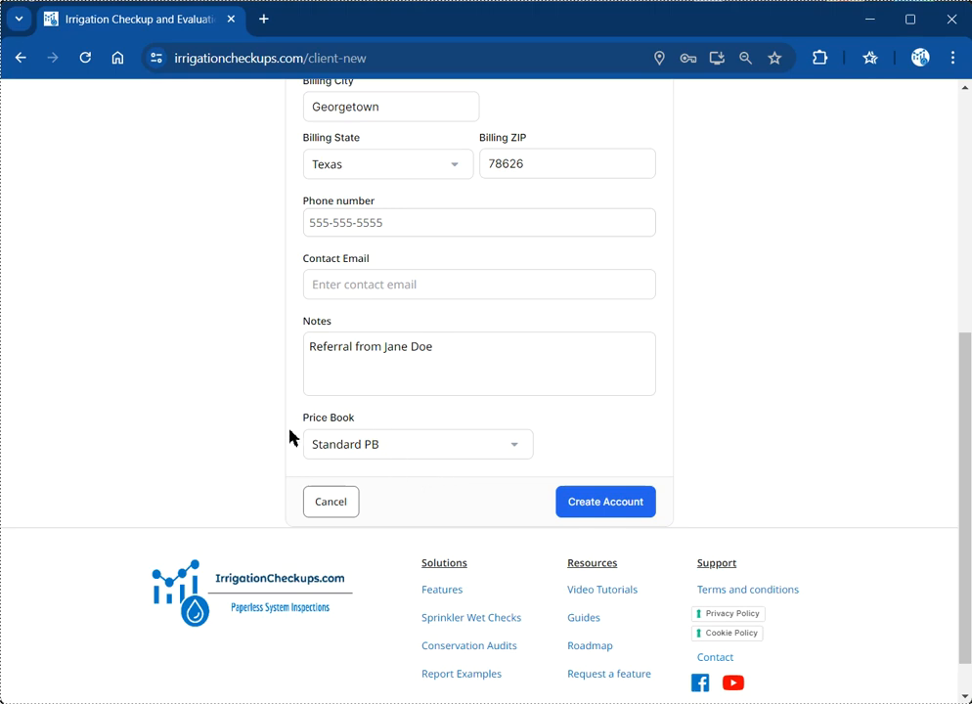
pyautogui.scroll(1, 409, 464)
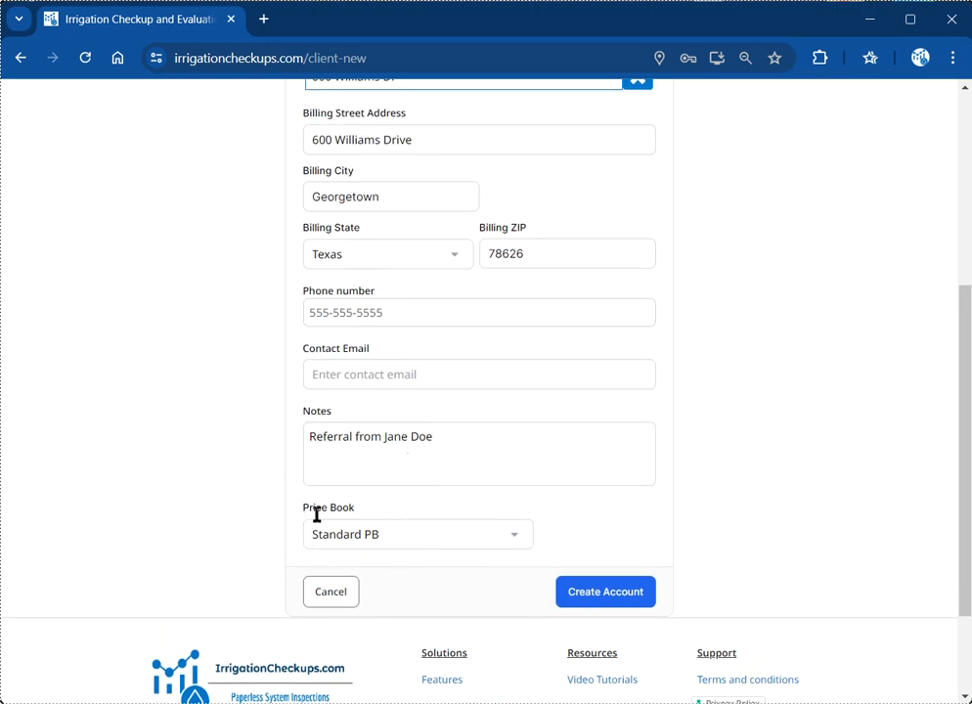
pyautogui.click(499, 536)
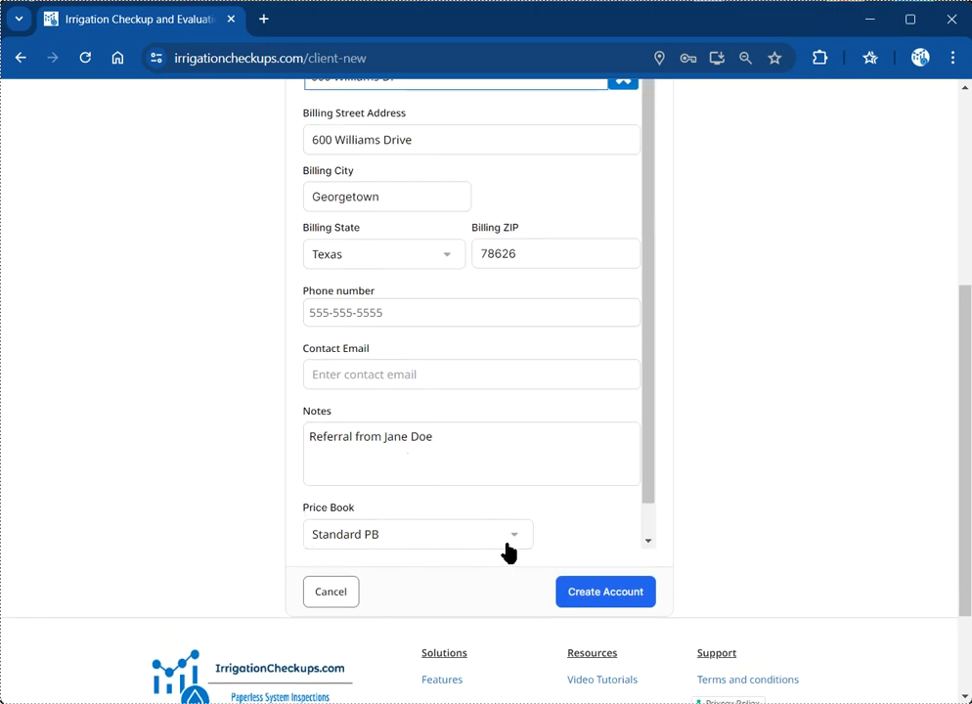
pyautogui.click(498, 541)
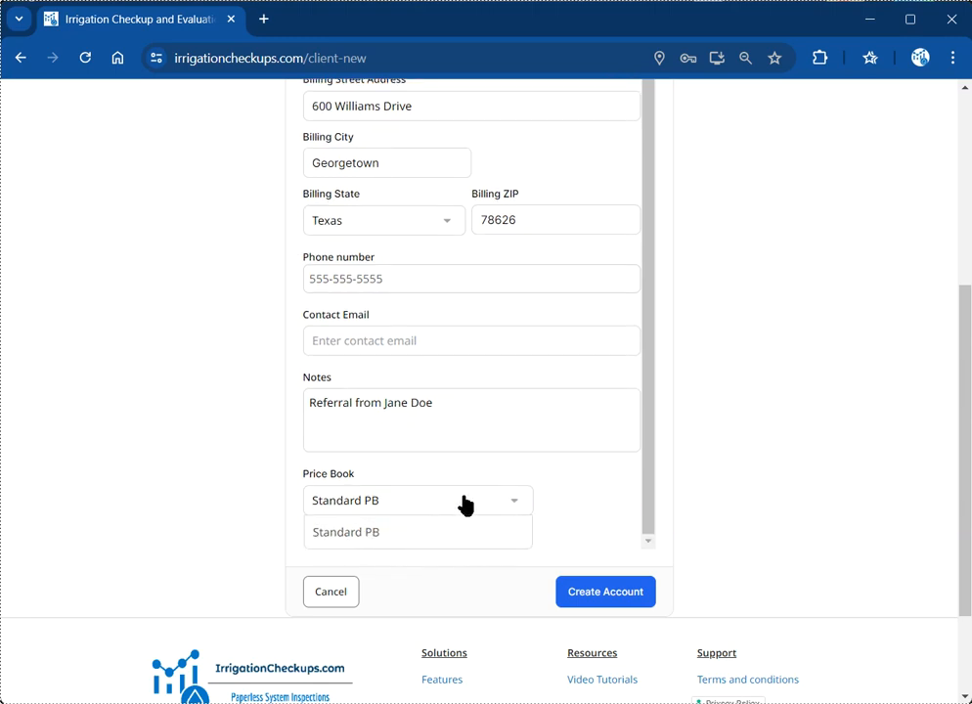
pyautogui.click(428, 529)
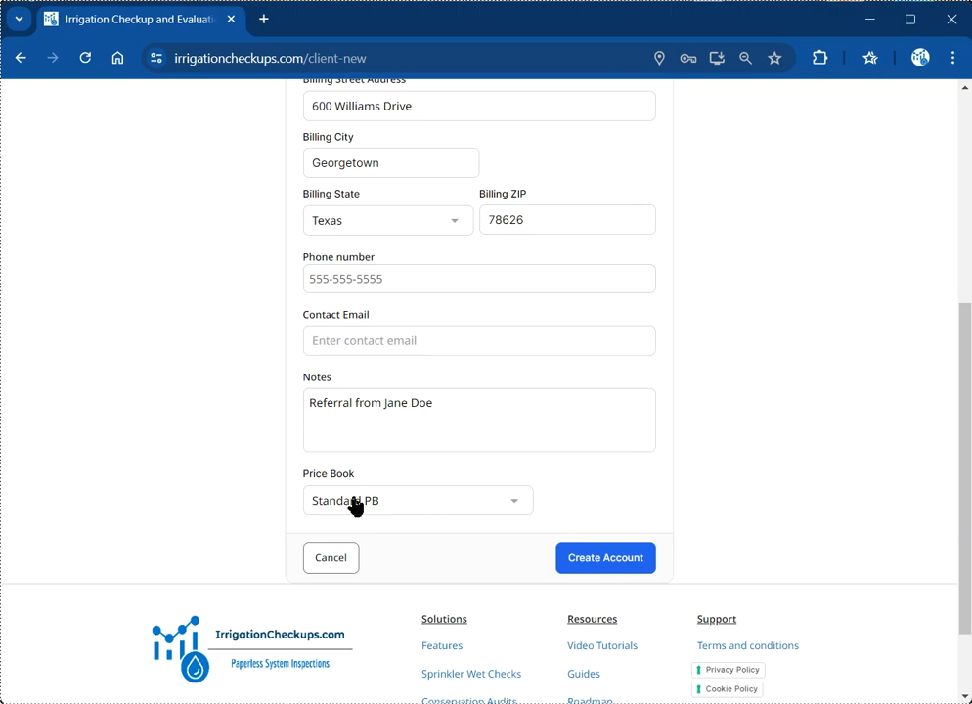
pyautogui.click(609, 566)
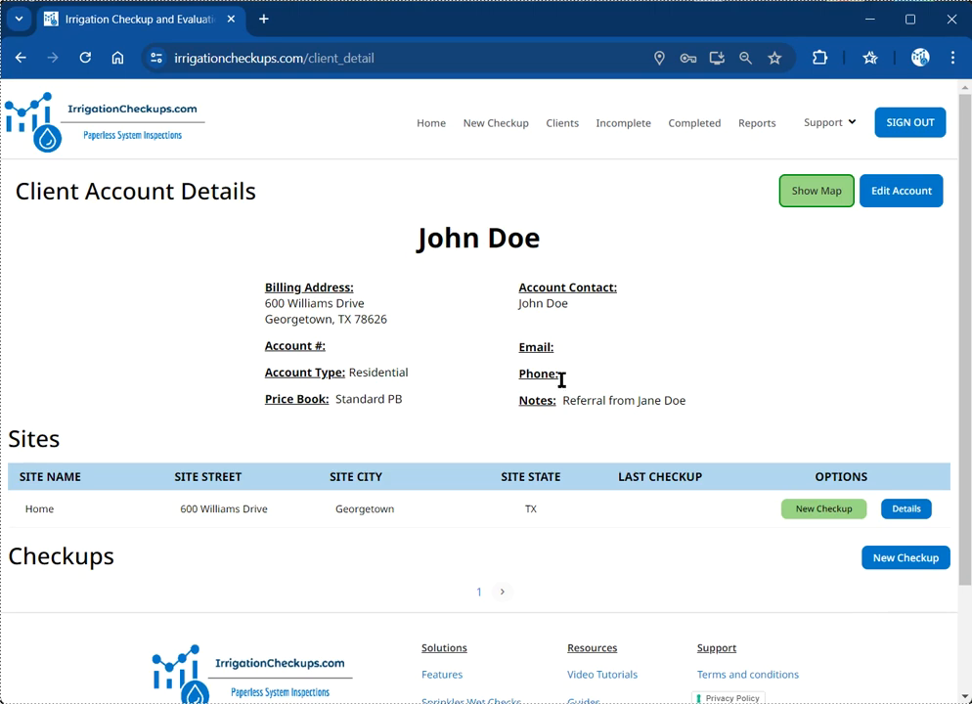
pyautogui.click(815, 198)
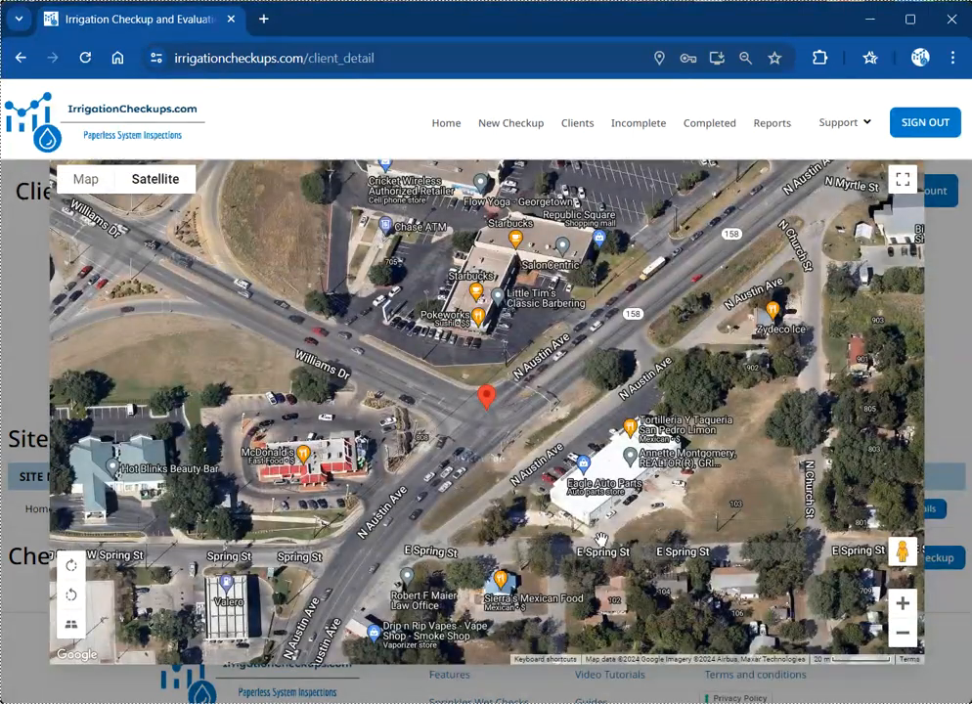
pyautogui.click(951, 365)
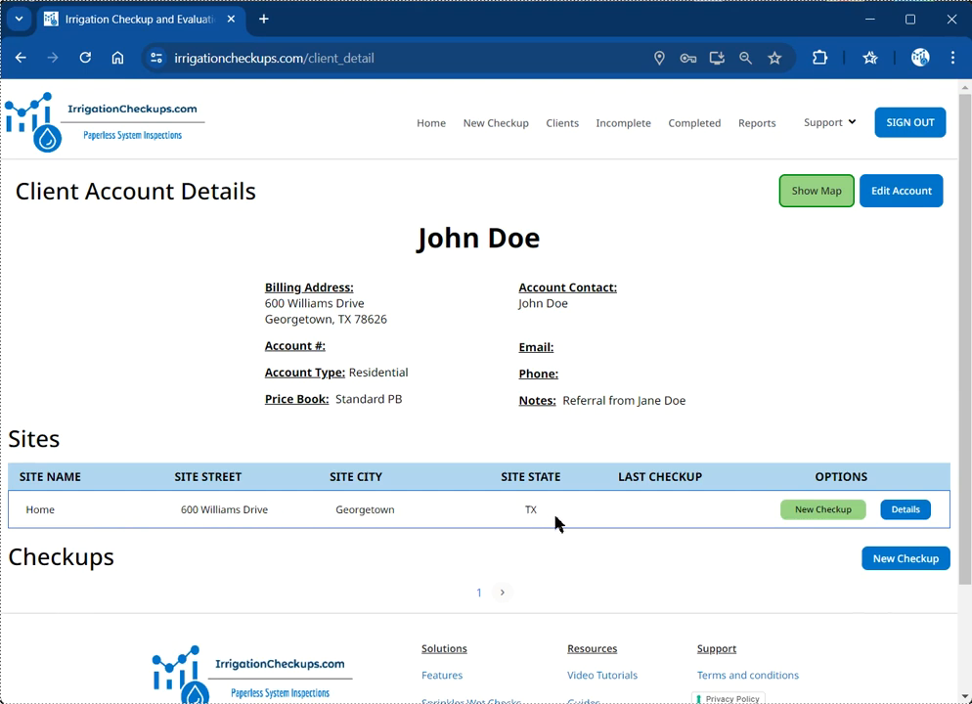
# Step: Start a new checkup for the Home site with Repair as the report type
pyautogui.click(820, 516)
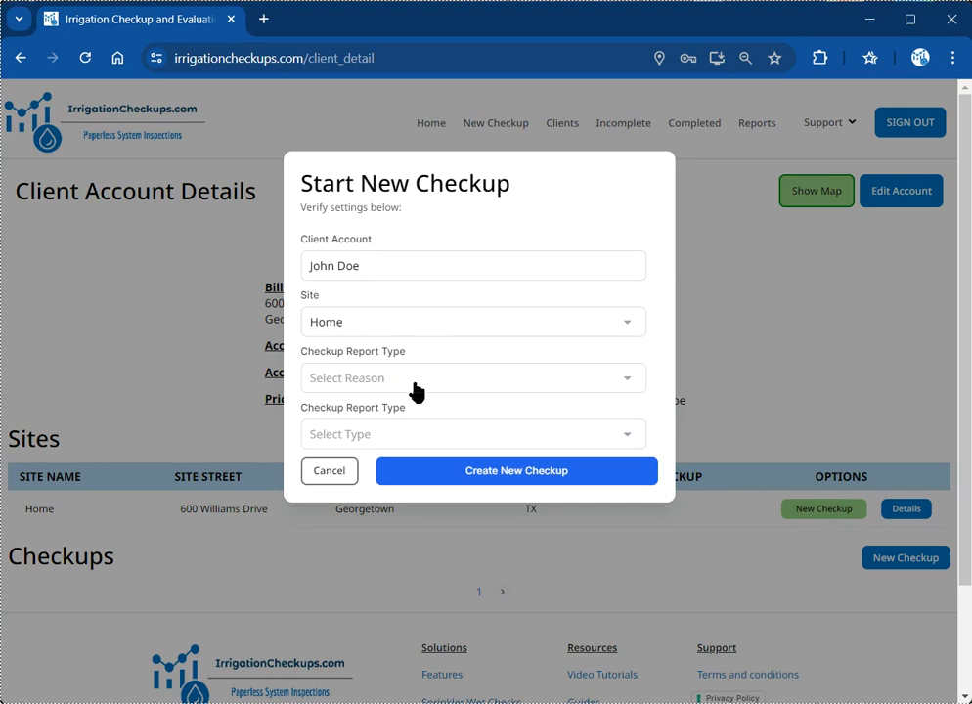
pyautogui.click(460, 383)
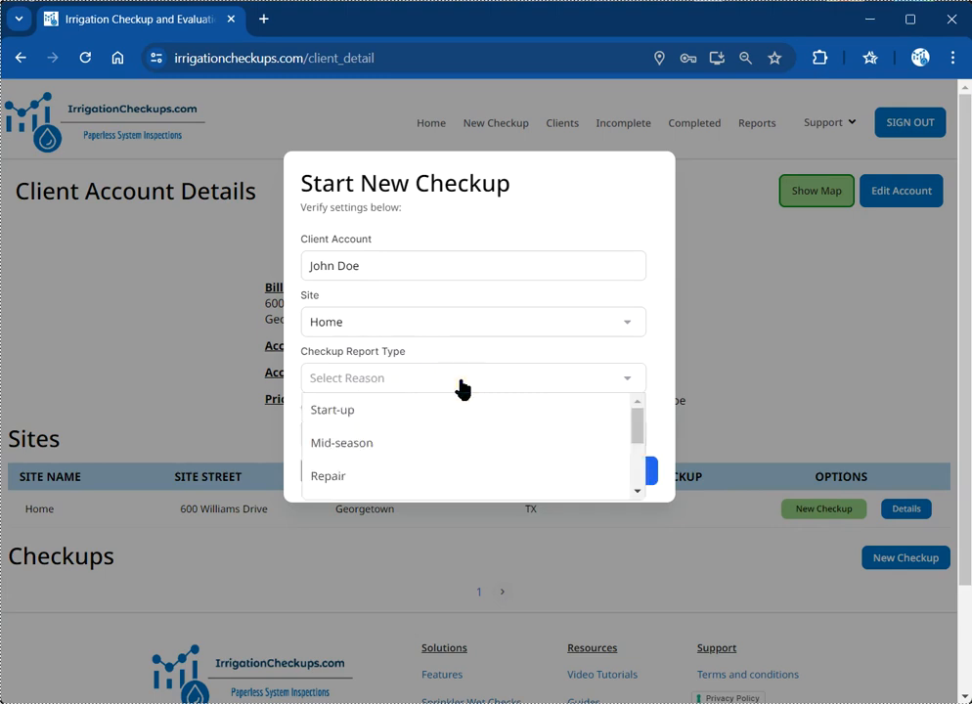
pyautogui.scroll(-1, 403, 383)
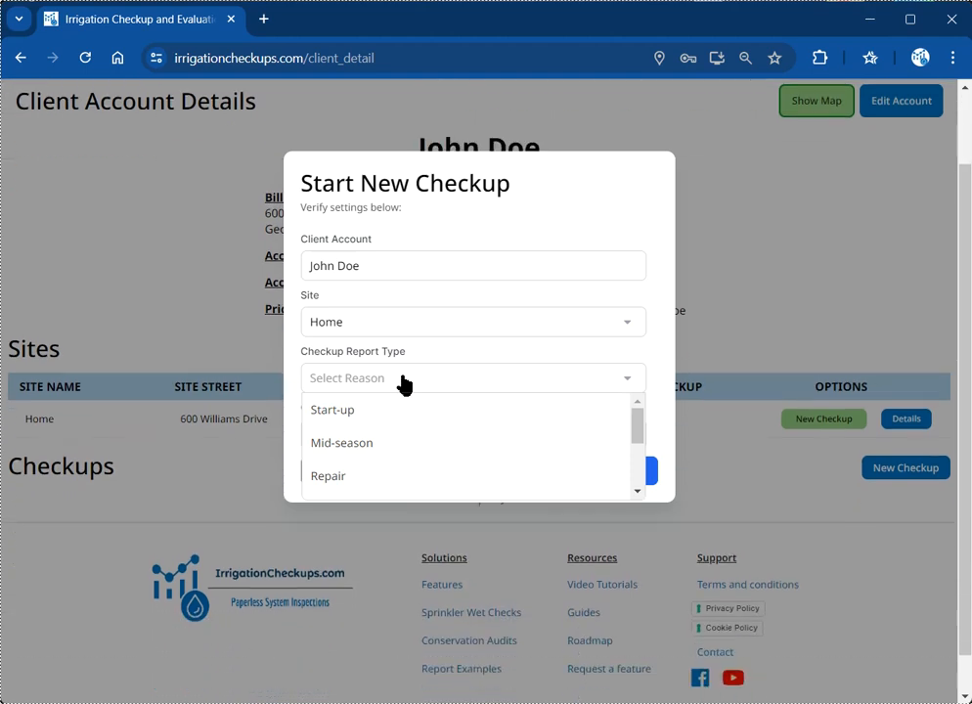
pyautogui.scroll(-1, 380, 416)
pyautogui.scroll(1, 383, 419)
pyautogui.click(297, 363)
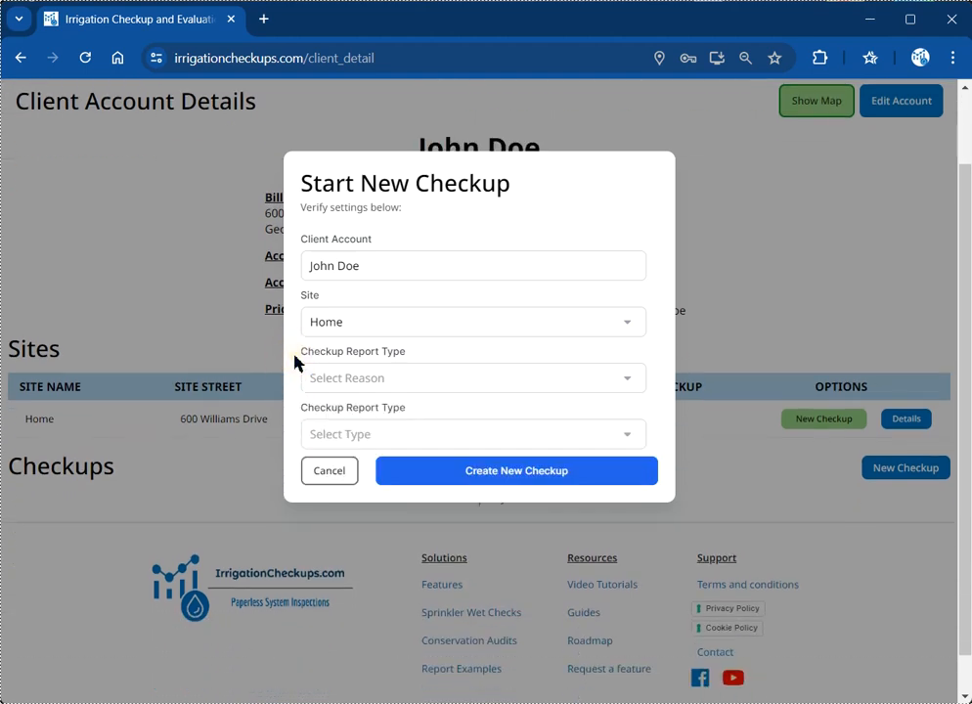
pyautogui.click(430, 387)
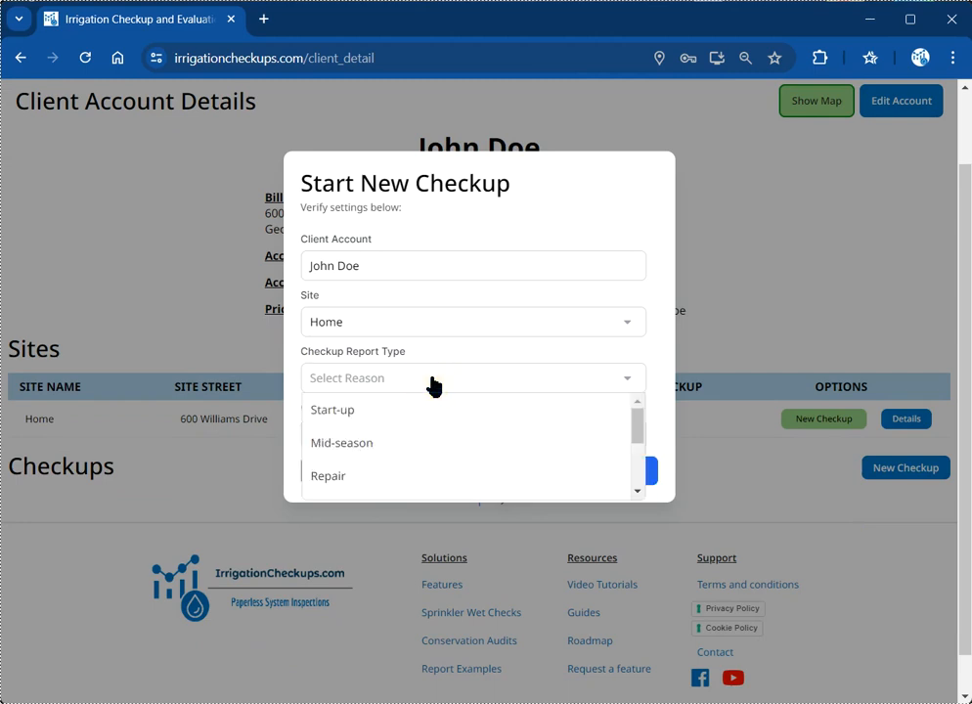
pyautogui.scroll(-1, 402, 464)
pyautogui.scroll(-2, 402, 465)
pyautogui.scroll(3, 397, 458)
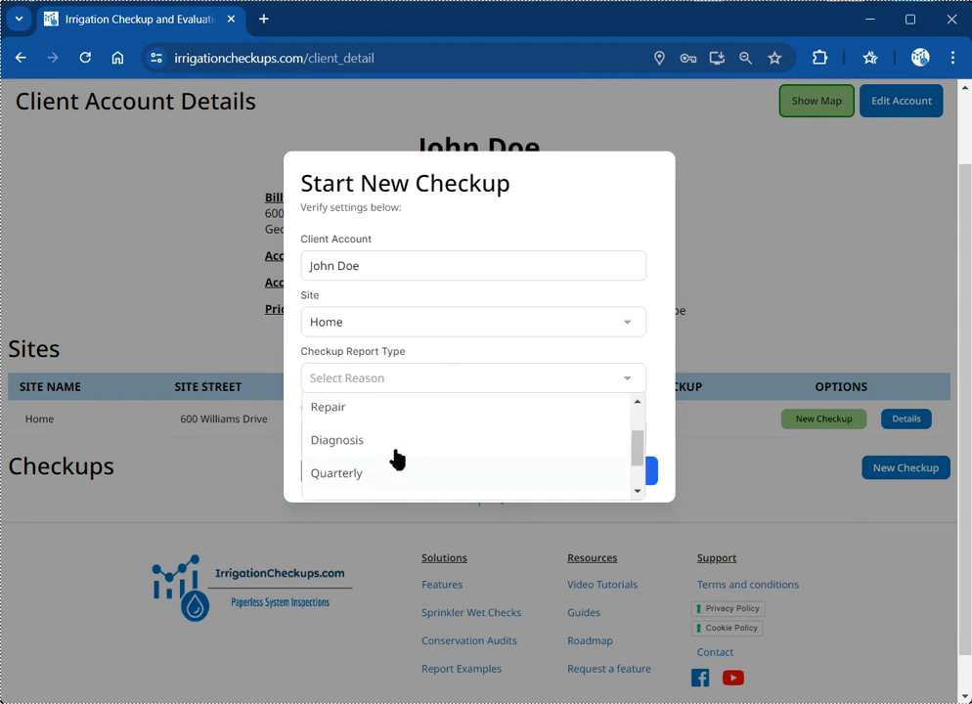
pyautogui.click(358, 479)
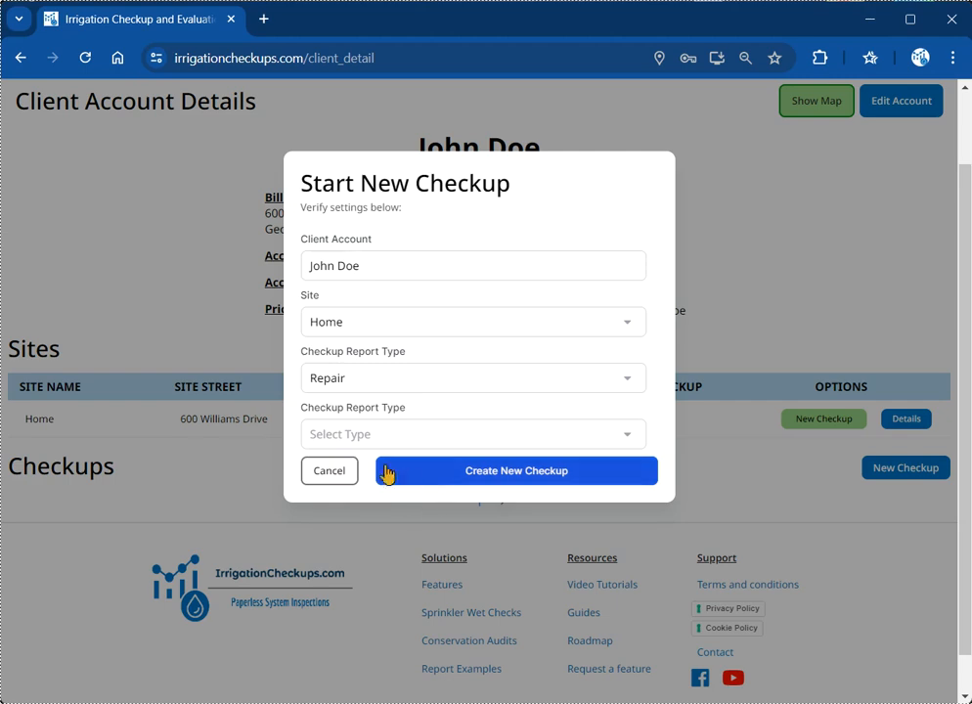
# Step: Choose Standard Site Visit as the checkup type and create the checkup
pyautogui.click(402, 439)
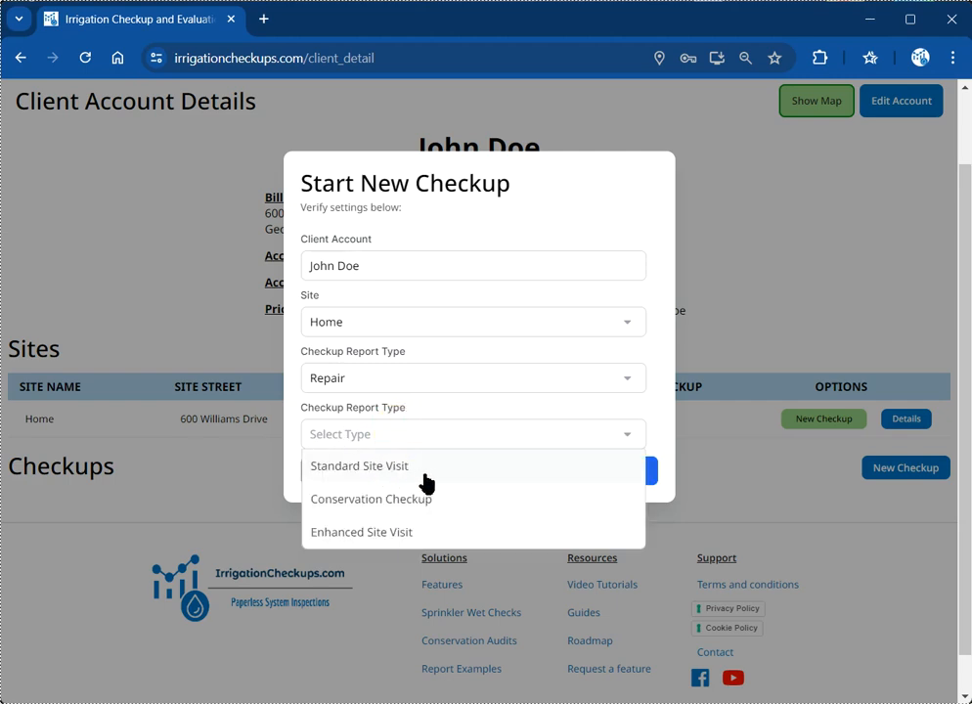
pyautogui.click(362, 474)
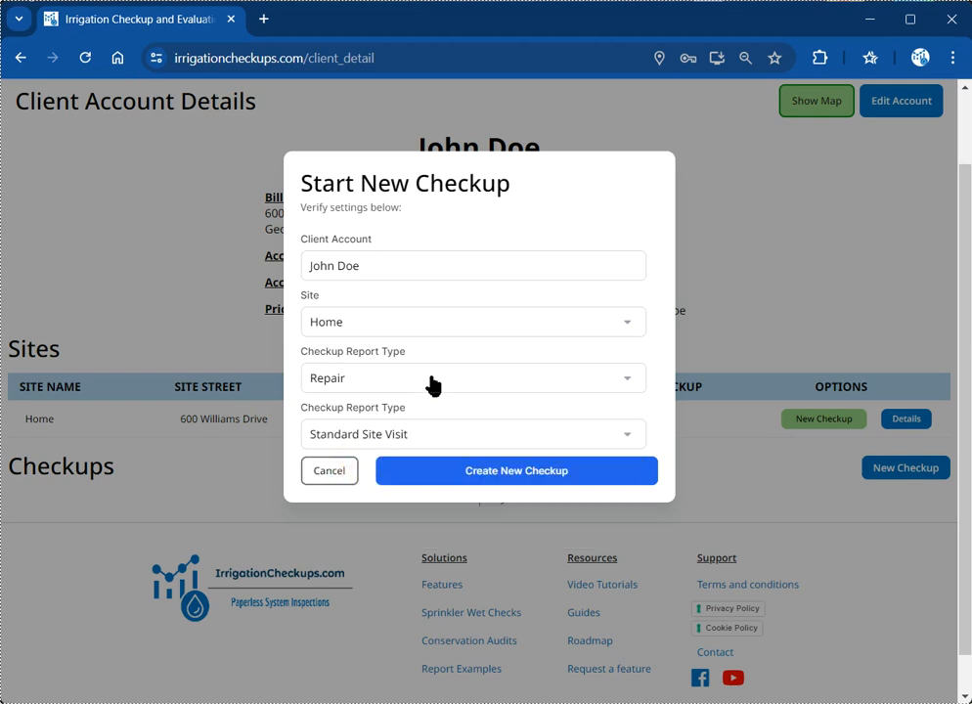
pyautogui.click(516, 481)
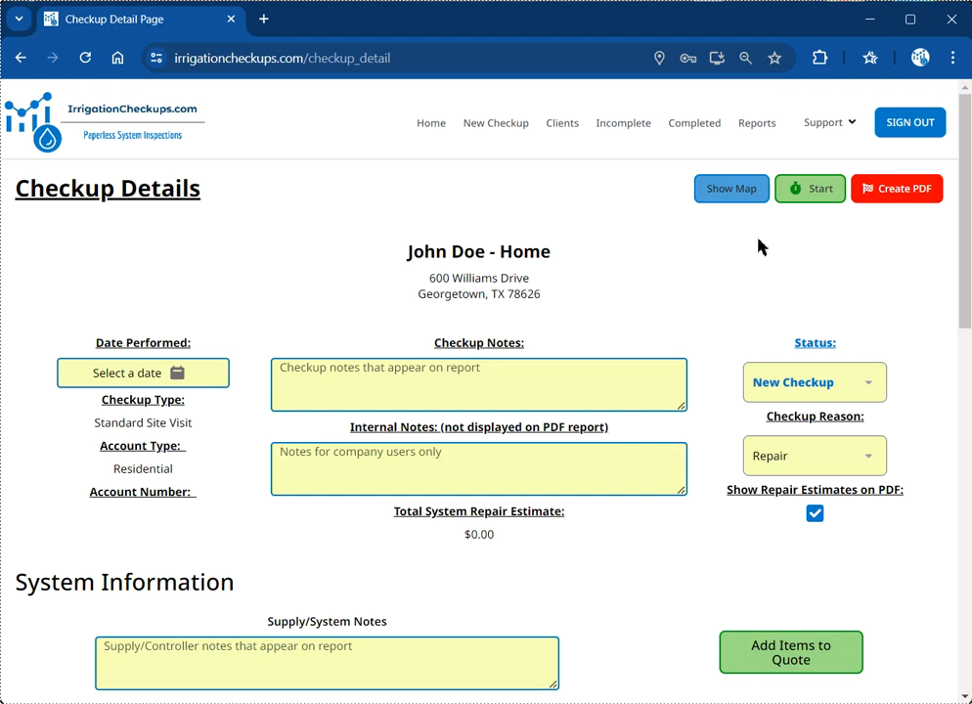
# Step: Start the checkup timer, then view the site on the map and close it
pyautogui.click(813, 212)
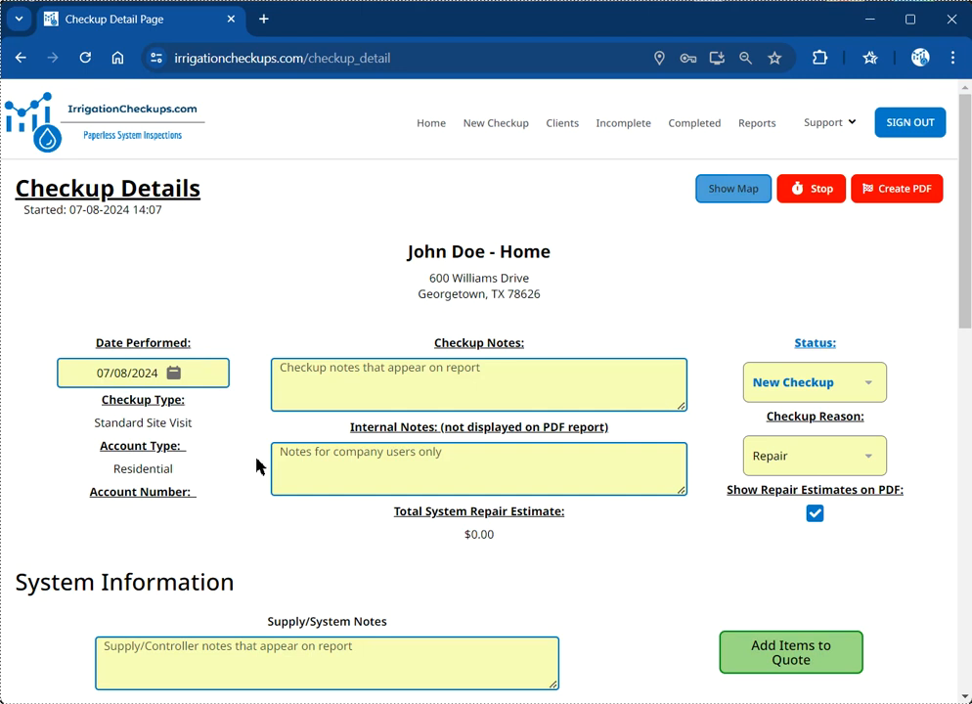
pyautogui.scroll(-2, 239, 330)
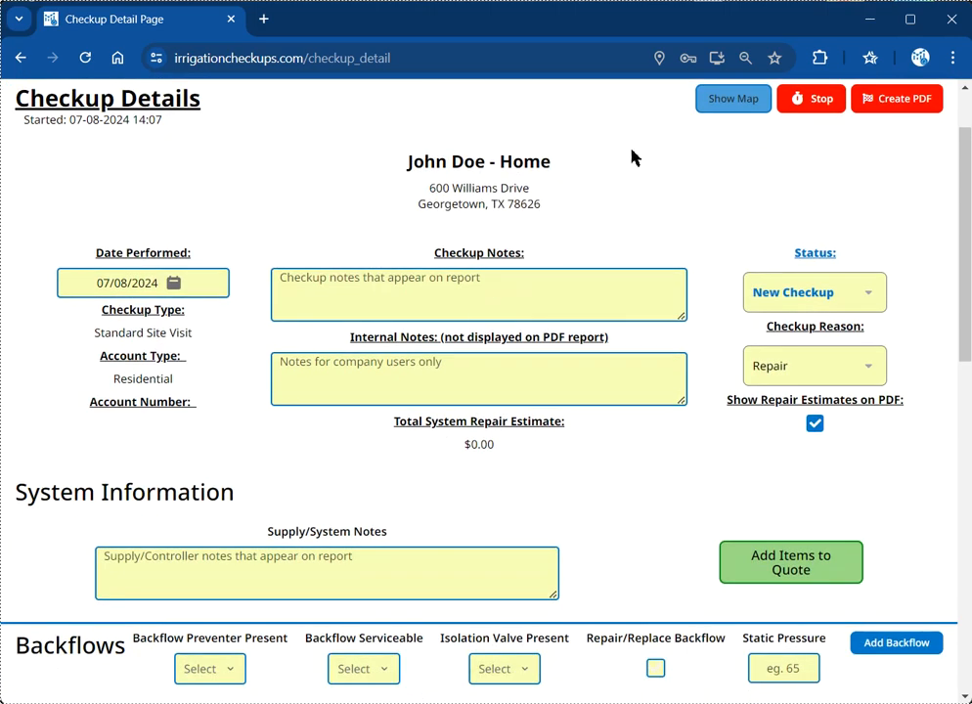
pyautogui.scroll(2, 666, 229)
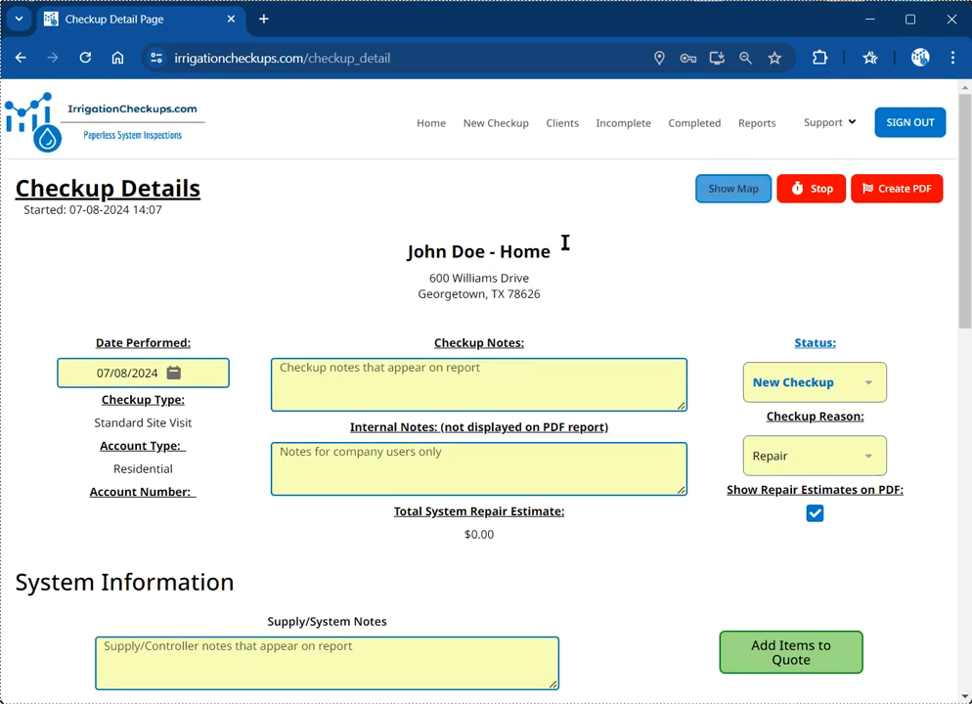
pyautogui.click(733, 188)
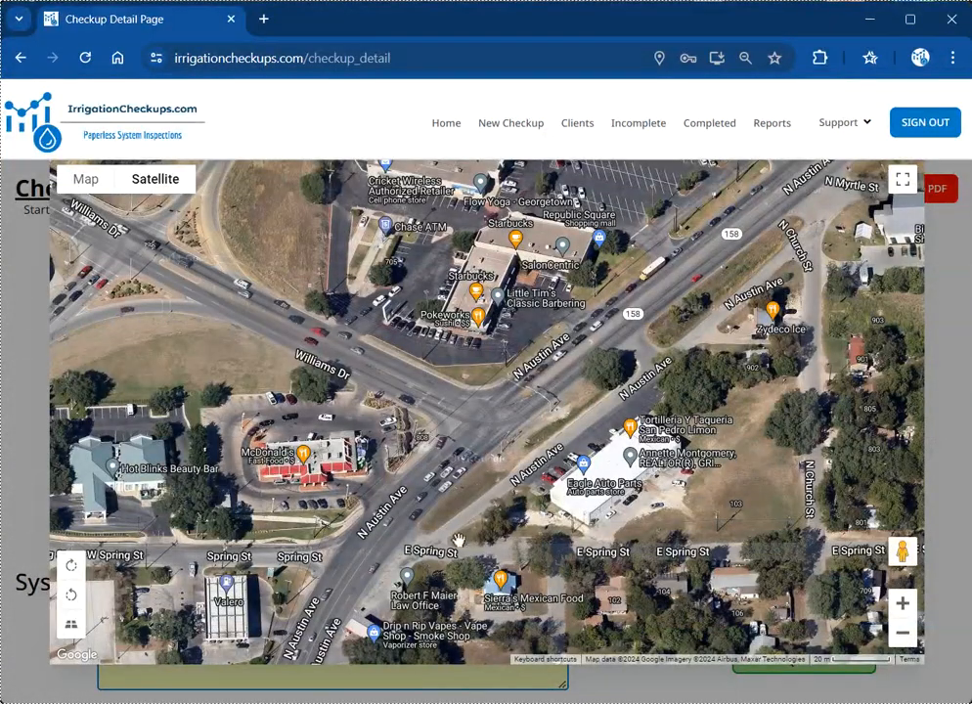
pyautogui.click(936, 260)
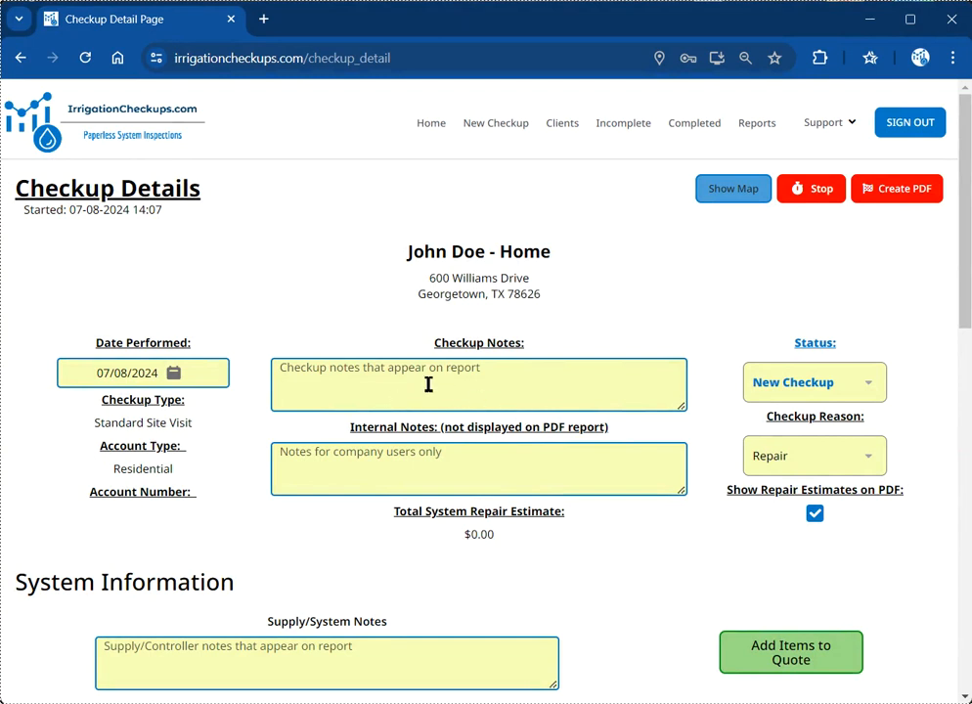
# Step: Enter 'Yard seems extremely dry upon arrival' as checkup notes, leaving status New Checkup
pyautogui.click(331, 384)
pyautogui.write('Yard seems e')
pyautogui.write('xtremely o')
pyautogui.write('ry upon ar')
pyautogui.write('rive')
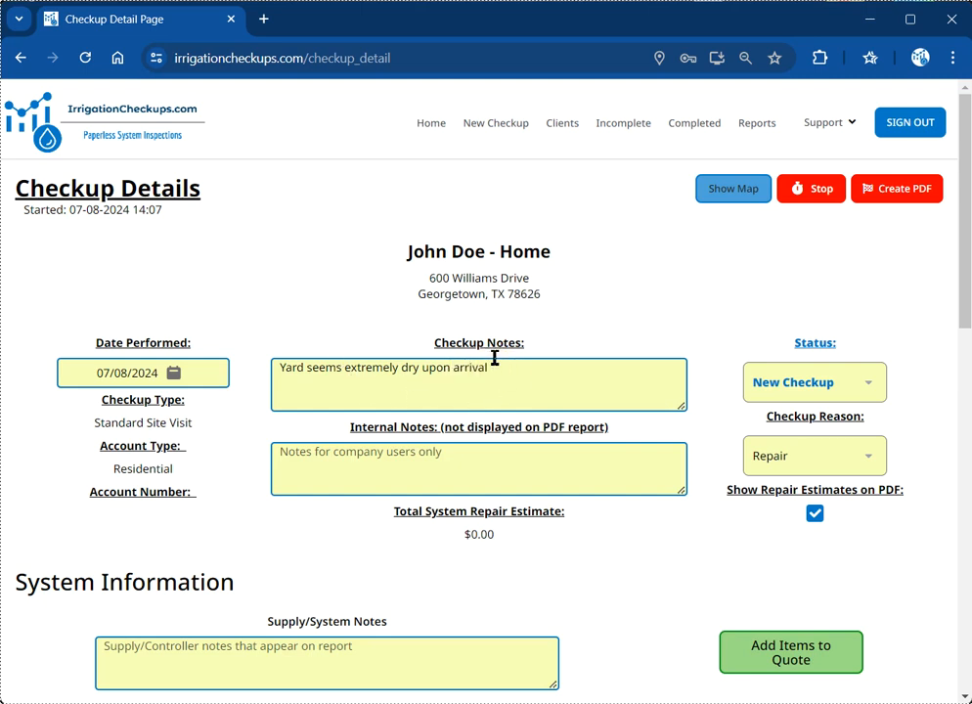
pyautogui.click(347, 457)
pyautogui.click(877, 394)
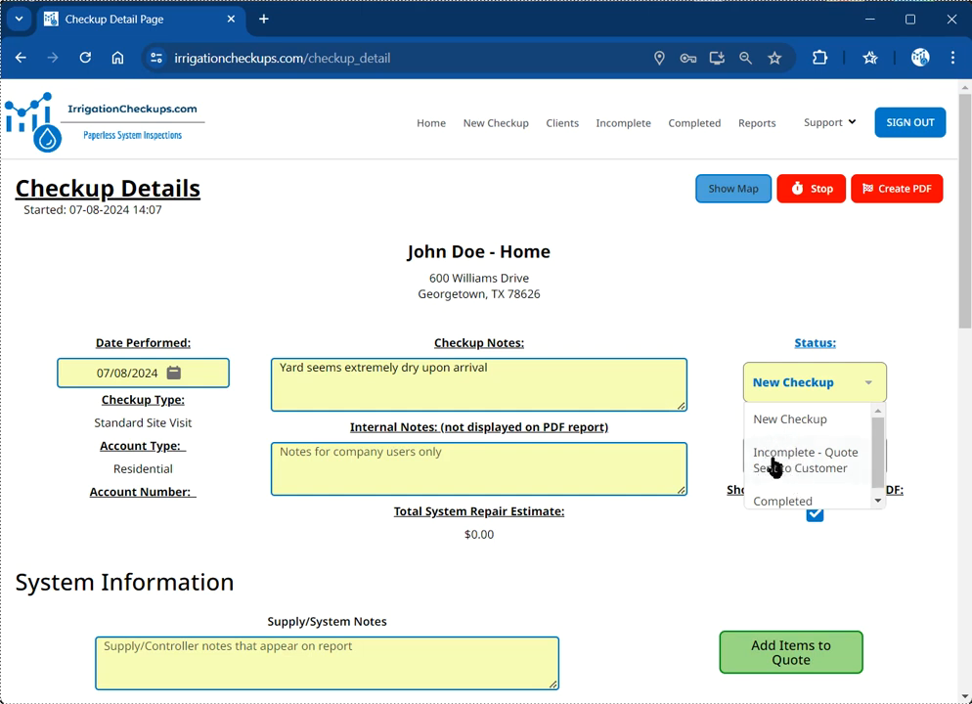
pyautogui.scroll(-1, 778, 484)
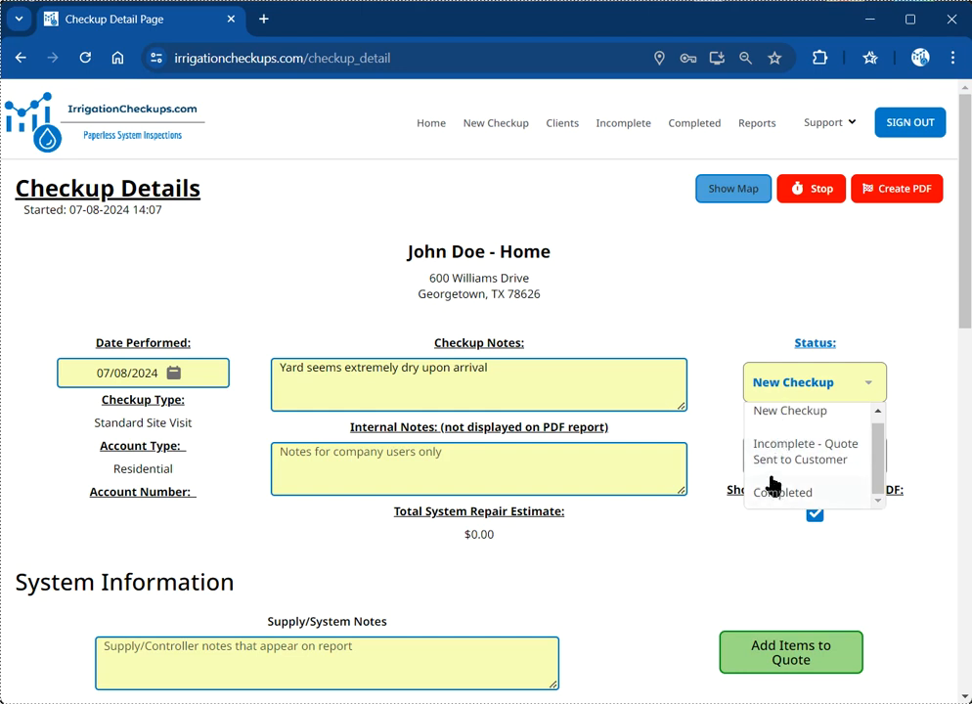
pyautogui.click(720, 392)
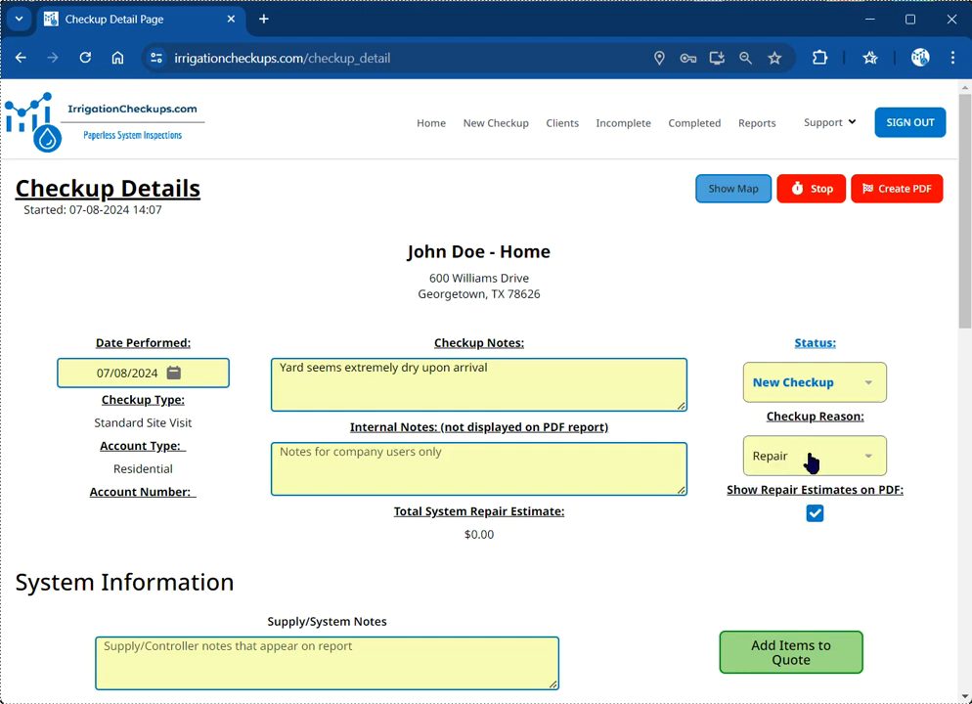
# Step: Type 'Controller not properly attached to wall' in Supply/System Notes under System Information
pyautogui.scroll(-1, 704, 518)
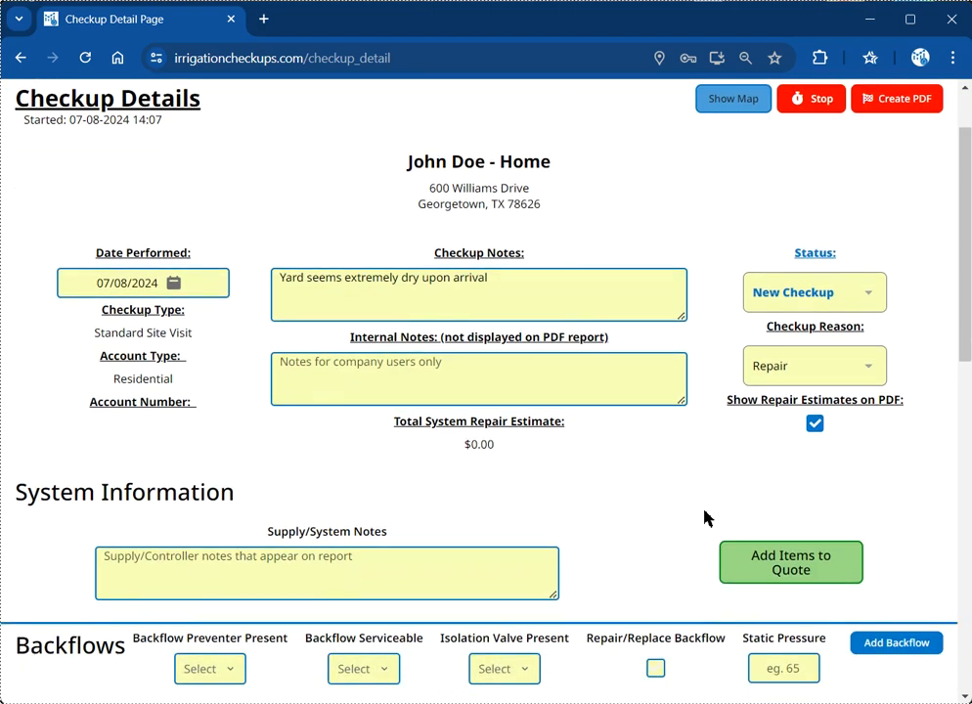
pyautogui.scroll(-2, 600, 403)
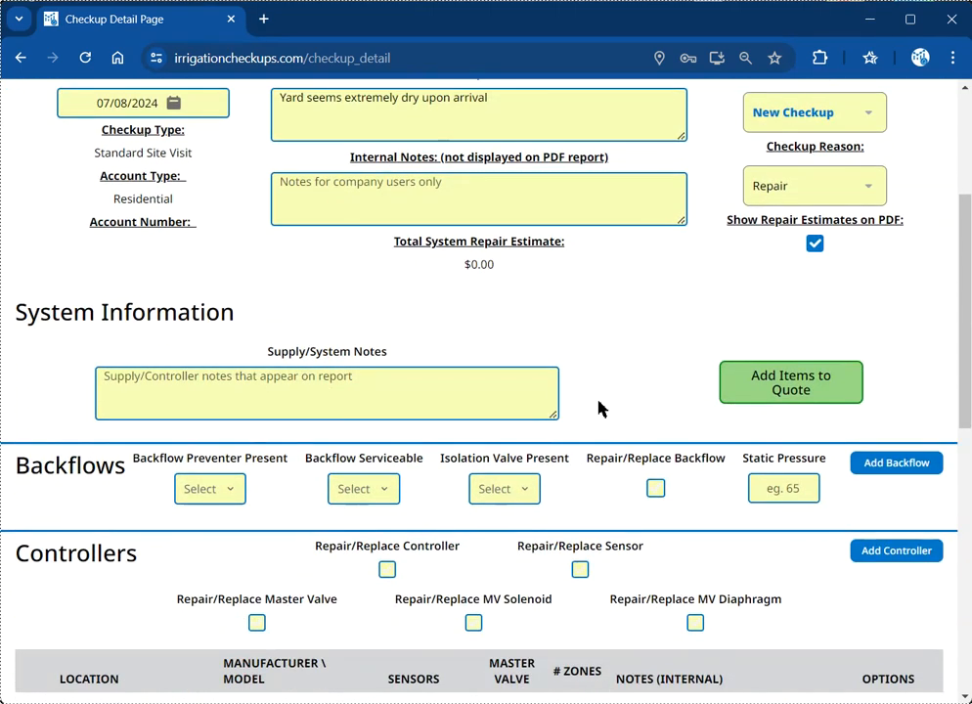
pyautogui.scroll(-1, 600, 409)
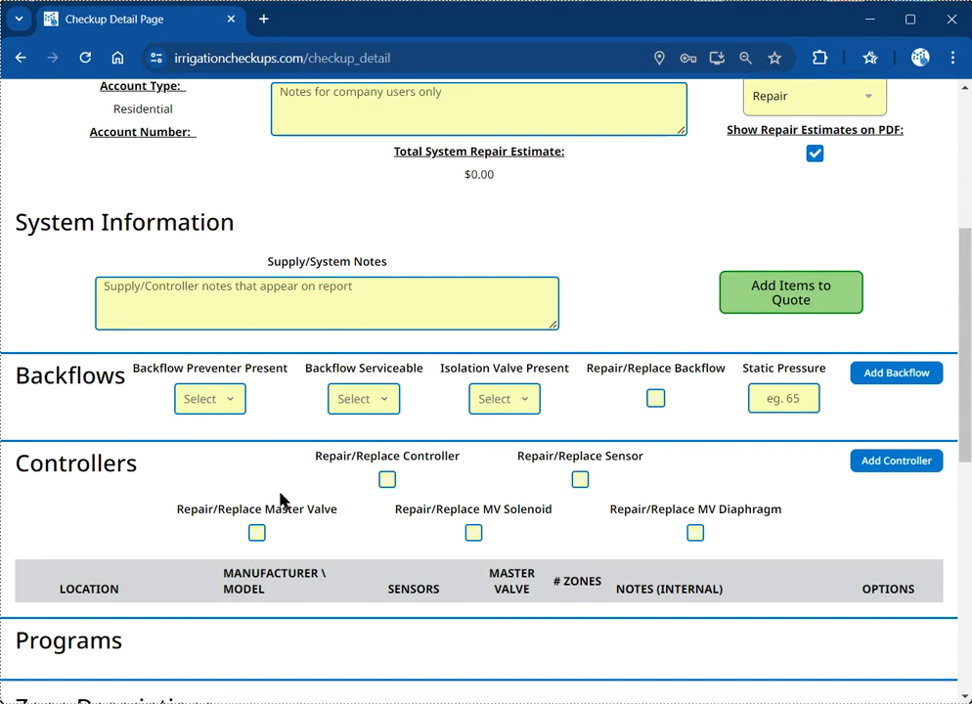
pyautogui.click(165, 298)
pyautogui.write('C')
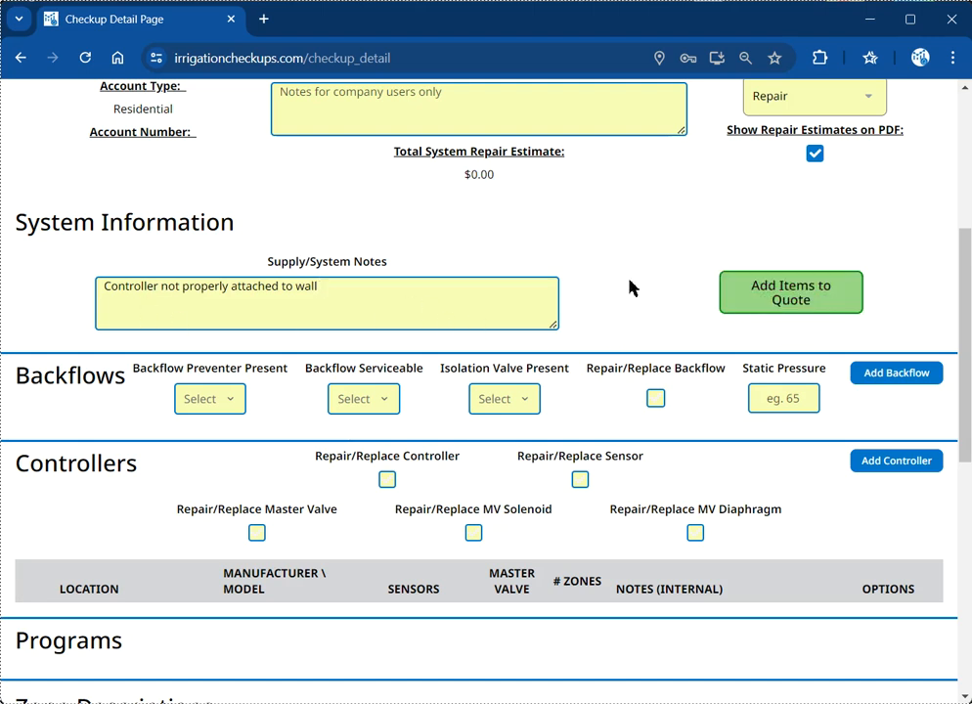
pyautogui.scroll(-1, 629, 287)
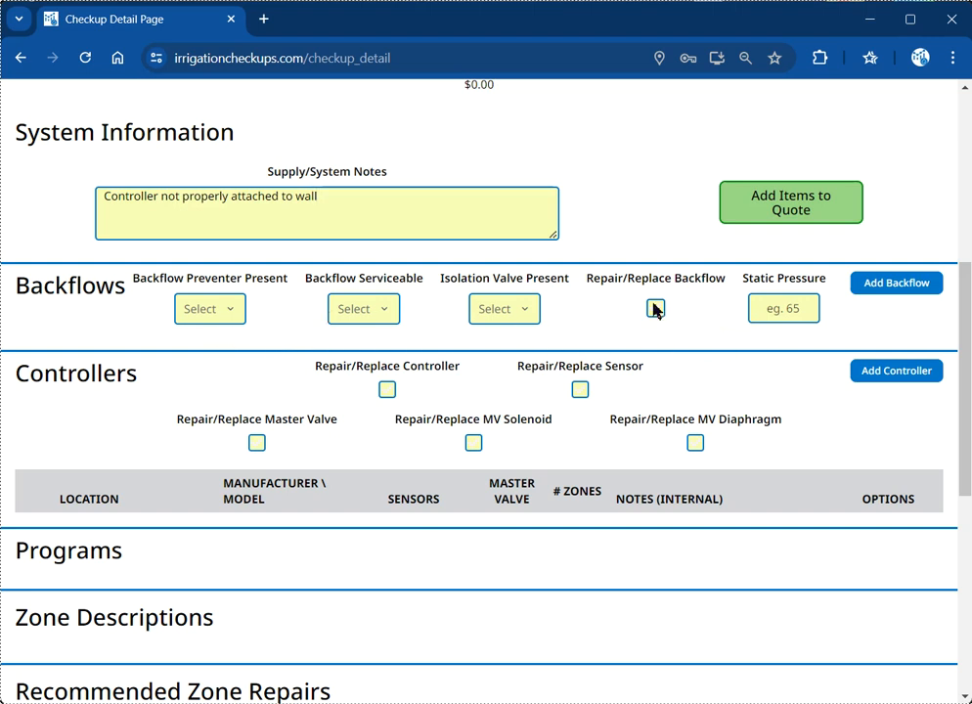
# Step: Begin a backflow entry: Apollo Valves, model 2XL, type Double Check Valve (DCVA)
pyautogui.click(880, 289)
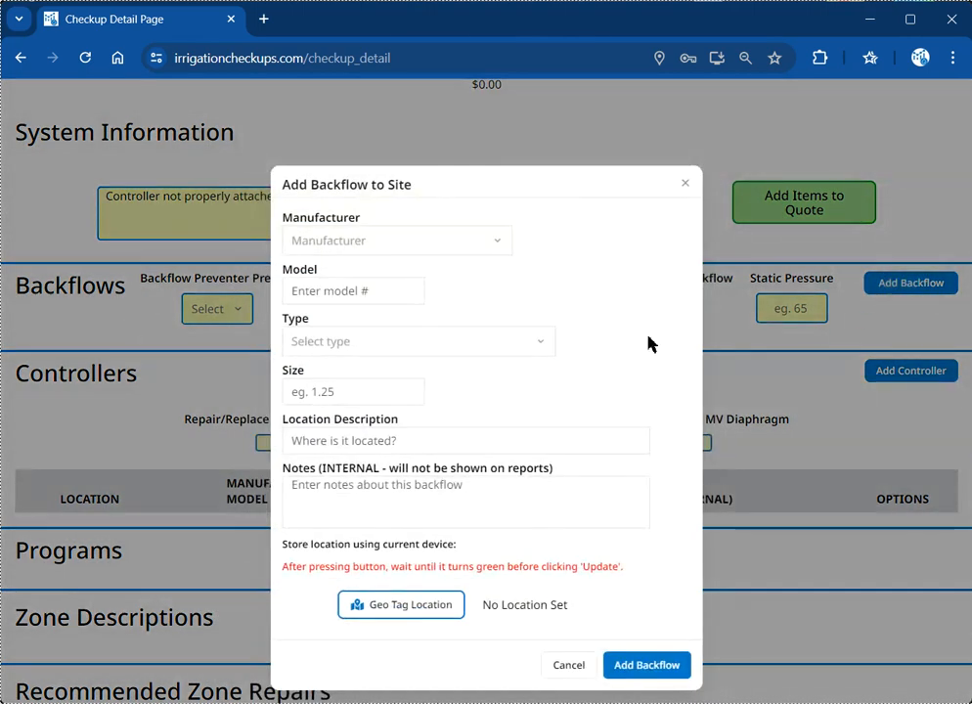
pyautogui.click(390, 247)
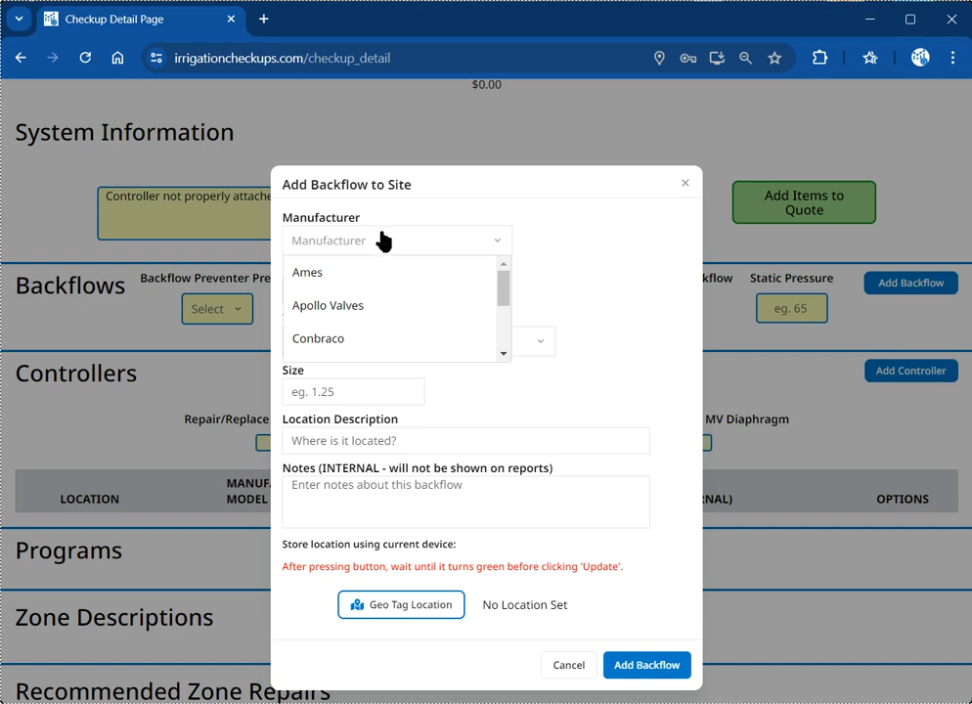
pyautogui.click(358, 304)
pyautogui.click(359, 290)
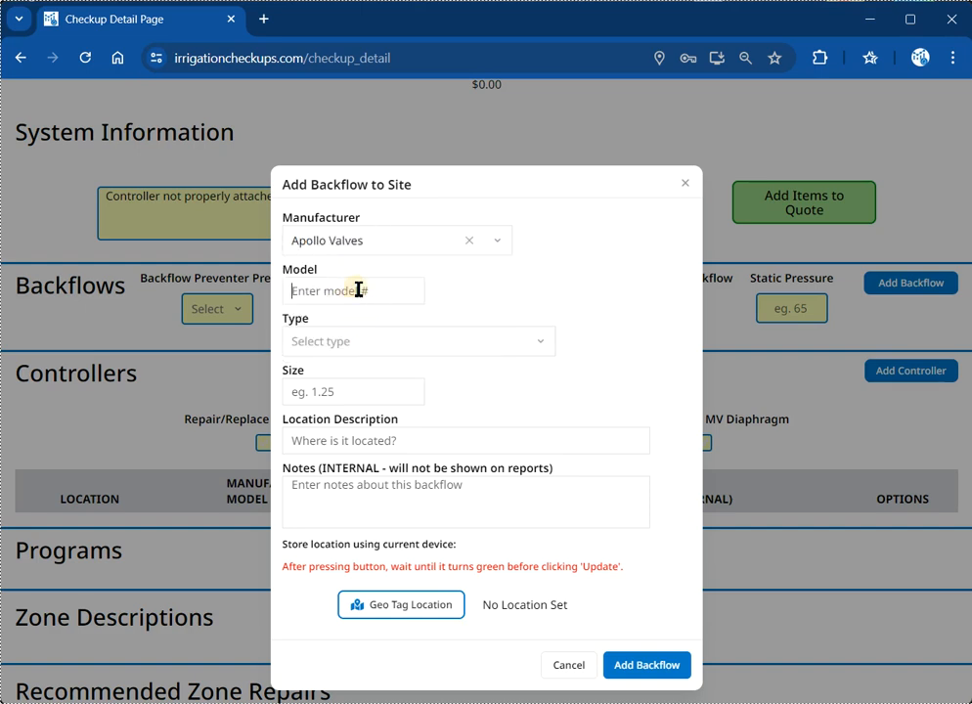
pyautogui.write('2XL')
pyautogui.click(347, 341)
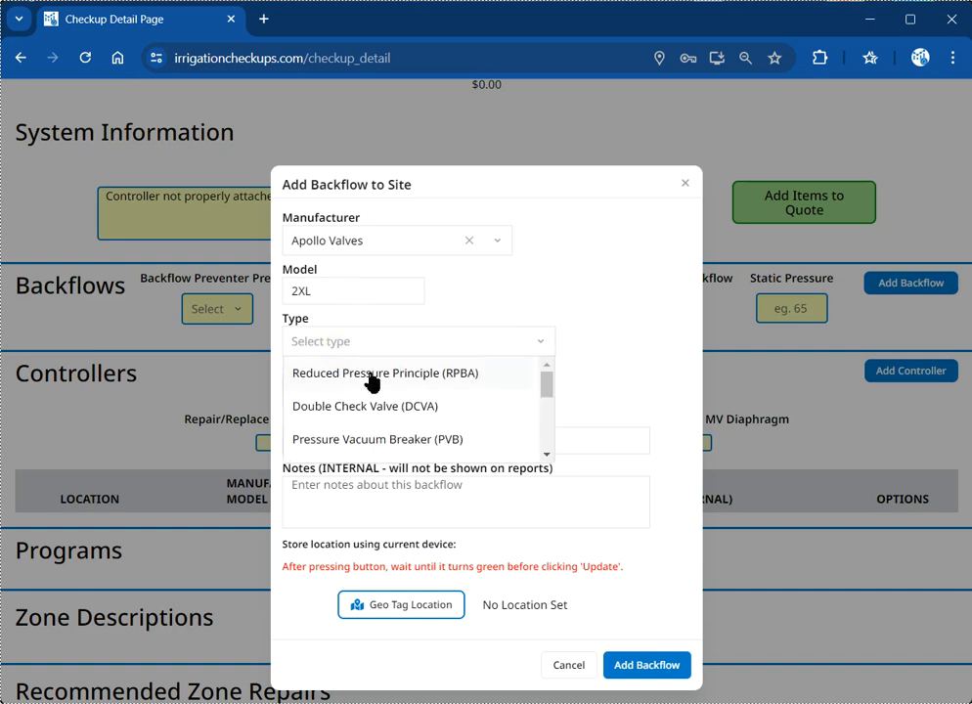
pyautogui.click(435, 411)
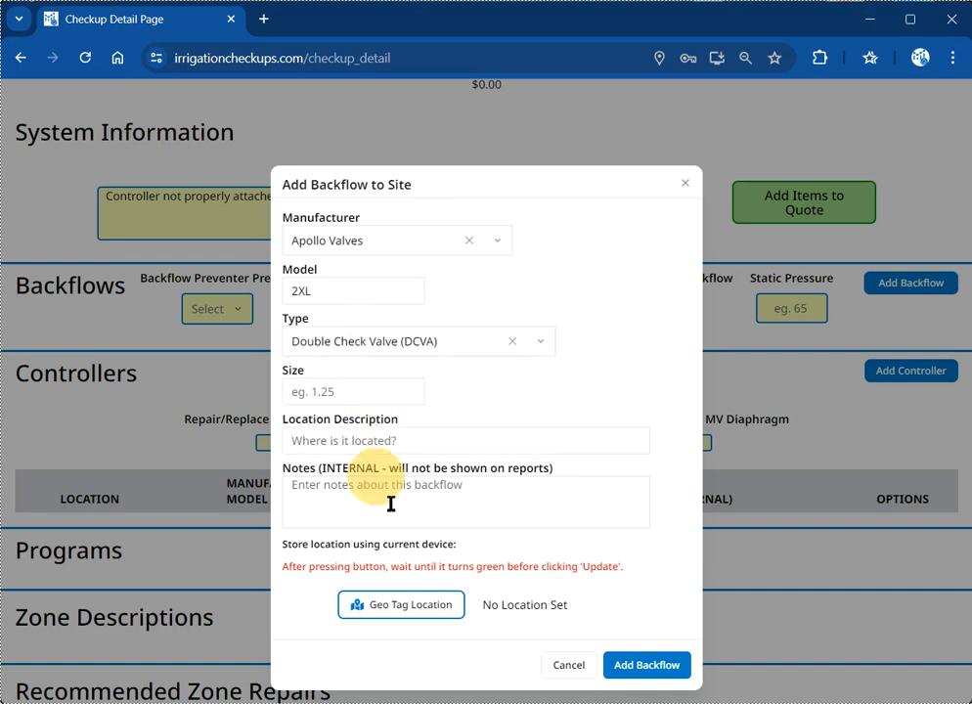
# Step: Set the backflow size to 0.75 and location 'at street', then save it
pyautogui.click(338, 392)
pyautogui.click(339, 388)
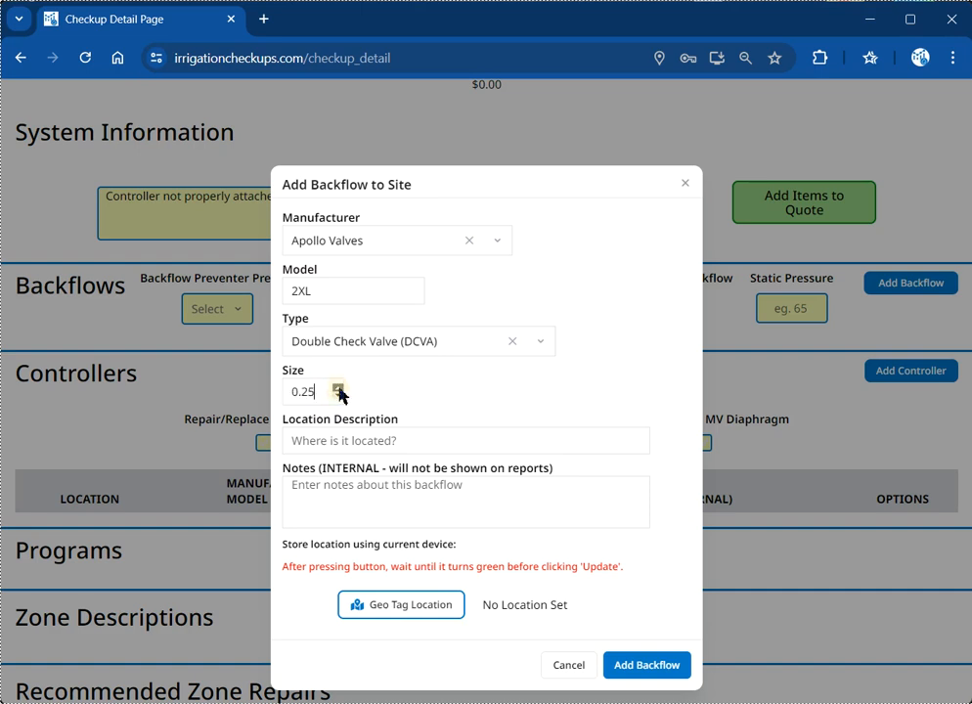
pyautogui.click(338, 388)
pyautogui.click(339, 389)
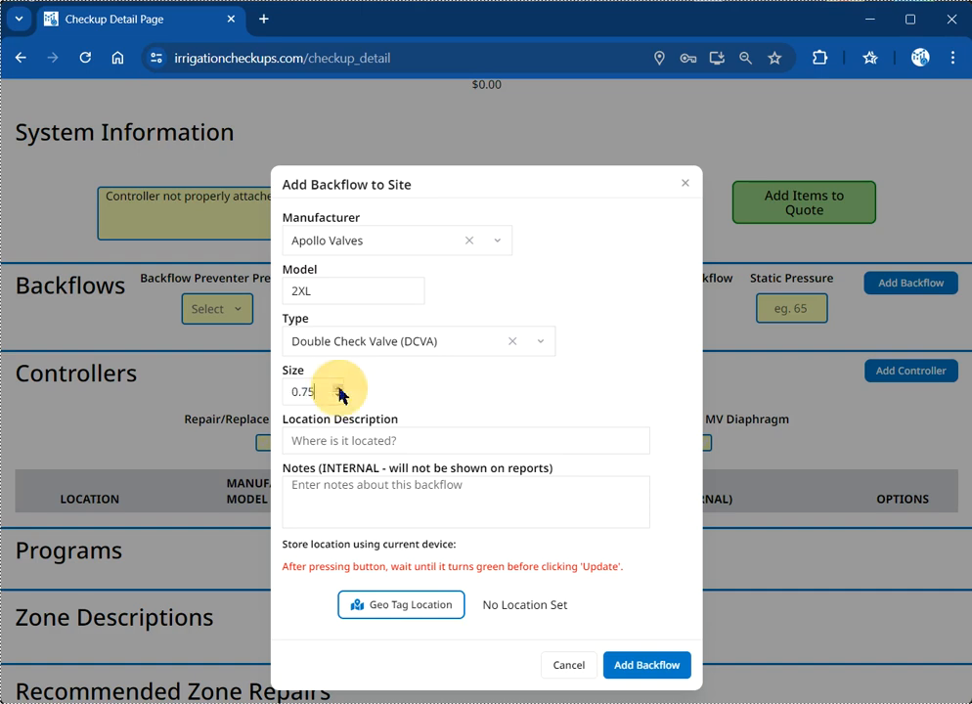
pyautogui.click(439, 445)
pyautogui.write('A')
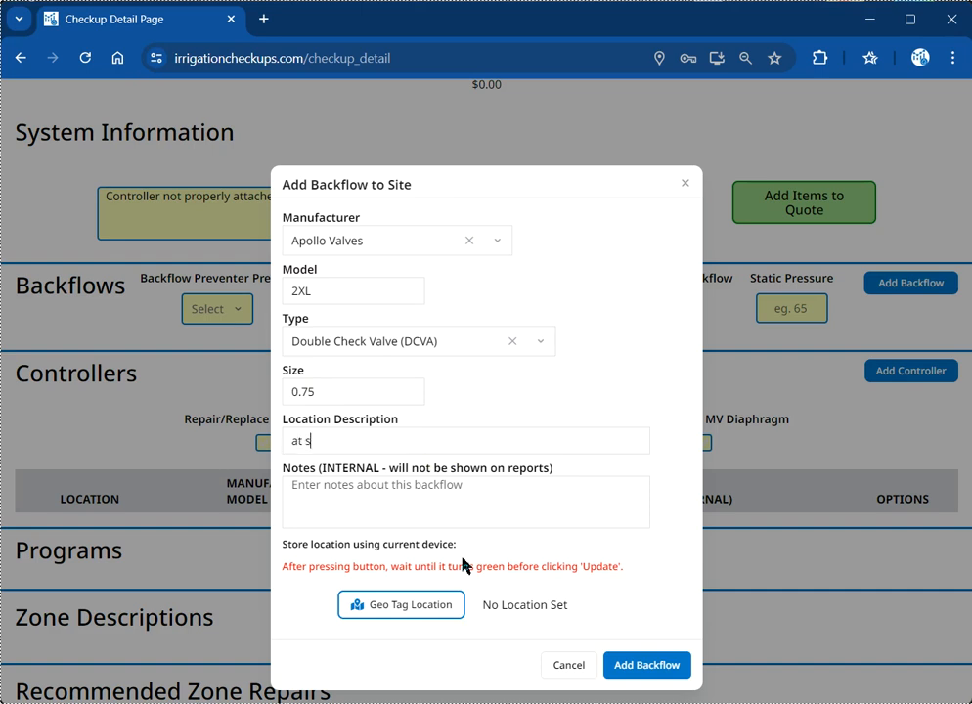
pyautogui.click(341, 514)
pyautogui.click(636, 673)
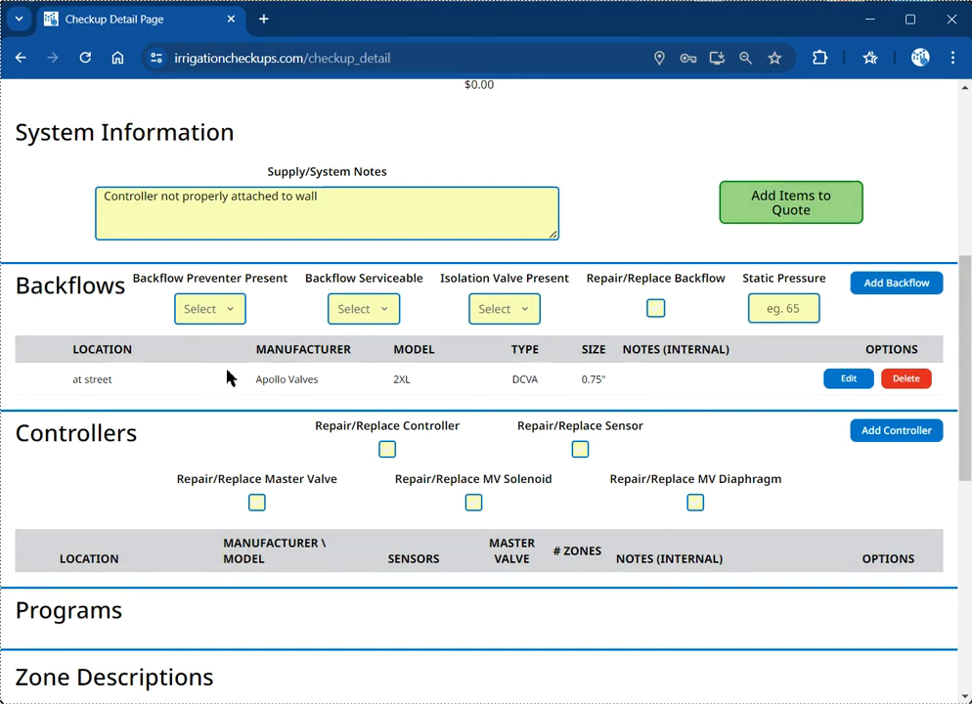
# Step: Mark backflow preventer present, serviceable and isolation valve present all as Yes
pyautogui.click(209, 311)
pyautogui.click(224, 346)
pyautogui.click(383, 325)
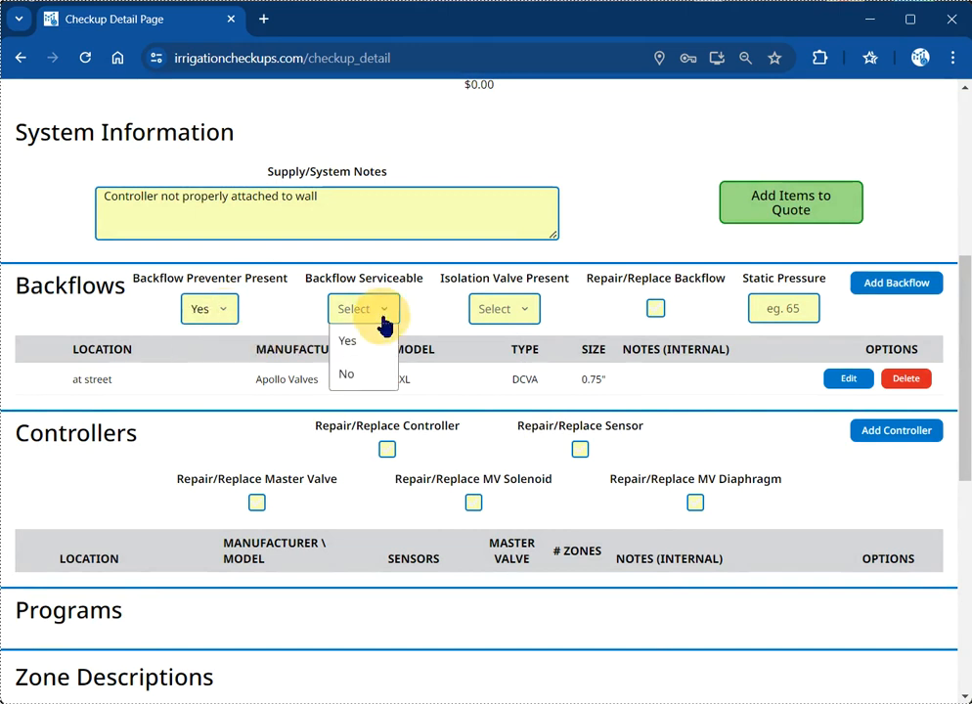
pyautogui.click(352, 341)
pyautogui.click(504, 313)
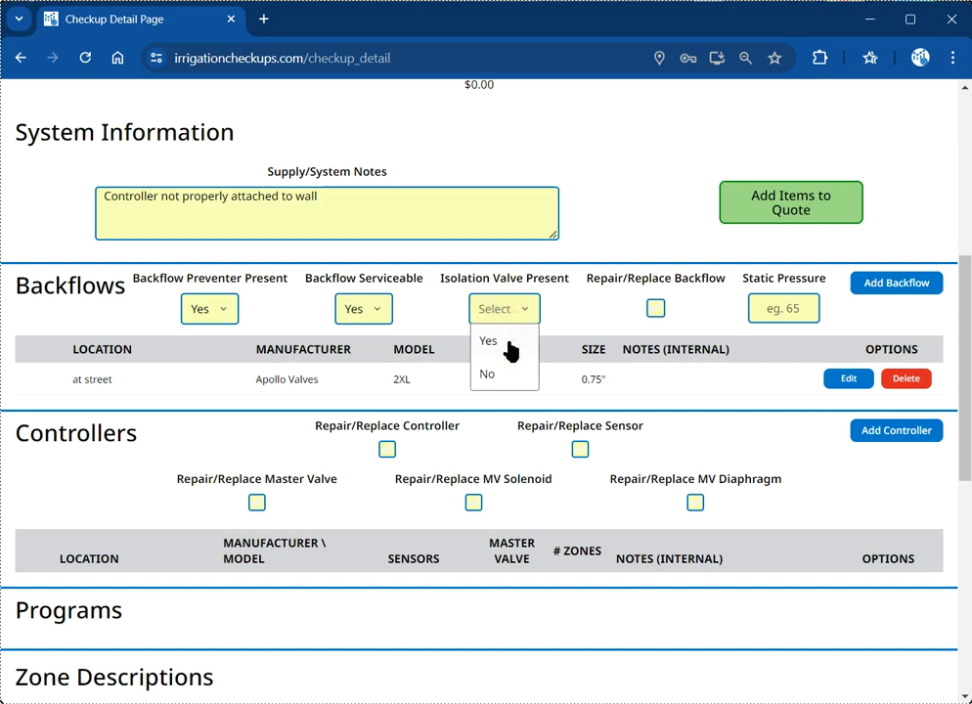
pyautogui.click(508, 348)
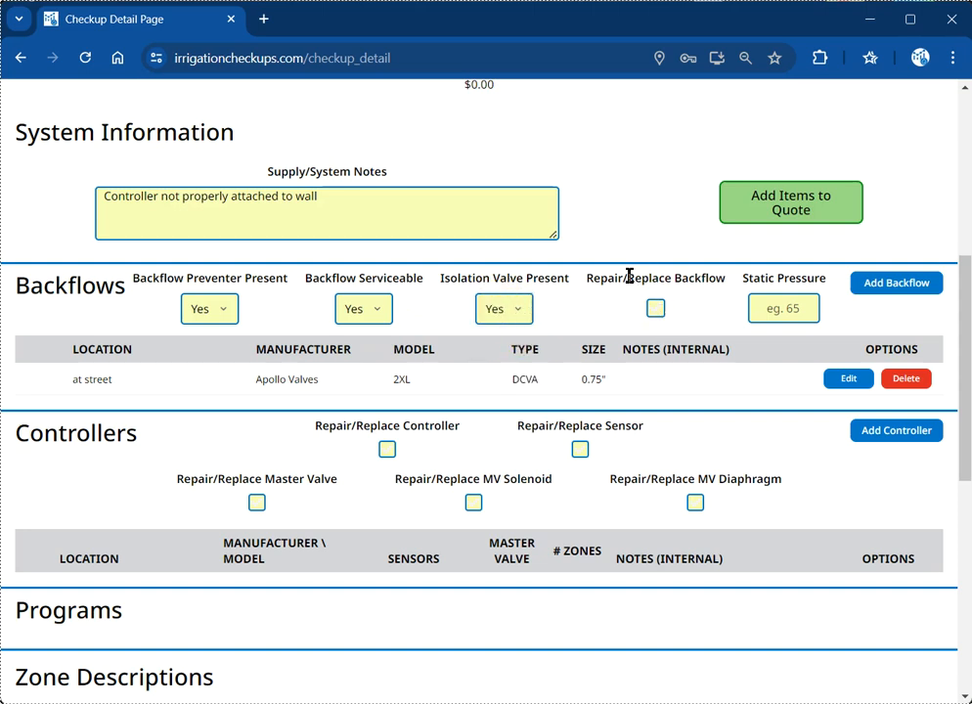
# Step: Enter a static pressure of 75 for the backflow
pyautogui.click(780, 306)
pyautogui.write('75')
pyautogui.click(731, 317)
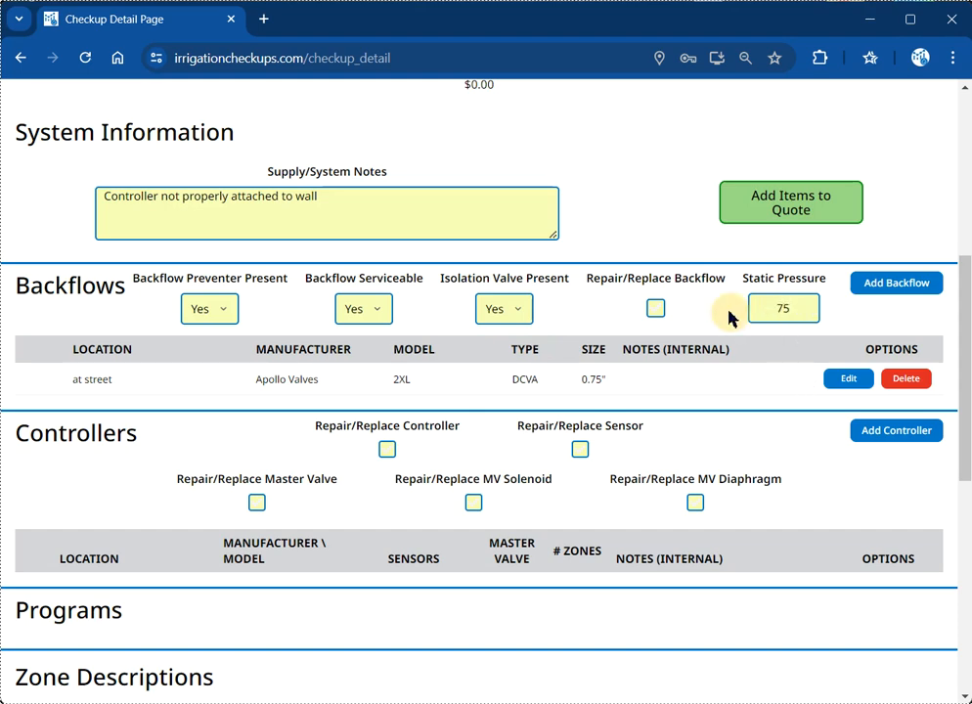
pyautogui.scroll(-1, 729, 318)
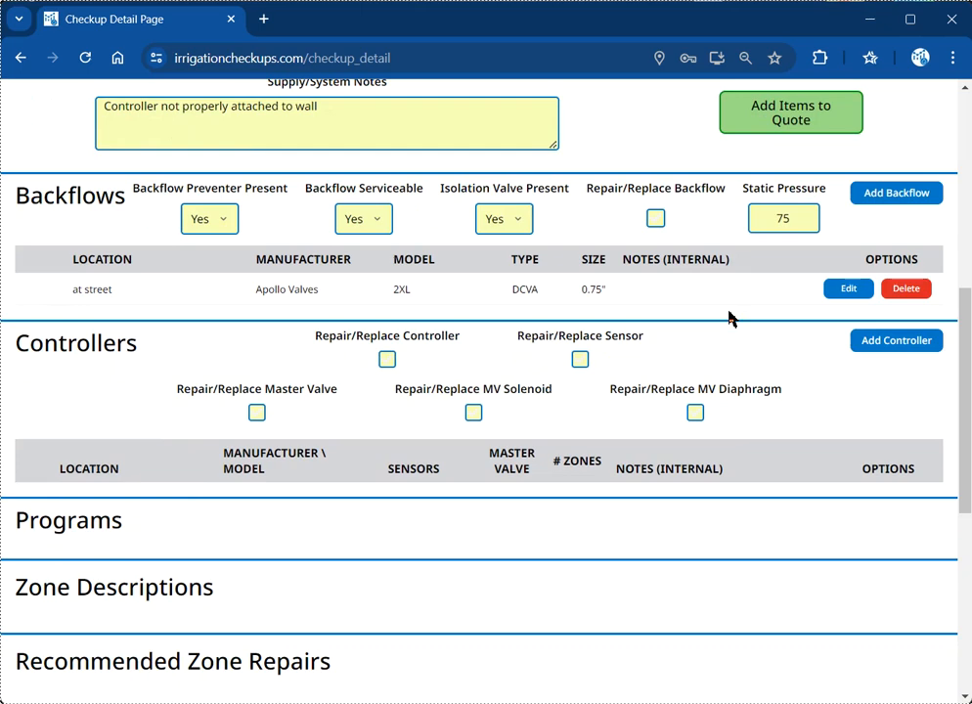
pyautogui.scroll(-1, 730, 318)
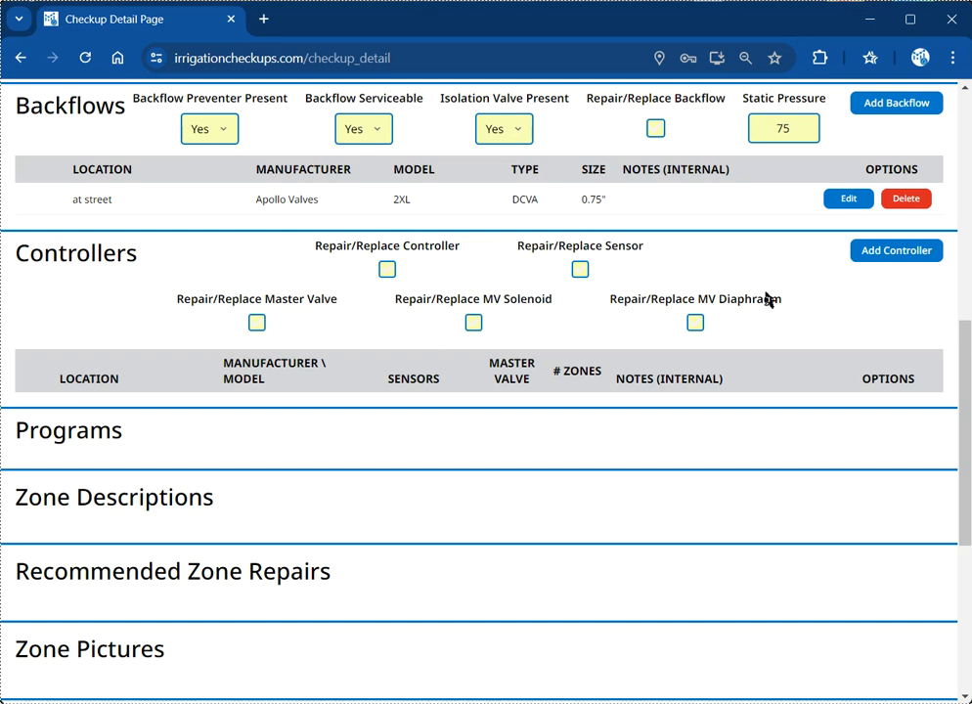
# Step: Add a controller located inside the garage: manufacturer Hunter, model Pro-C
pyautogui.click(876, 254)
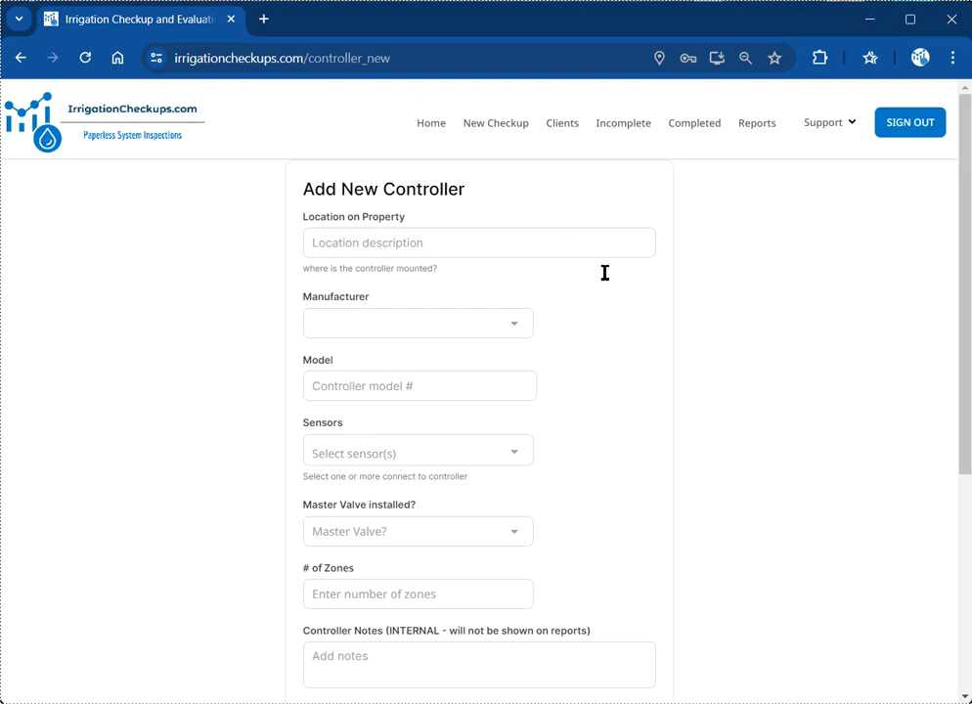
pyautogui.click(421, 250)
pyautogui.write('inside the garage')
pyautogui.click(405, 331)
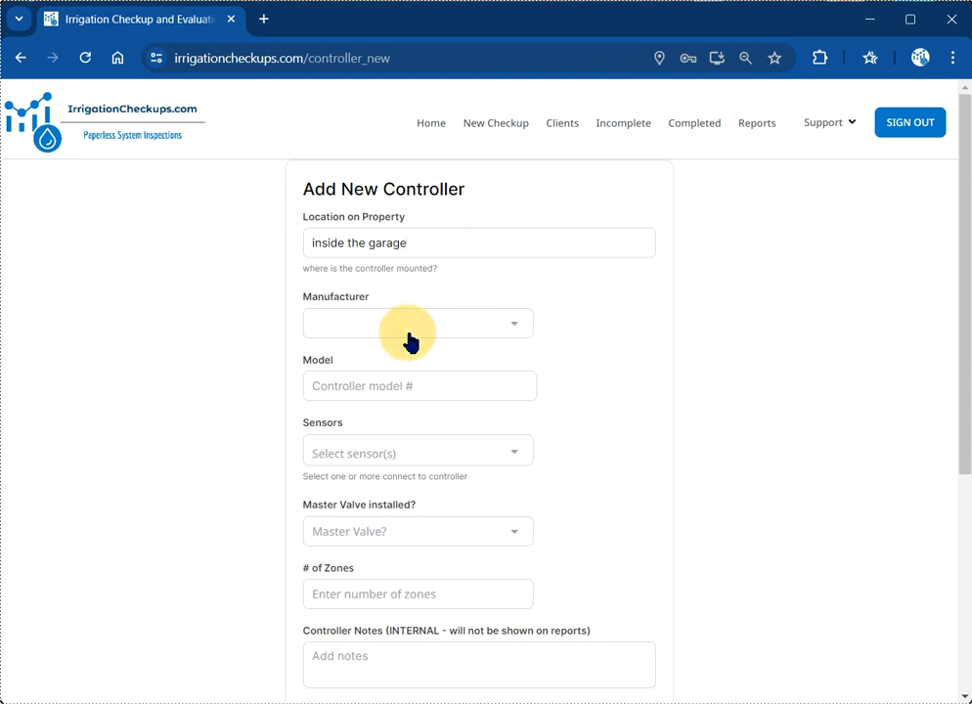
pyautogui.click(403, 329)
pyautogui.click(401, 377)
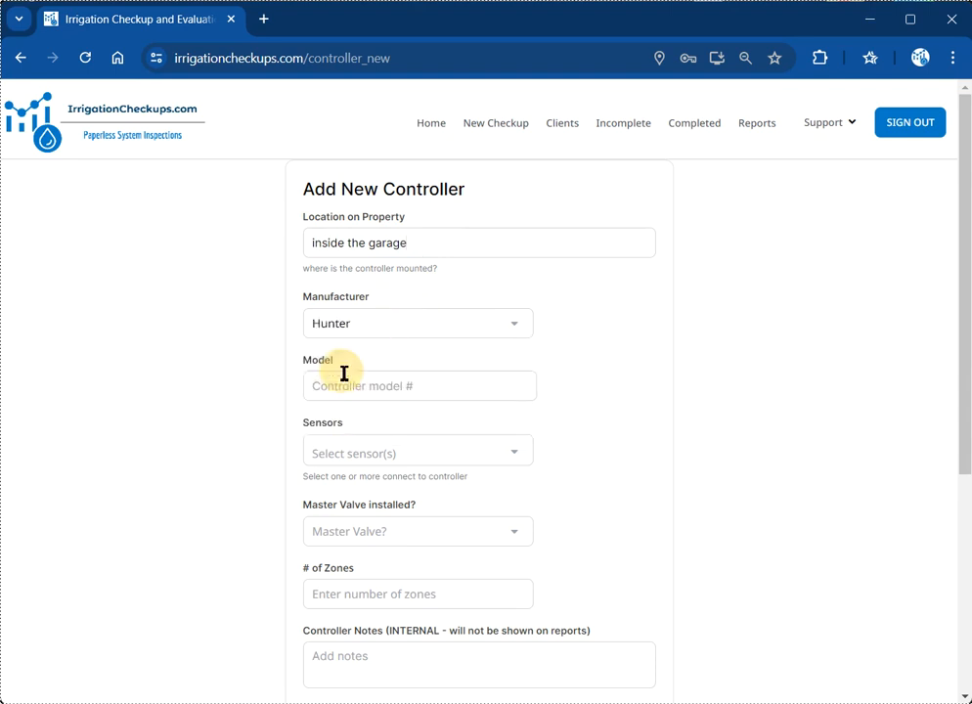
pyautogui.click(365, 391)
pyautogui.write('Pro-C')
# Step: Give the controller only a Rain sensor, no master valve, and 5 zones
pyautogui.click(383, 458)
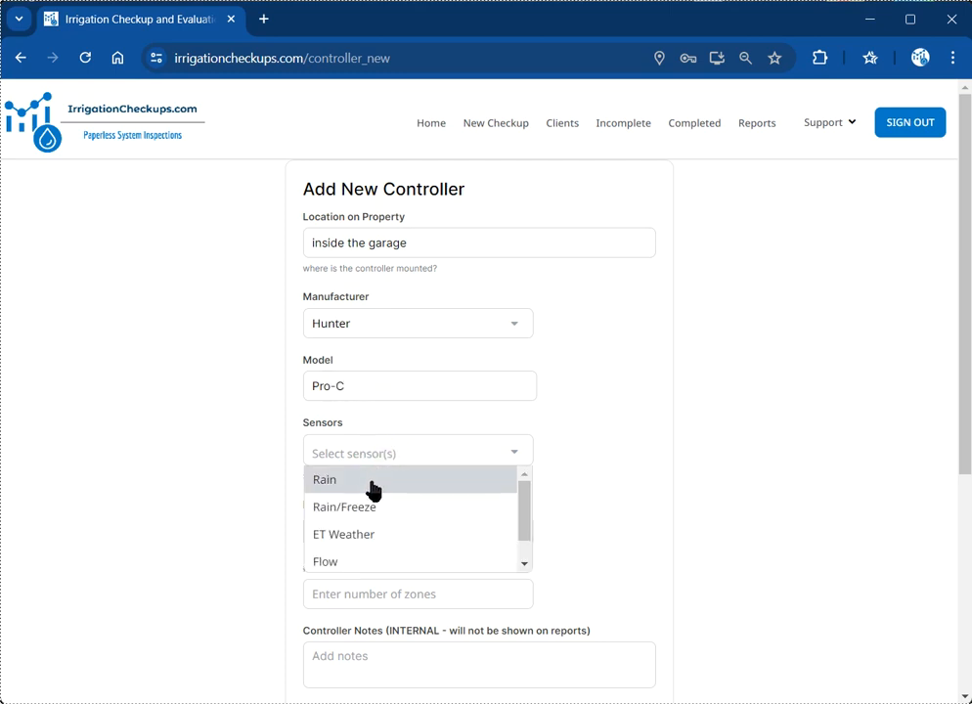
pyautogui.click(372, 487)
pyautogui.click(421, 468)
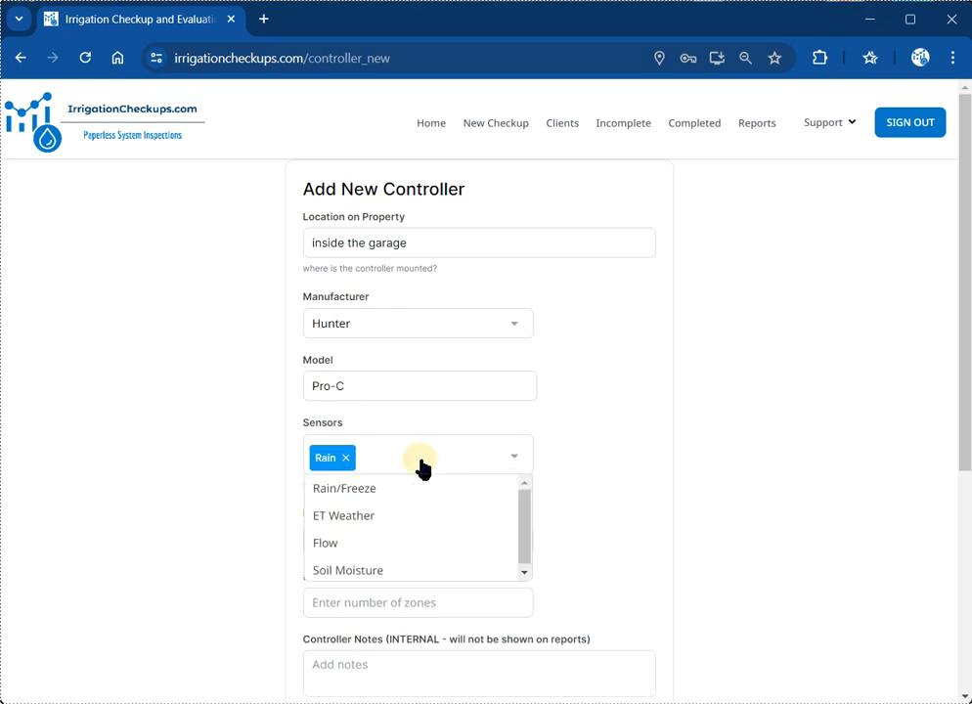
pyautogui.click(412, 543)
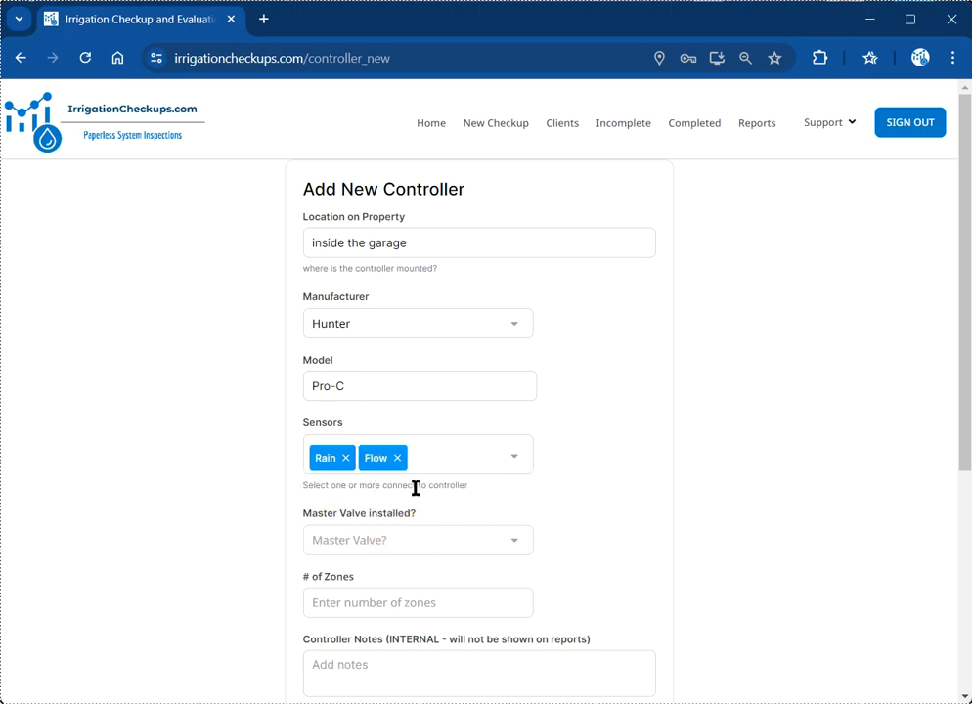
pyautogui.click(397, 458)
pyautogui.scroll(-2, 456, 486)
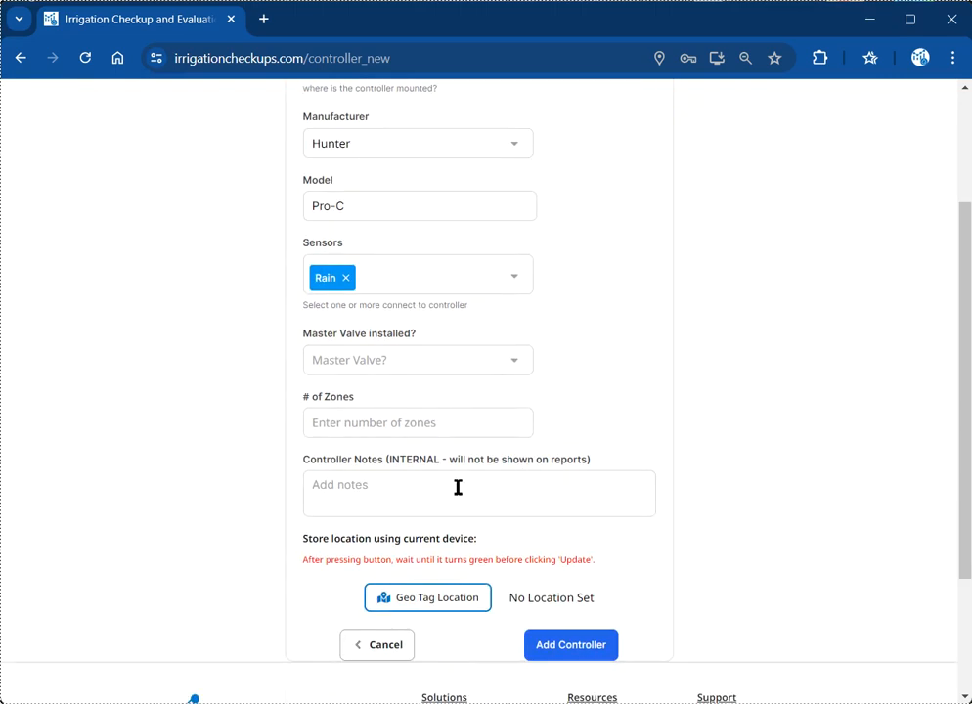
pyautogui.click(367, 362)
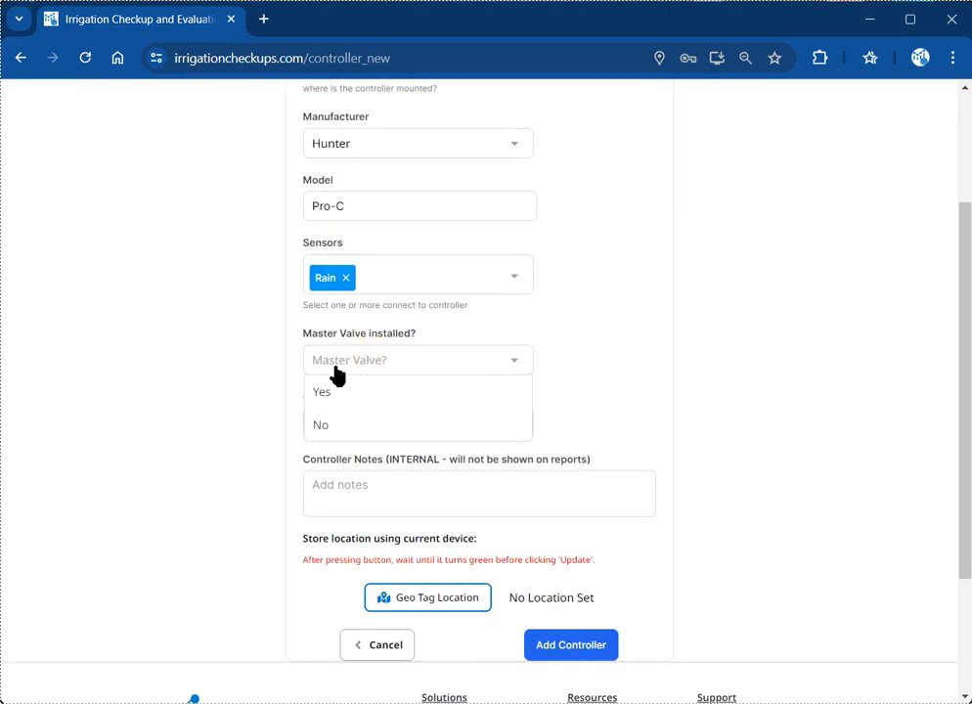
pyautogui.click(371, 427)
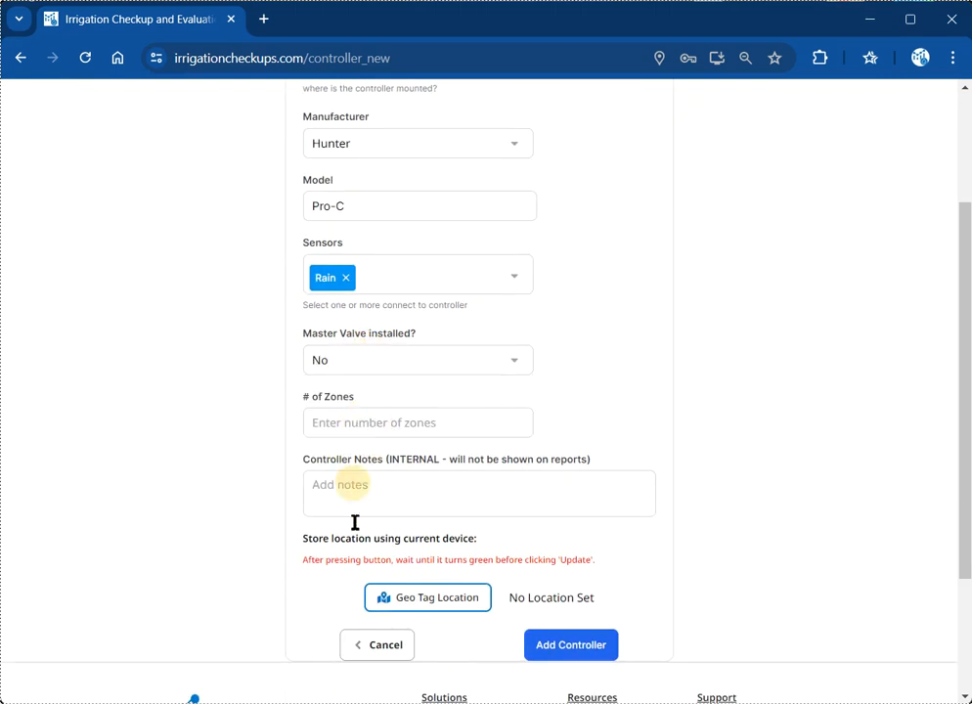
pyautogui.click(380, 433)
pyautogui.write('5')
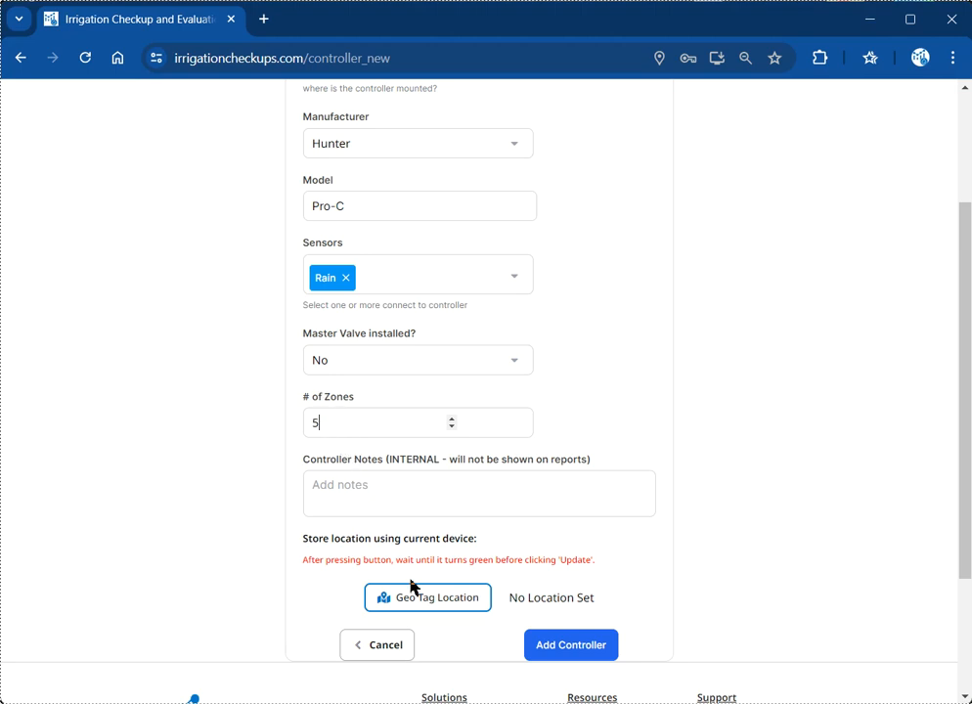
# Step: Add the internal note 'wiring is a mess' to the controller
pyautogui.scroll(-1, 378, 511)
pyautogui.scroll(1, 315, 516)
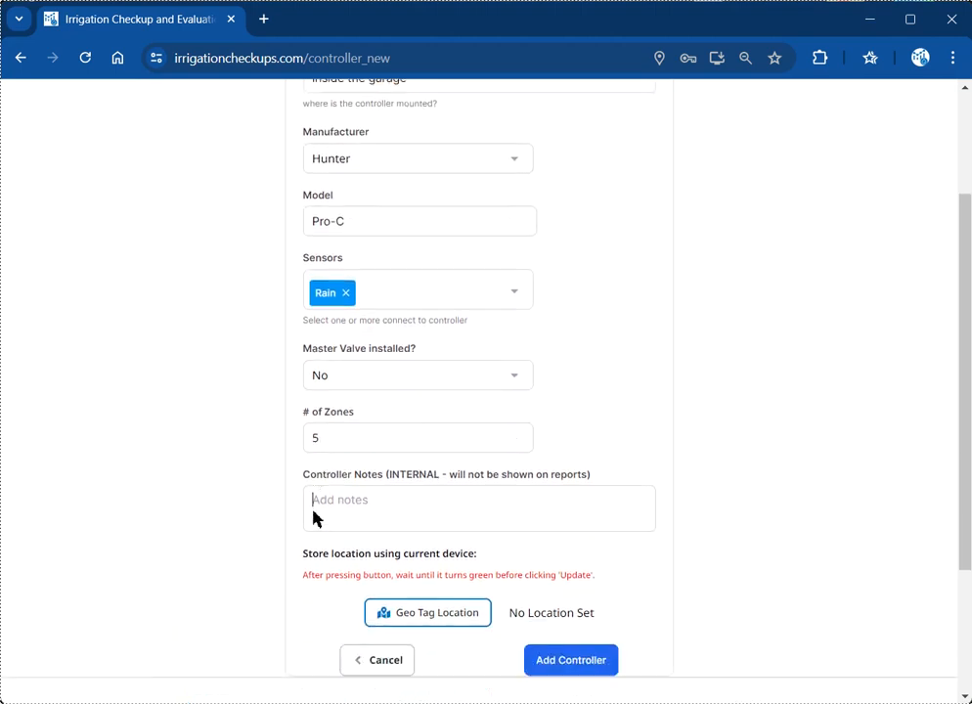
pyautogui.scroll(-2, 317, 548)
pyautogui.scroll(1, 332, 509)
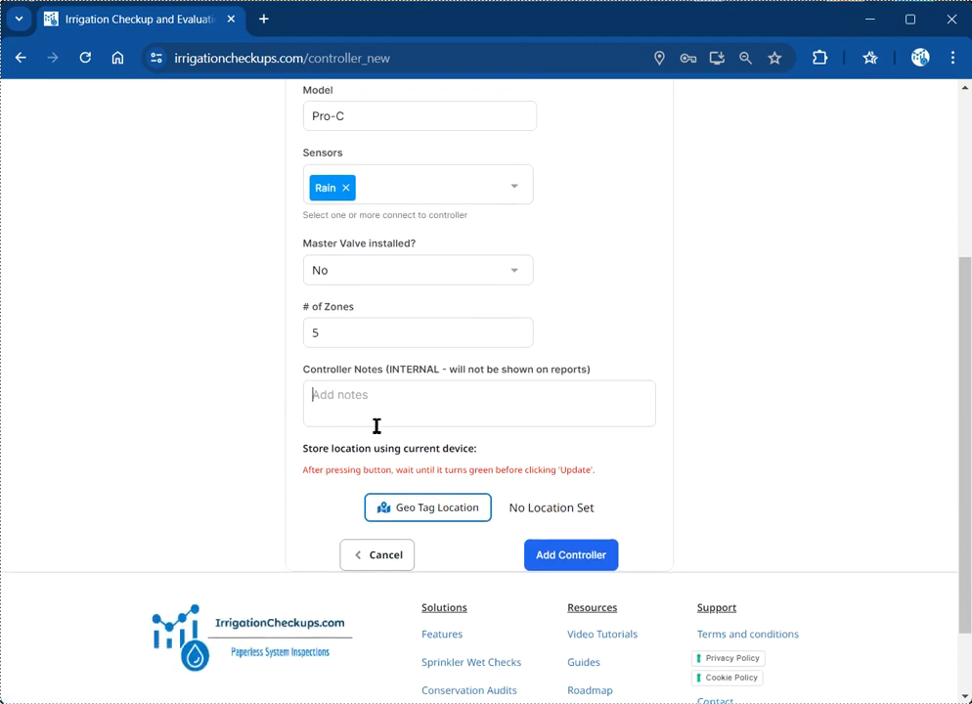
pyautogui.write('wiring is a mess from installer')
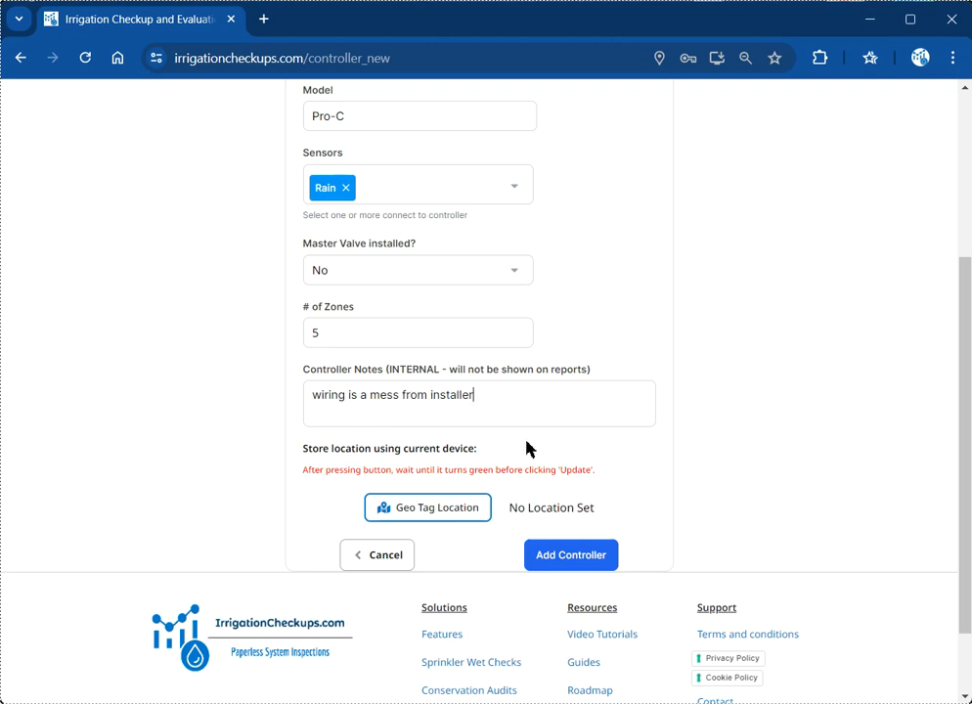
pyautogui.click(528, 446)
# Step: Save the Hunter Pro-C controller and review the Controllers and Zone Descriptions tables
pyautogui.click(573, 556)
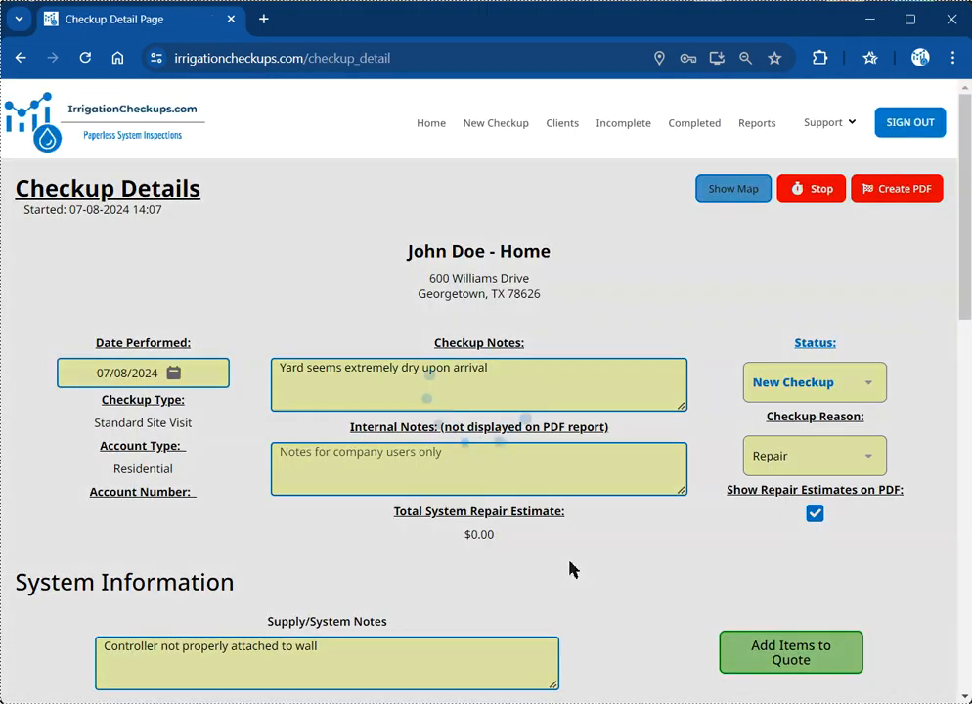
pyautogui.scroll(-6, 329, 470)
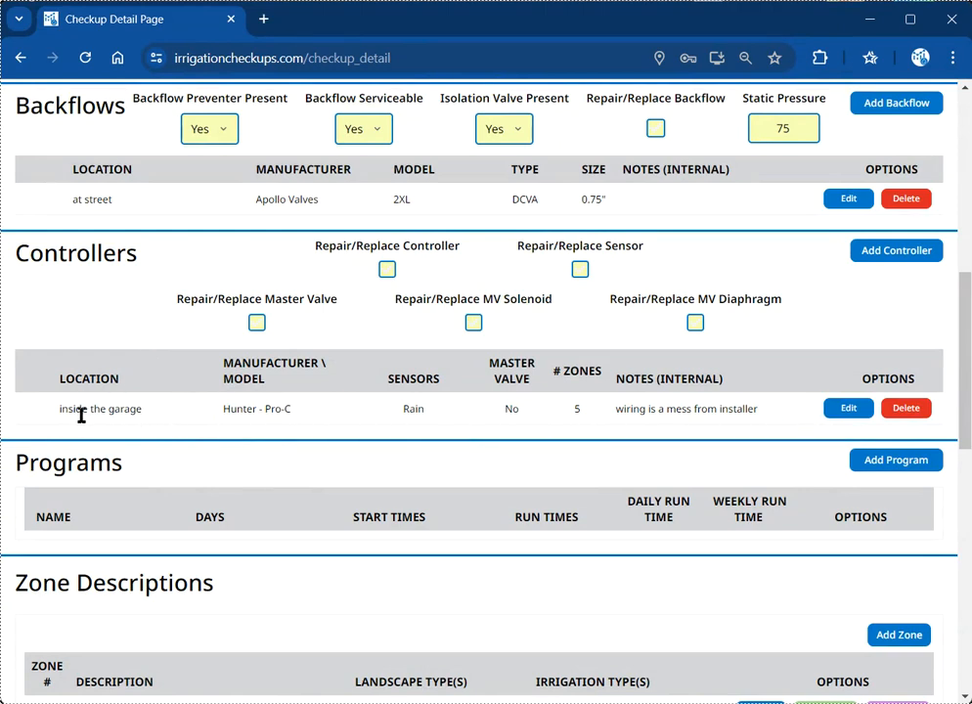
pyautogui.scroll(1, 64, 350)
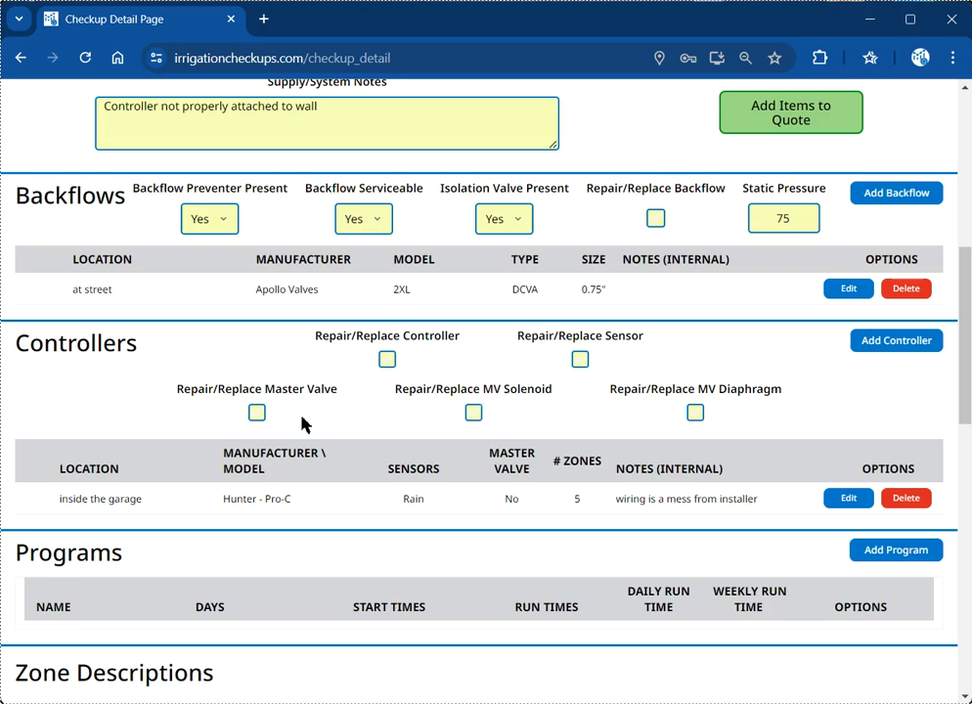
pyautogui.scroll(-1, 301, 420)
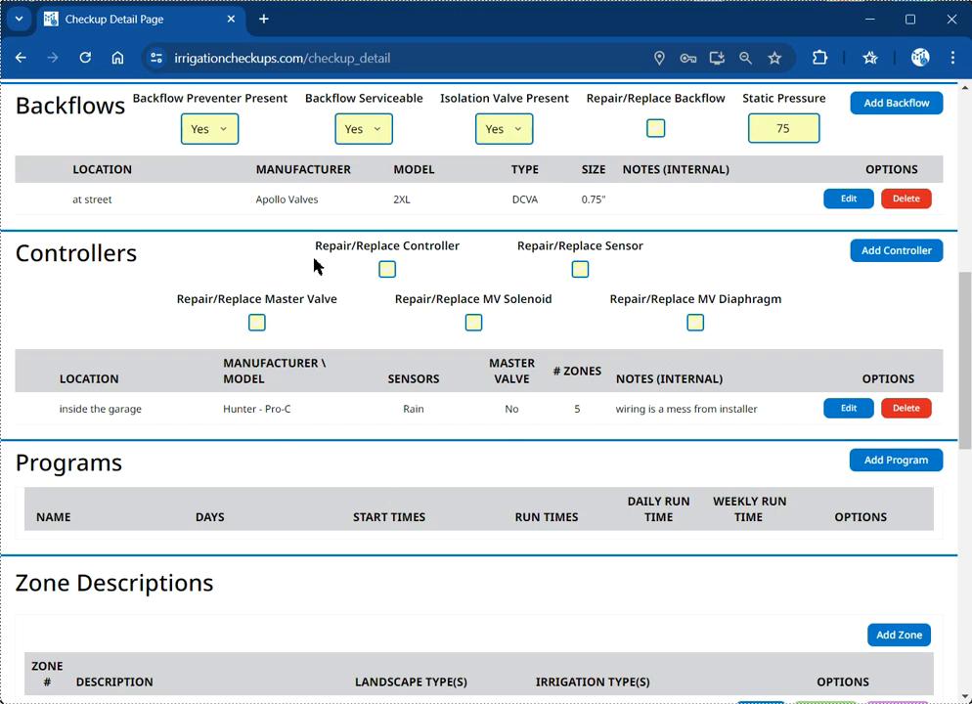
pyautogui.scroll(-1, 326, 272)
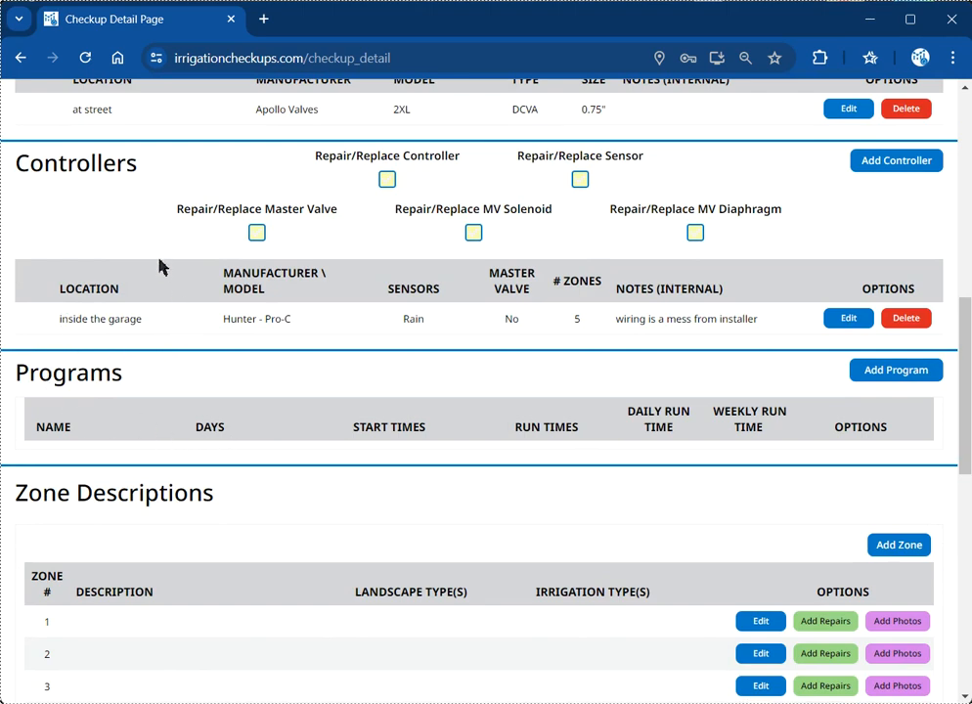
pyautogui.scroll(-2, 160, 266)
pyautogui.scroll(-1, 162, 267)
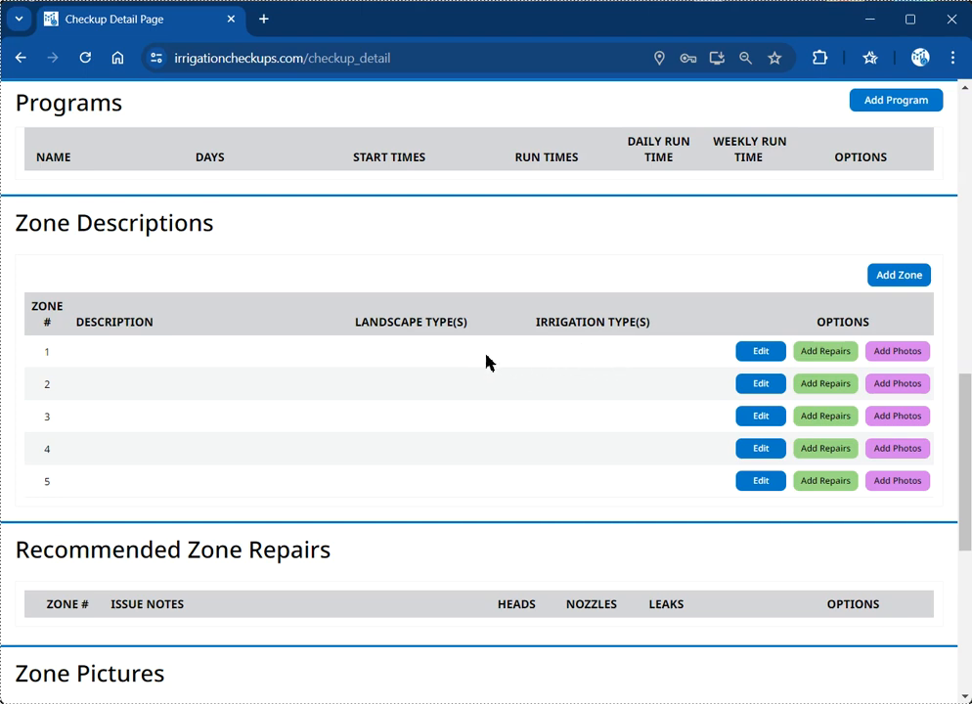
pyautogui.scroll(1, 449, 365)
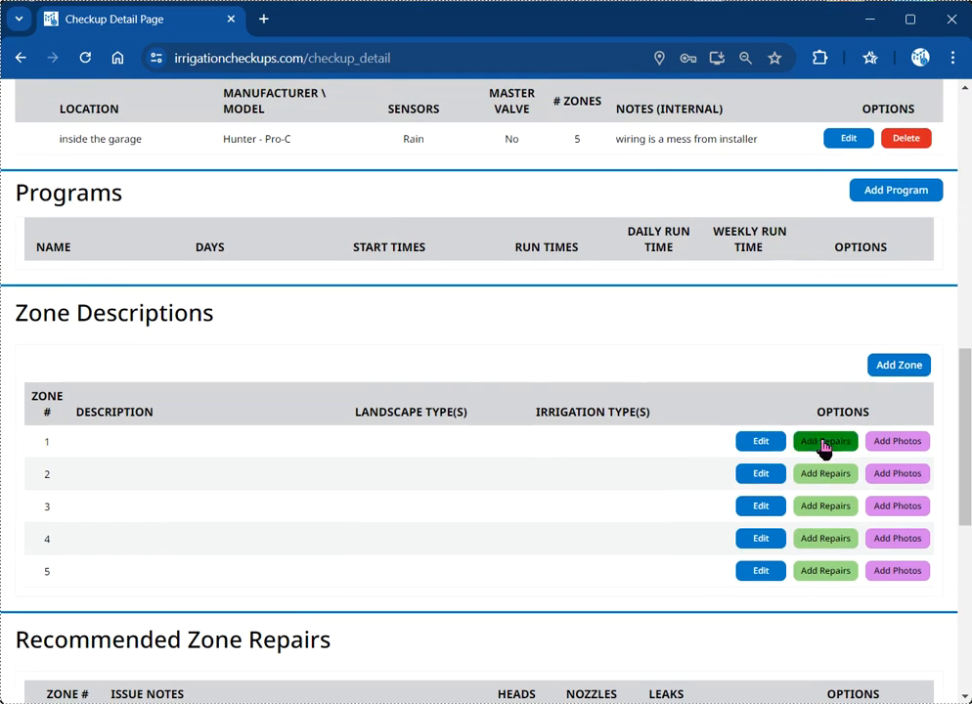
pyautogui.scroll(1, 272, 396)
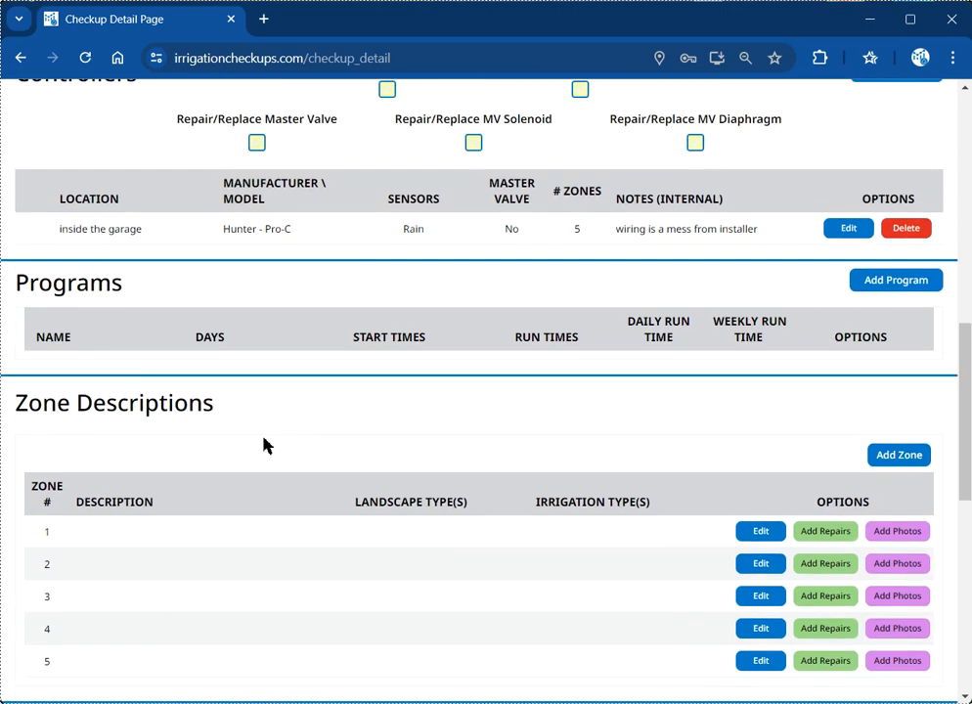
pyautogui.scroll(1, 294, 312)
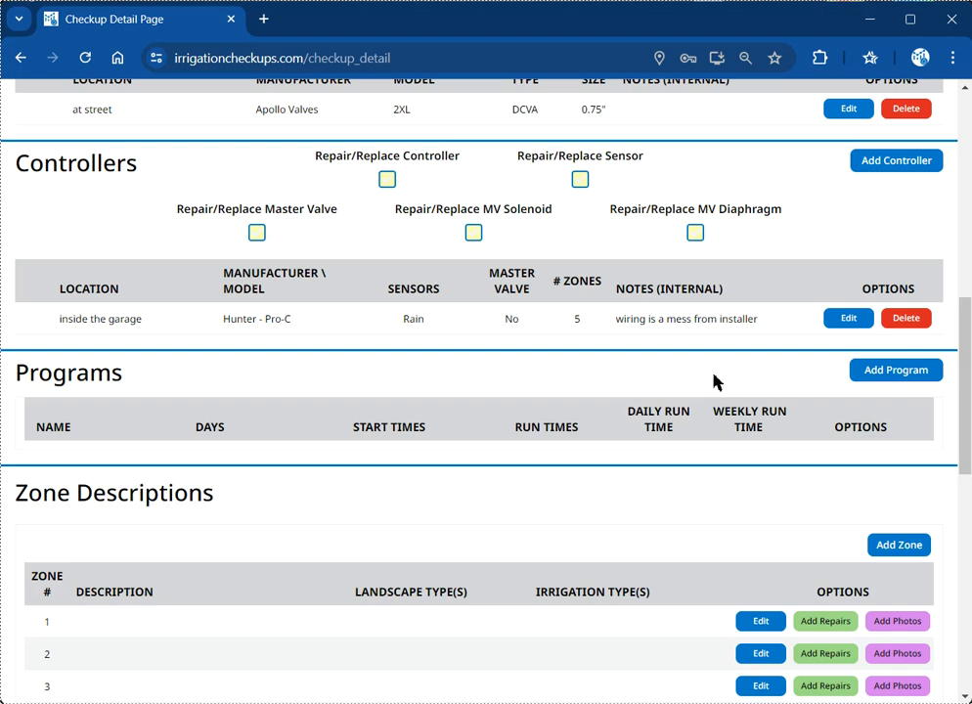
# Step: Start program A with Existing programming status and a 90% seasonal adjust
pyautogui.click(886, 382)
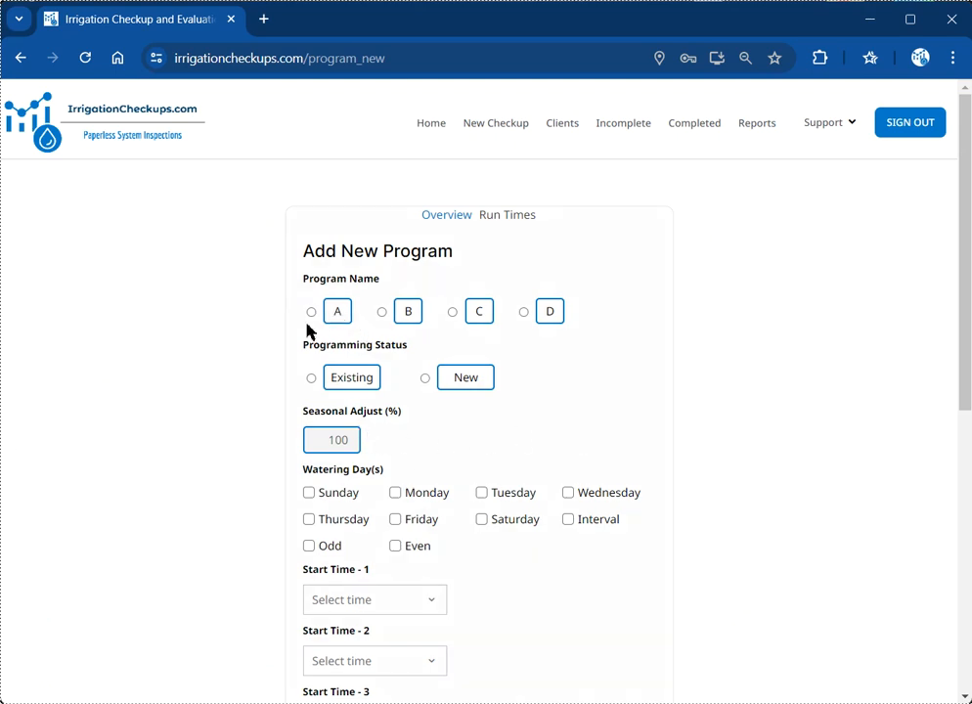
pyautogui.scroll(-1, 308, 329)
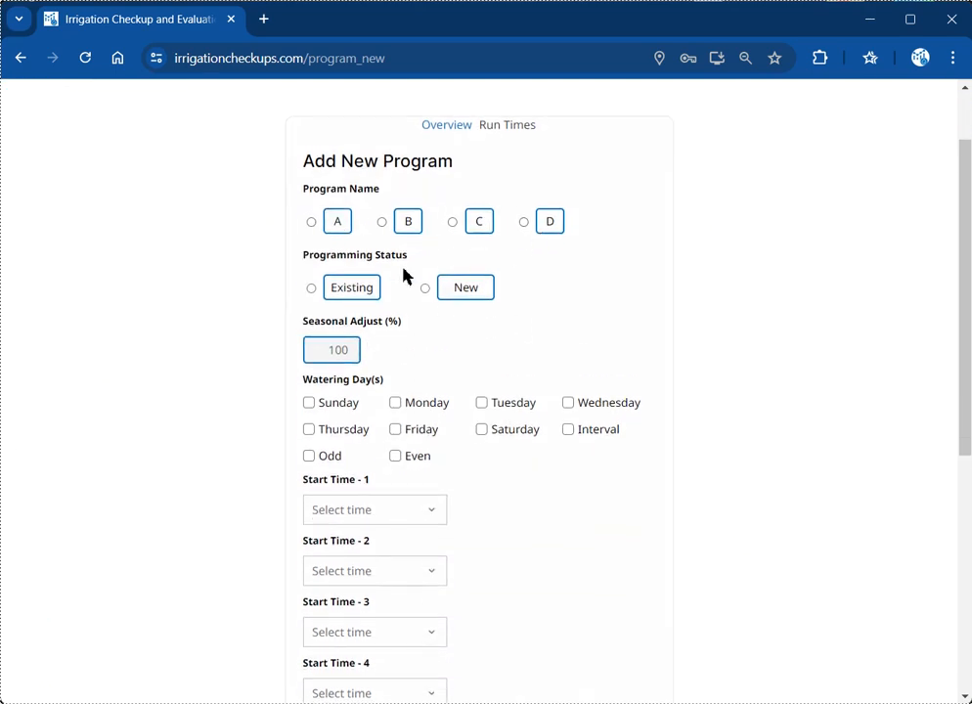
pyautogui.click(315, 227)
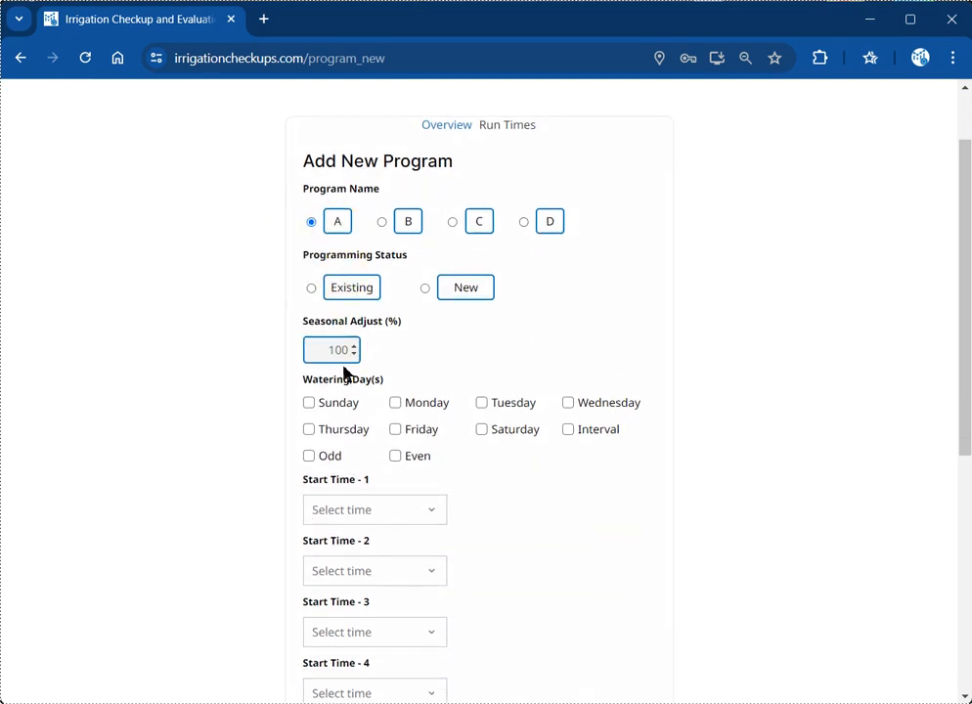
pyautogui.click(353, 294)
pyautogui.scroll(-1, 429, 406)
pyautogui.click(327, 266)
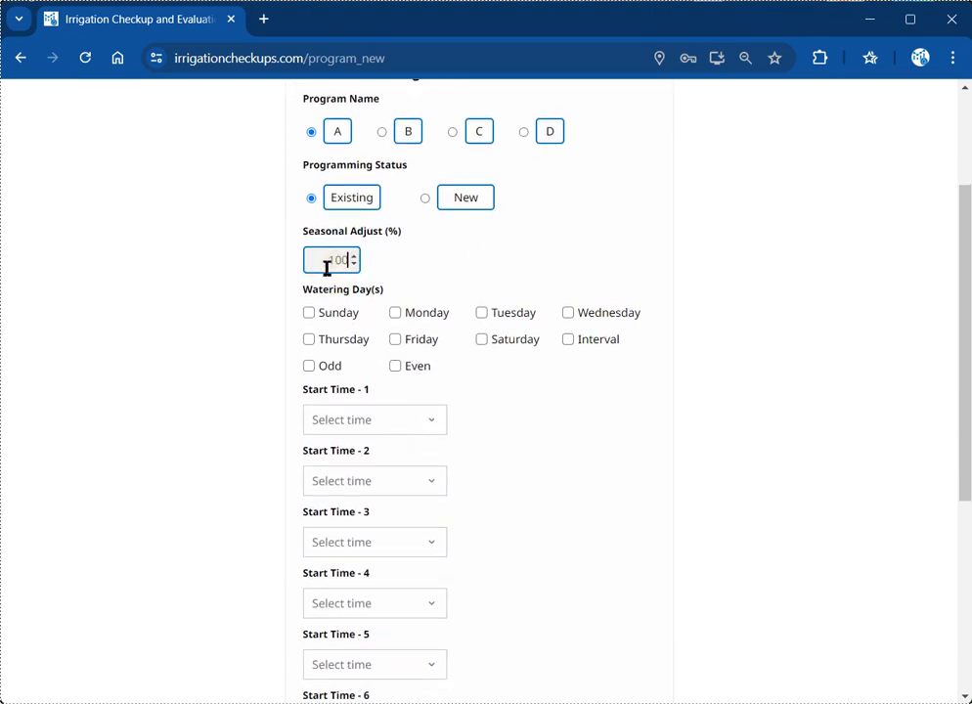
pyautogui.write('90')
pyautogui.scroll(-1, 435, 359)
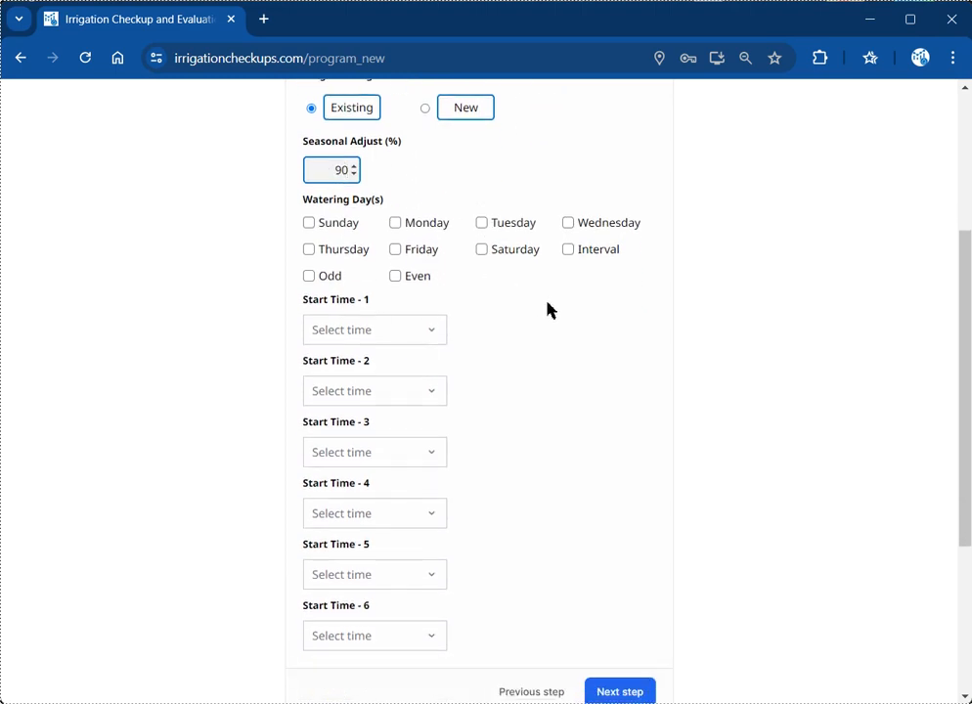
pyautogui.scroll(1, 521, 396)
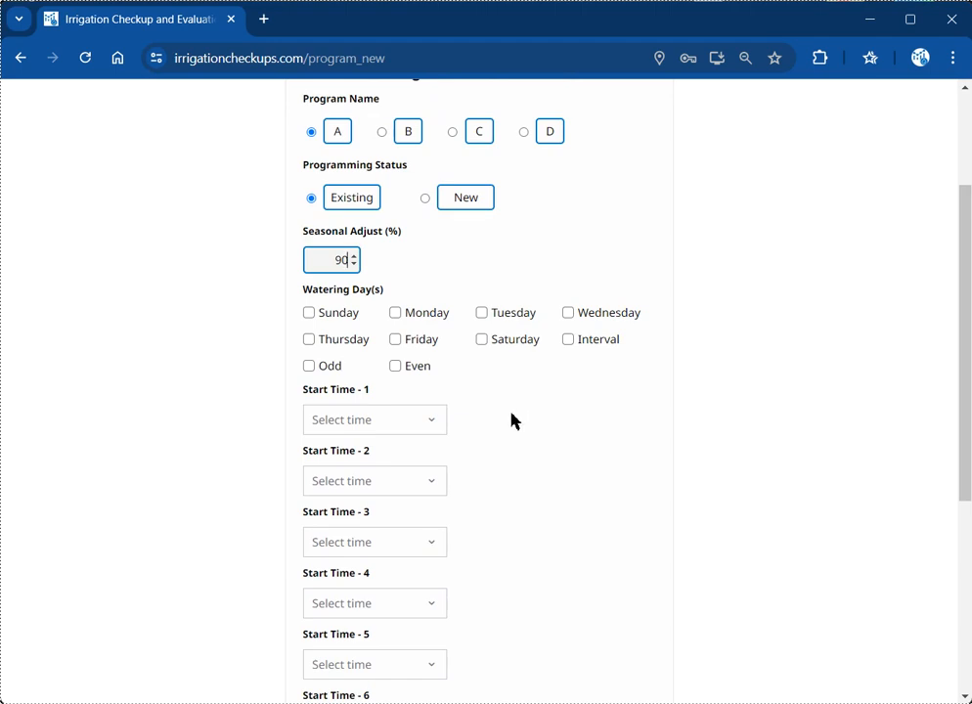
# Step: Schedule watering on Tuesday and Thursday with the first start time at 2:00 AM
pyautogui.click(481, 315)
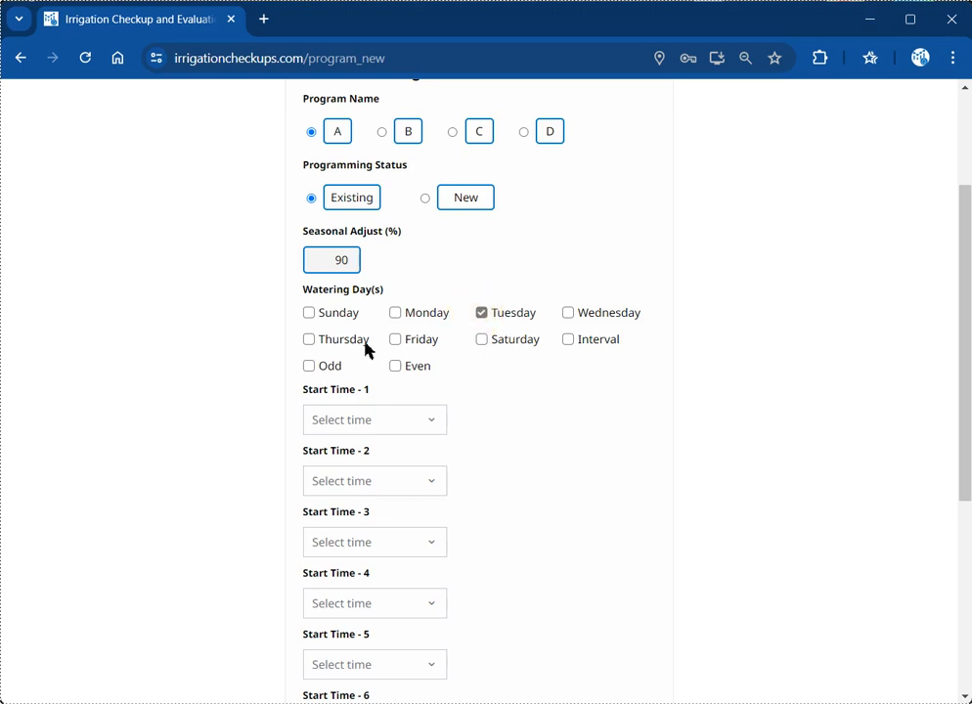
pyautogui.click(309, 340)
pyautogui.scroll(-2, 543, 468)
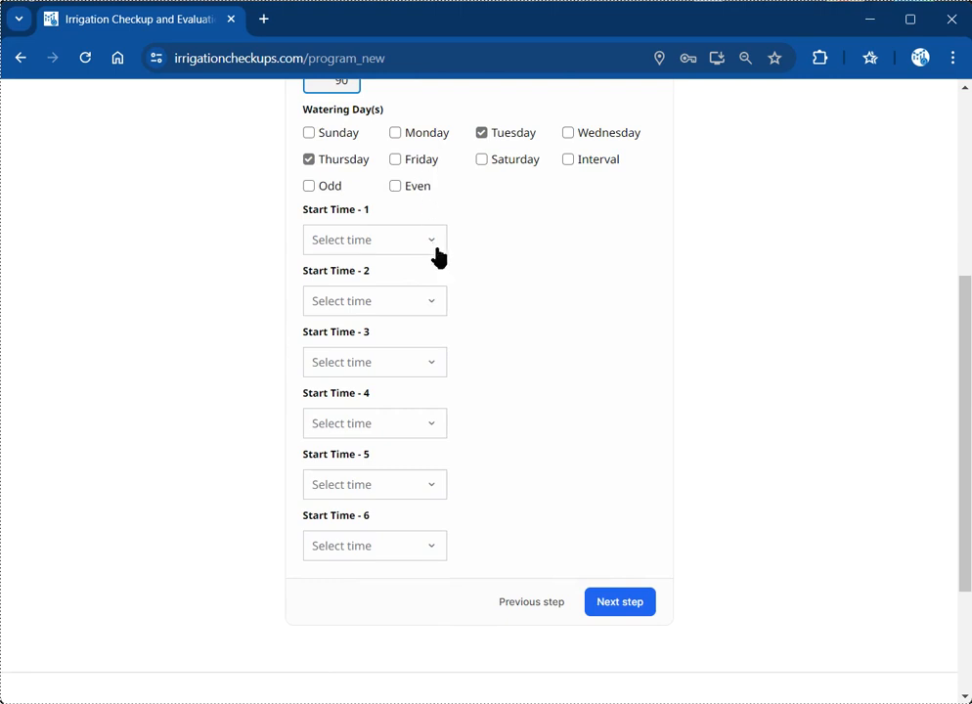
pyautogui.click(432, 243)
pyautogui.scroll(-5, 371, 305)
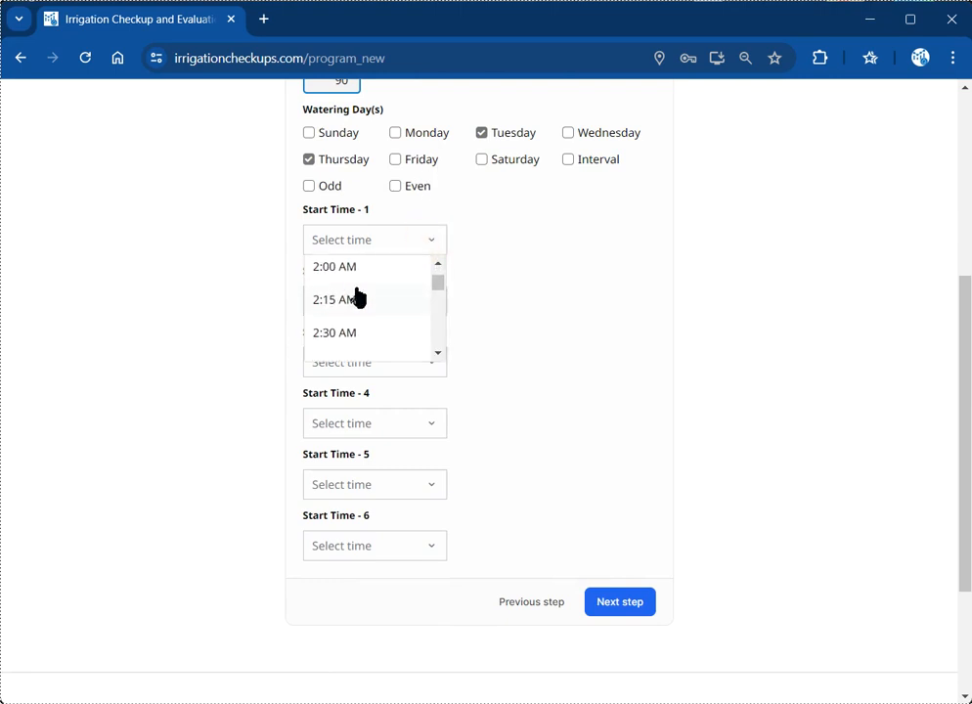
pyautogui.click(347, 271)
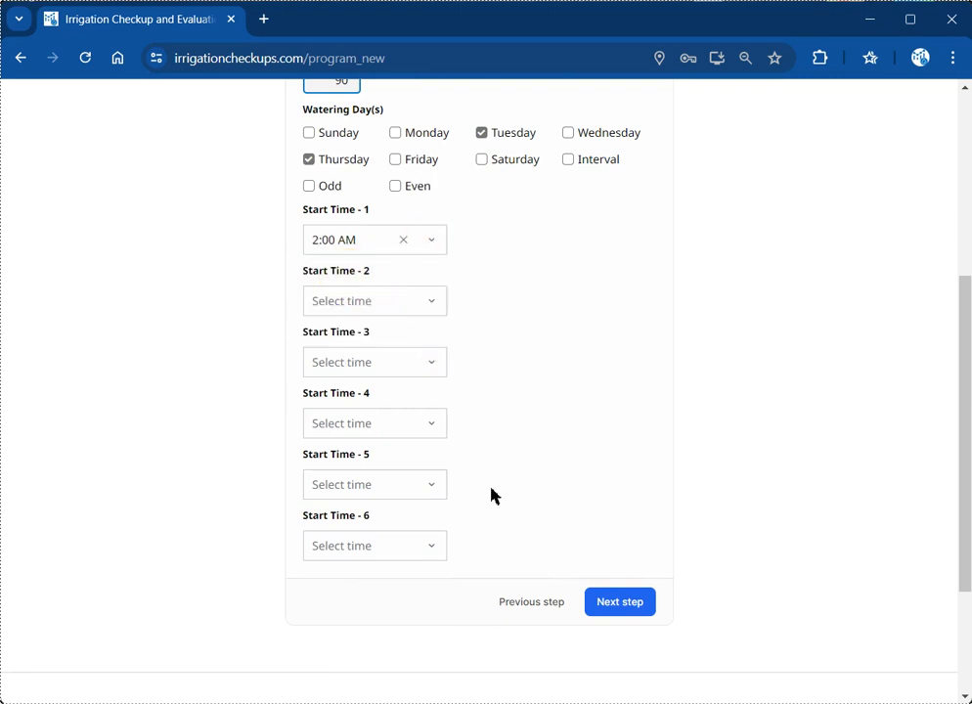
# Step: Enter zone run times of 15, 15, 30, 30 and 15 minutes and save the program
pyautogui.click(620, 601)
pyautogui.scroll(2, 276, 366)
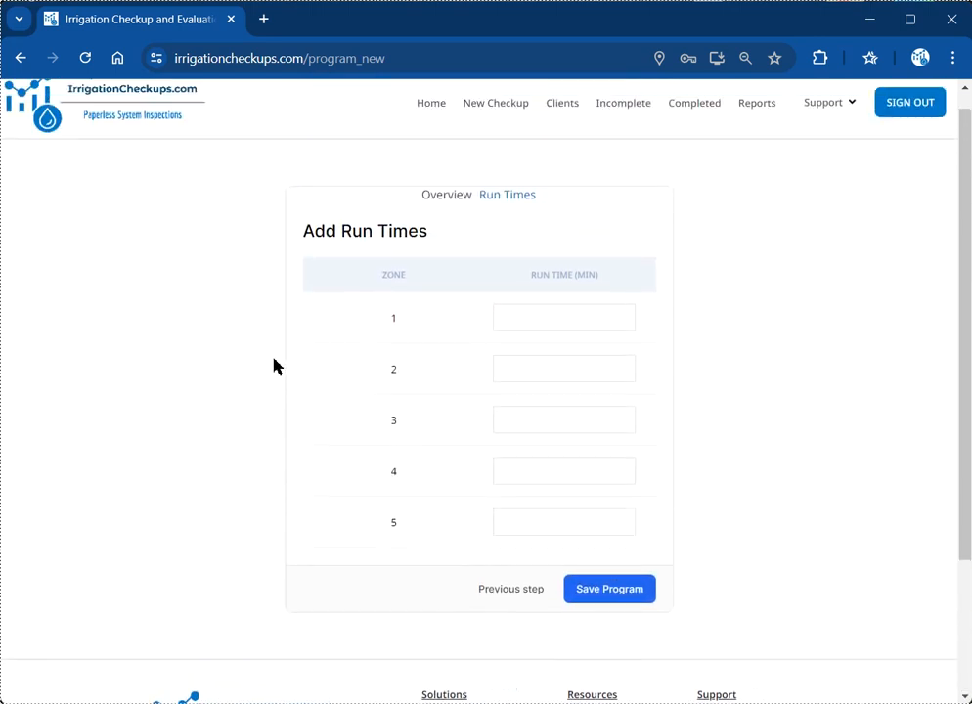
pyautogui.click(565, 318)
pyautogui.click(565, 318)
pyautogui.write('15')
pyautogui.press('Tab')
pyautogui.write('15')
pyautogui.press('Tab')
pyautogui.write('30')
pyautogui.press('Tab')
pyautogui.write('30')
pyautogui.press('Tab')
pyautogui.write('15')
pyautogui.click(626, 594)
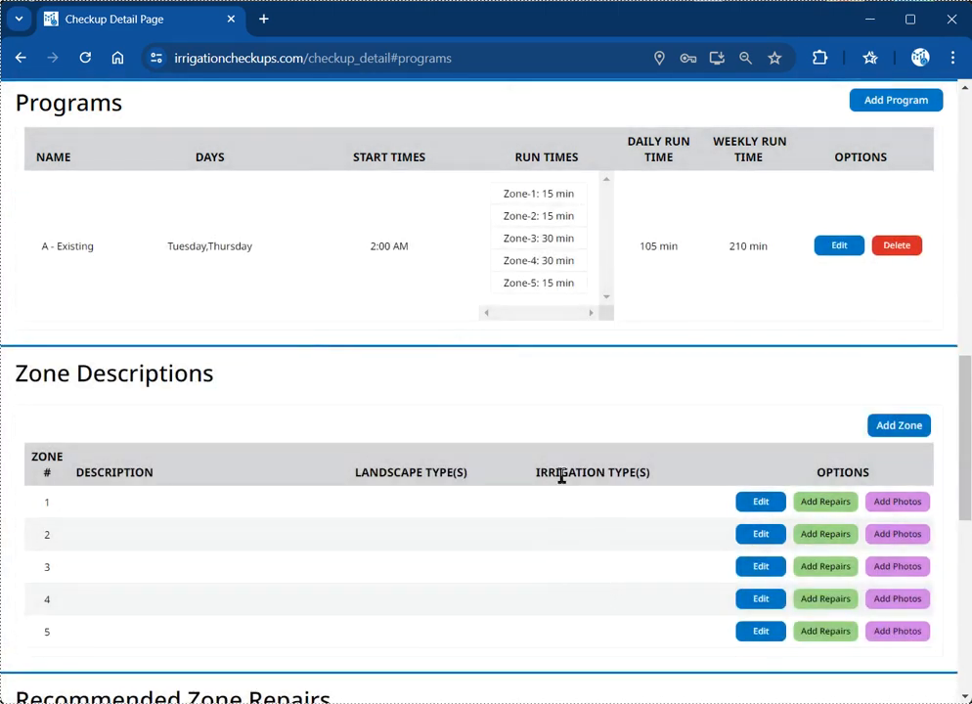
# Step: Scroll past program A down to the still-empty Zone Descriptions table
pyautogui.scroll(1, 551, 460)
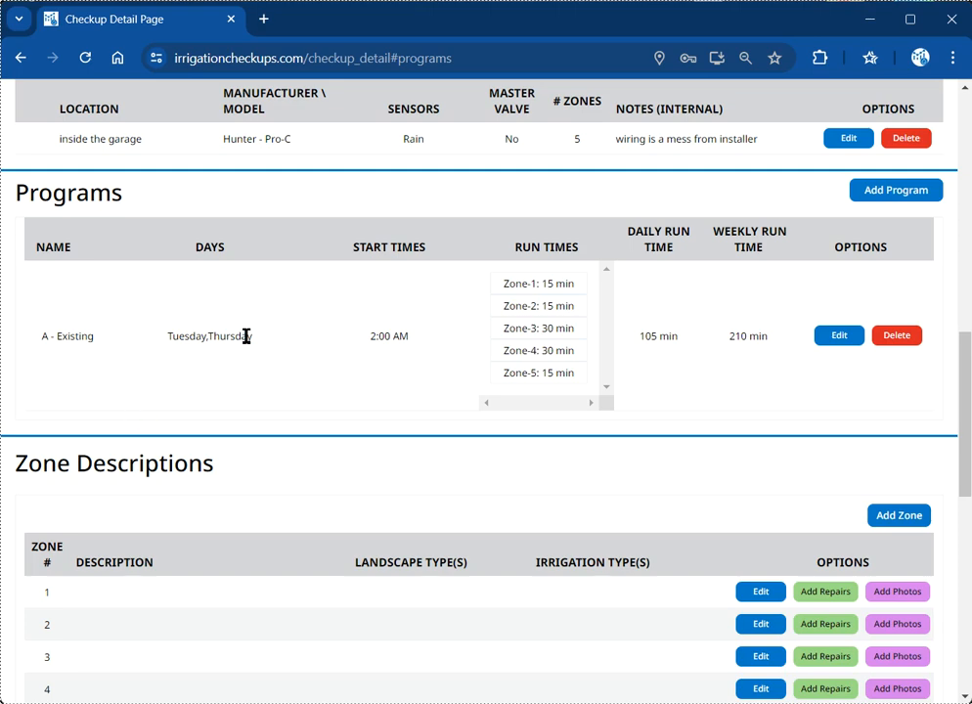
pyautogui.scroll(-3, 246, 335)
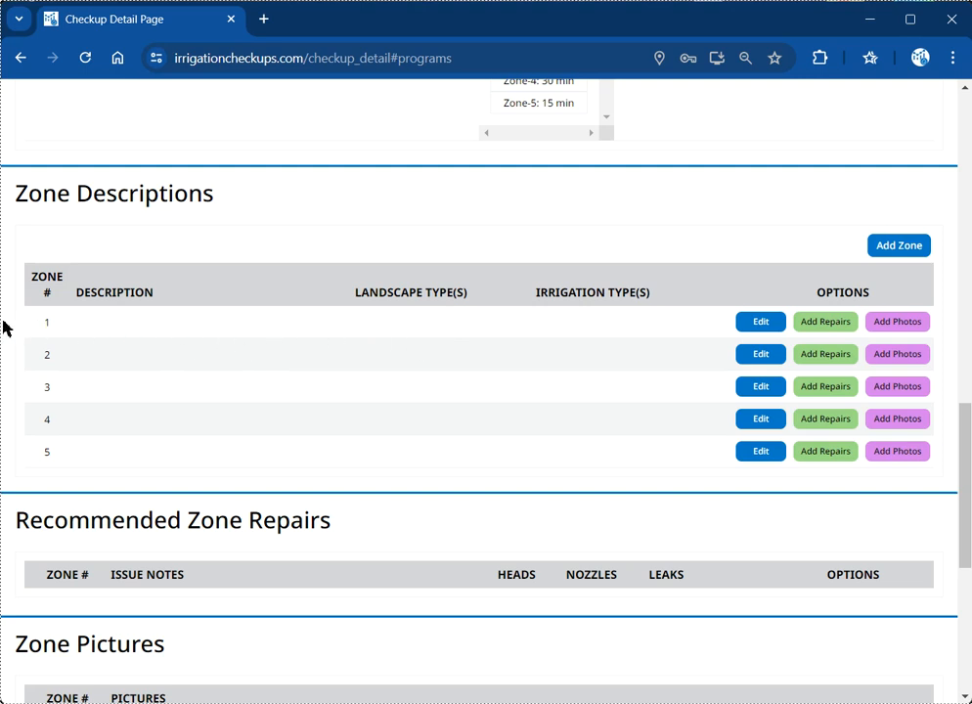
# Step: Update zone 1 to 'flower beds in front yard', High demand beds landscaping, Fan spray irrigation
pyautogui.click(761, 354)
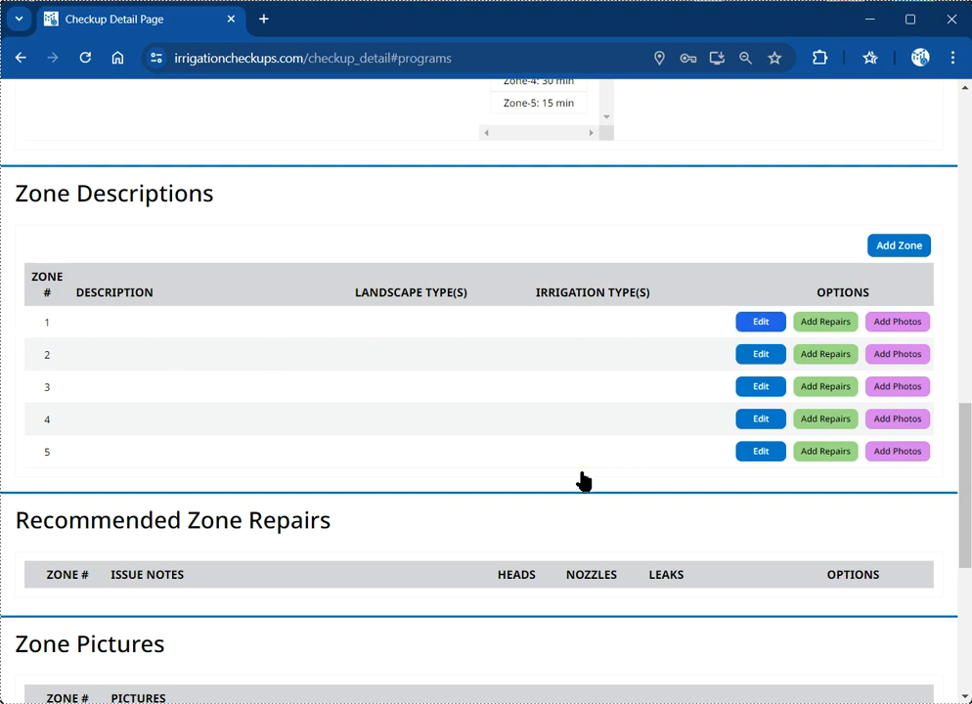
pyautogui.scroll(-1, 571, 495)
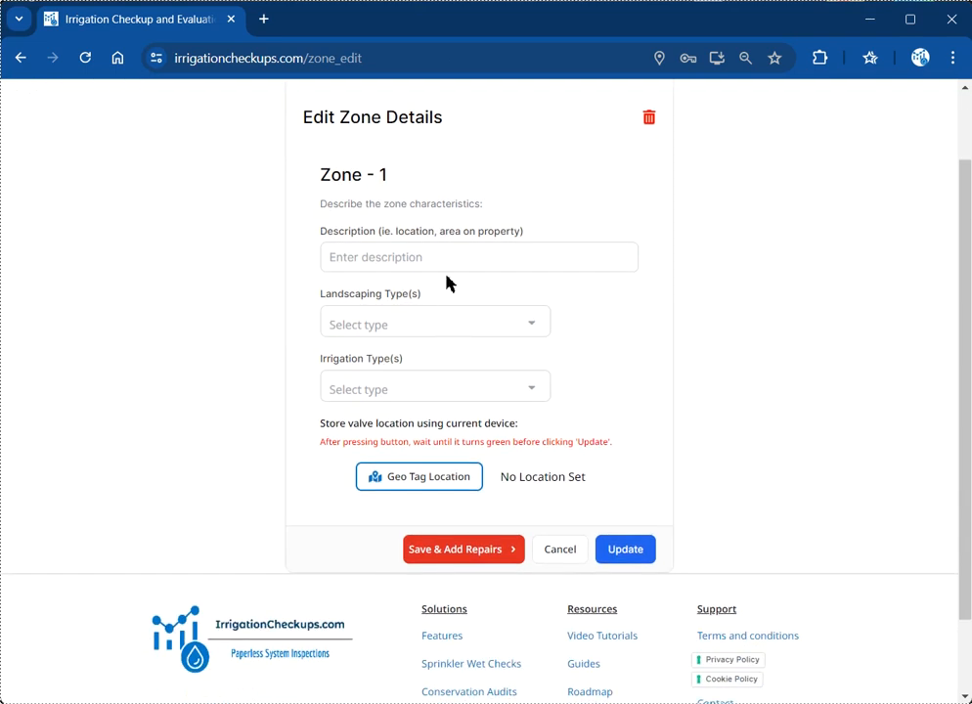
pyautogui.click(445, 250)
pyautogui.write('flower')
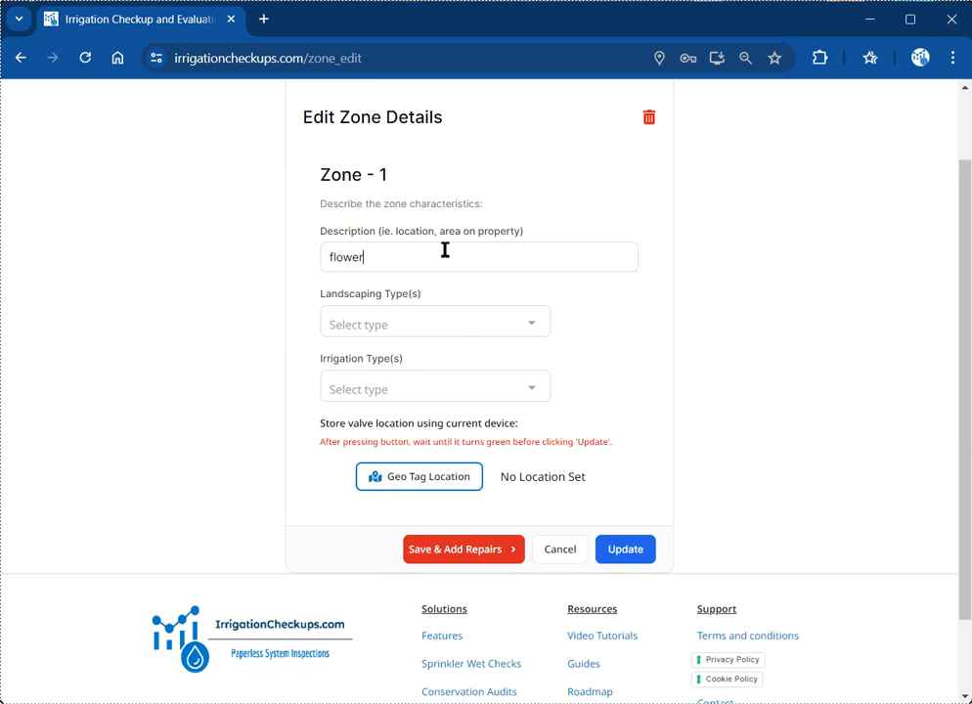
pyautogui.write(' beds in front yard')
pyautogui.click(378, 325)
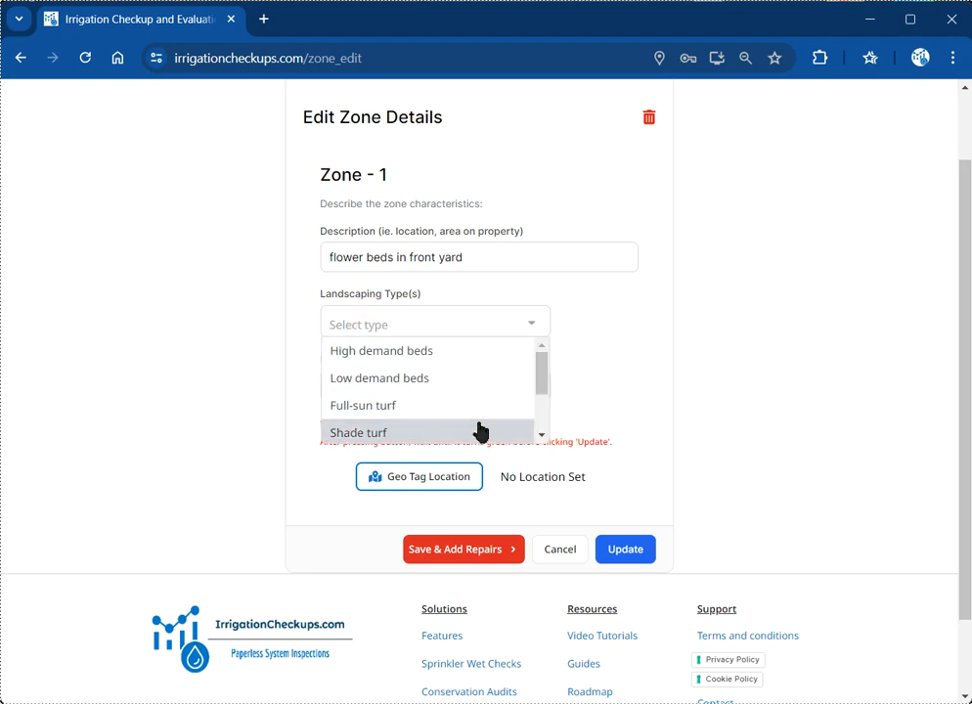
pyautogui.click(453, 354)
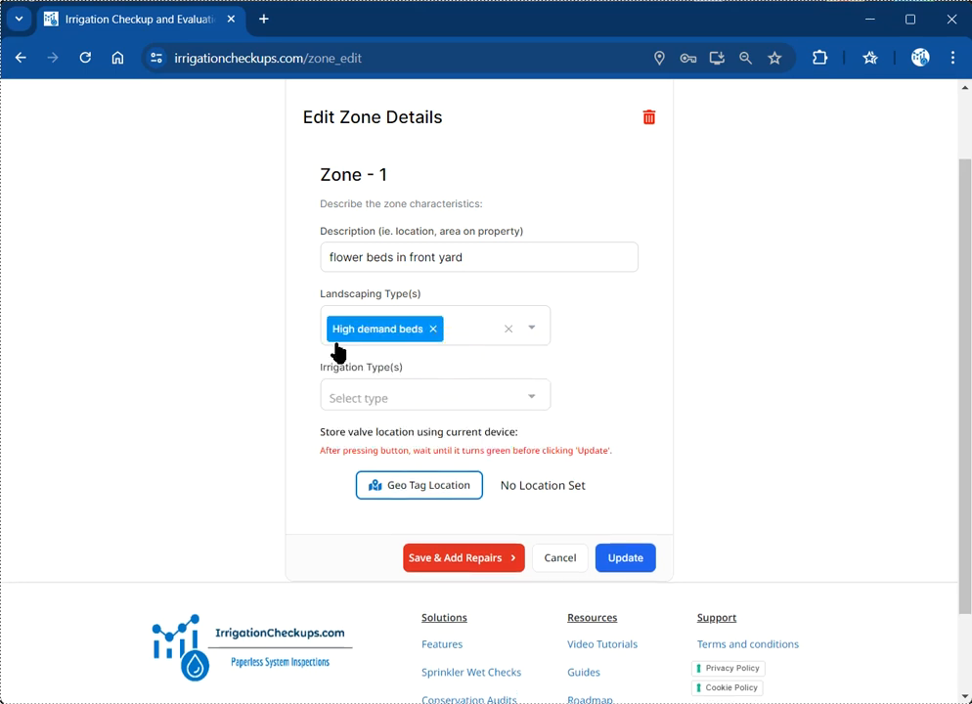
pyautogui.click(430, 401)
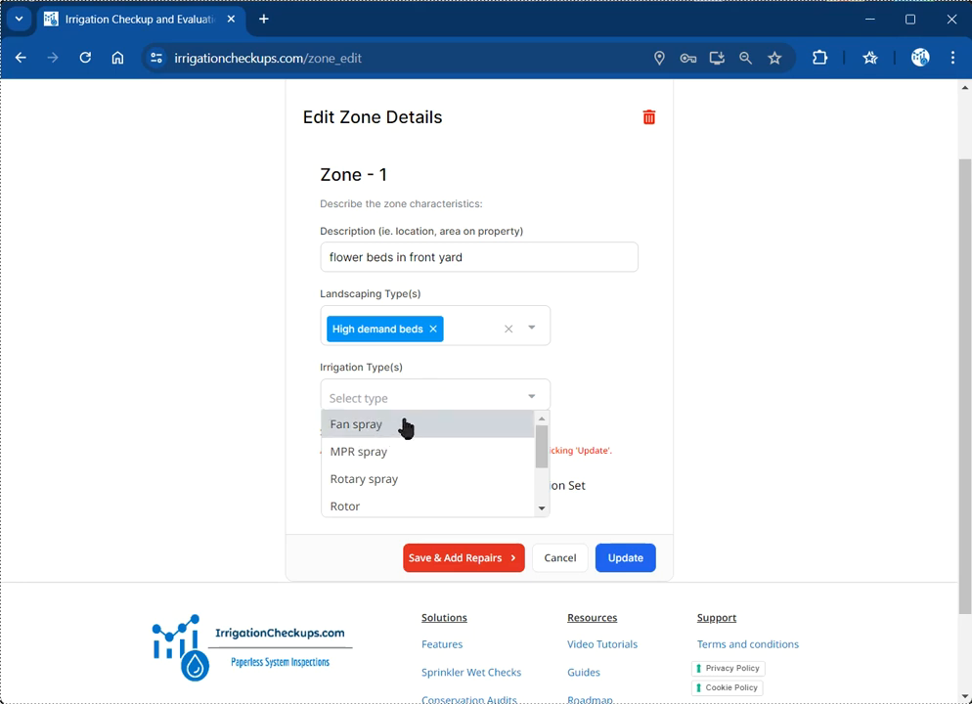
pyautogui.click(402, 425)
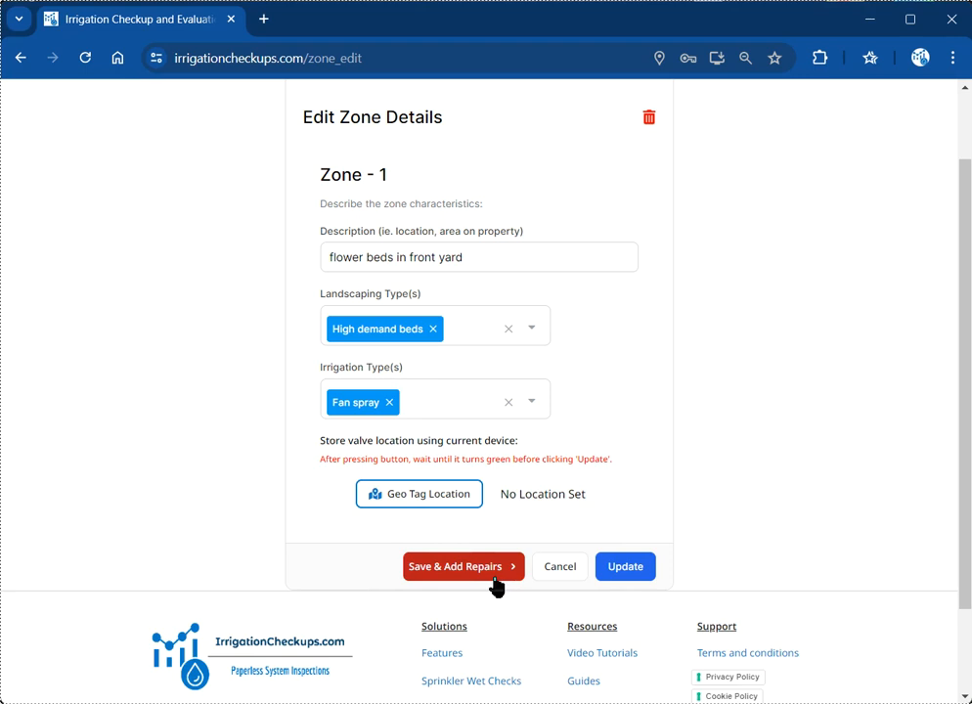
pyautogui.click(627, 577)
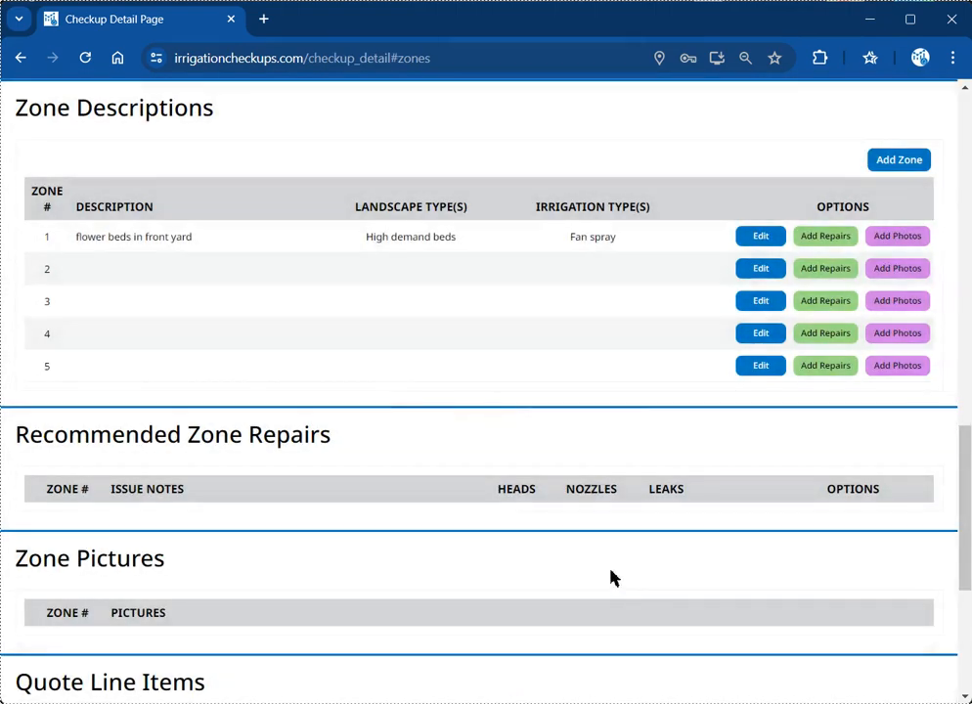
pyautogui.scroll(1, 488, 244)
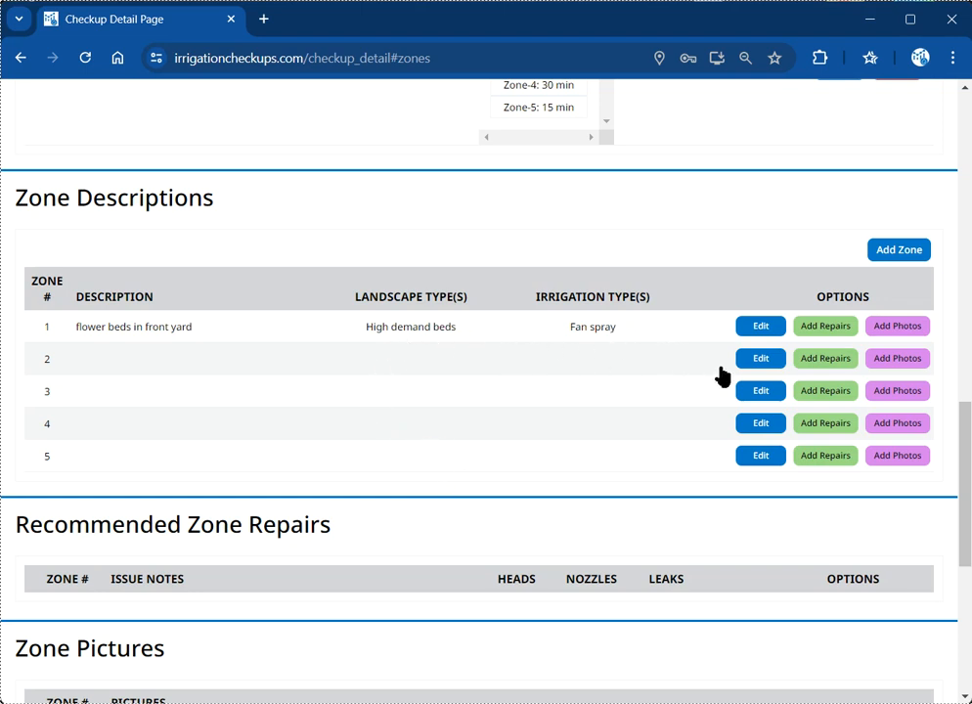
# Step: Save zone 2 as 'front grass along driveway', Full-sun turf, Fan spray, and continue to repairs
pyautogui.click(756, 364)
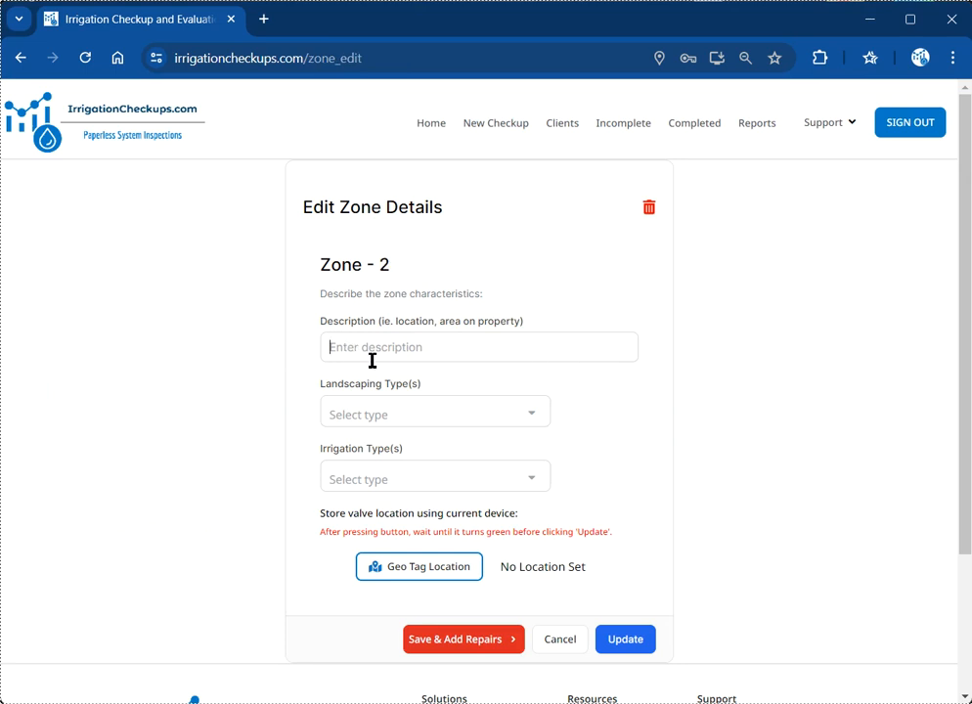
pyautogui.write('front grass along driveway')
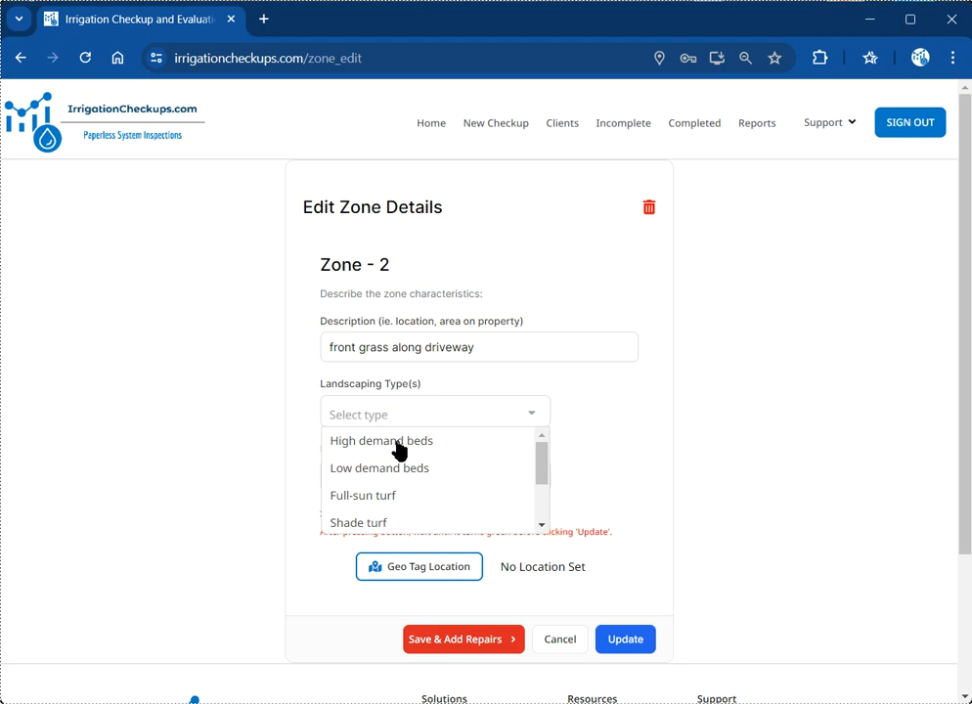
pyautogui.click(401, 496)
pyautogui.click(444, 496)
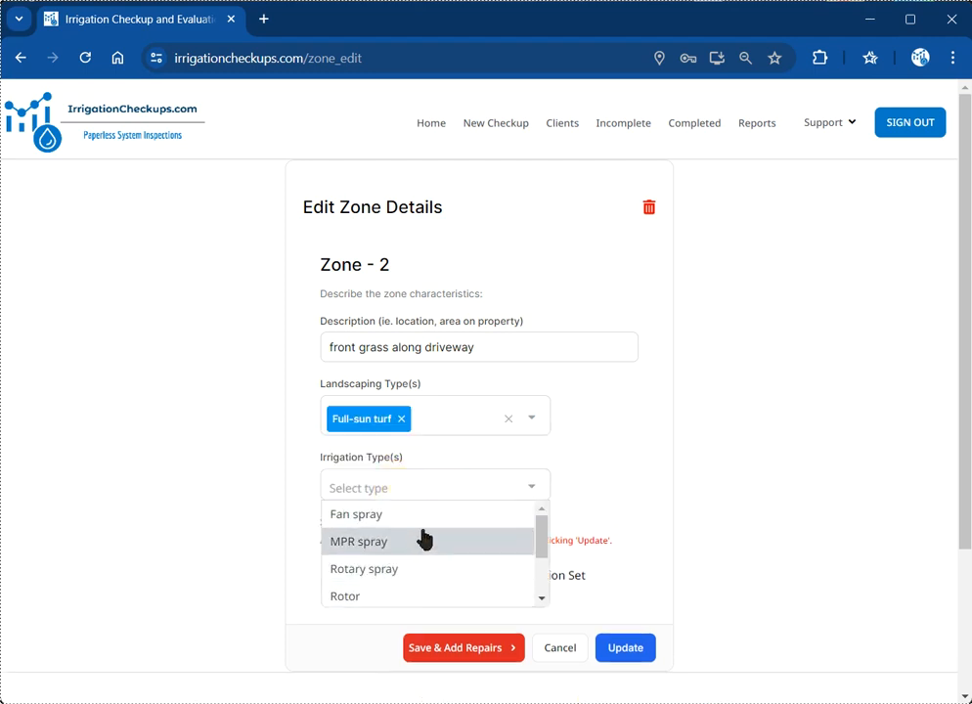
pyautogui.click(396, 518)
pyautogui.scroll(-1, 489, 602)
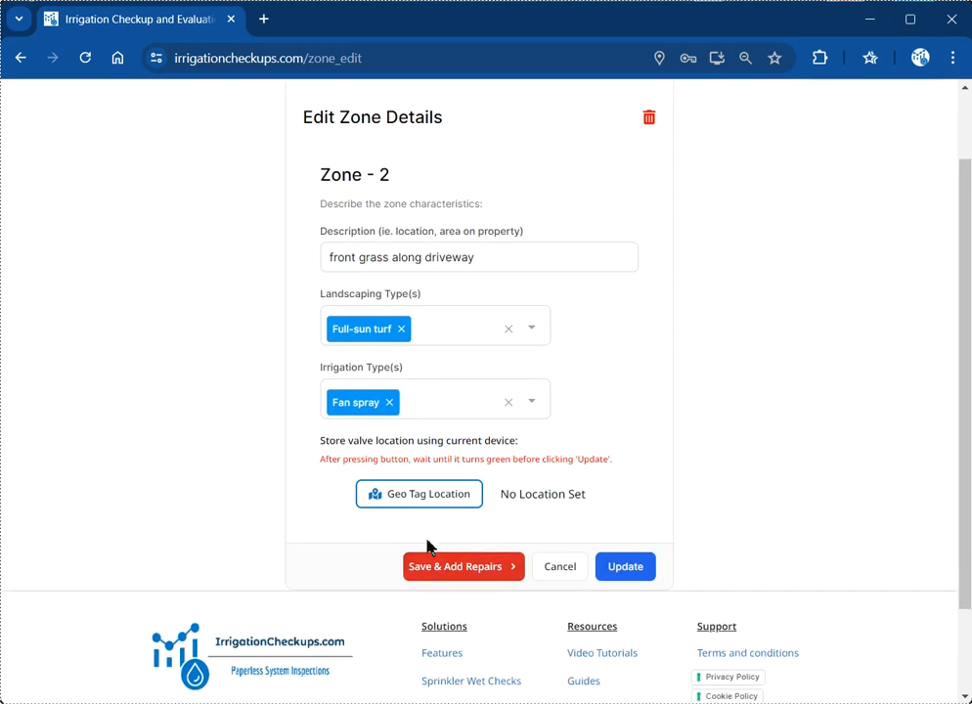
pyautogui.click(424, 582)
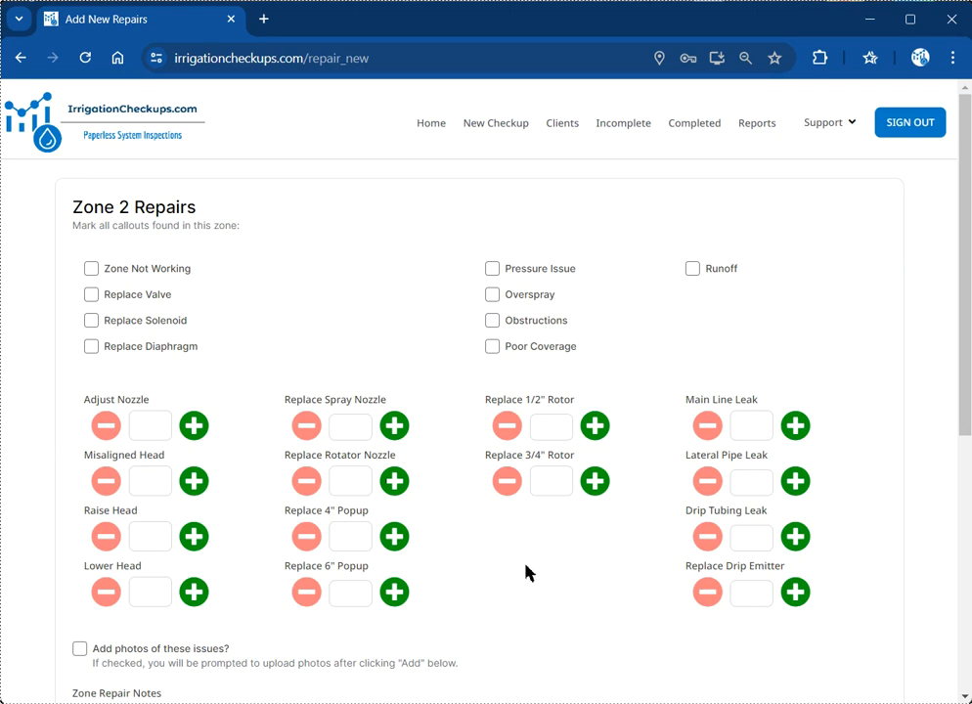
# Step: Count 2 Replace 4" Popup, 2 Replace Spray Nozzle and 1 Misaligned Head repairs
pyautogui.scroll(-1, 509, 560)
pyautogui.scroll(-3, 510, 561)
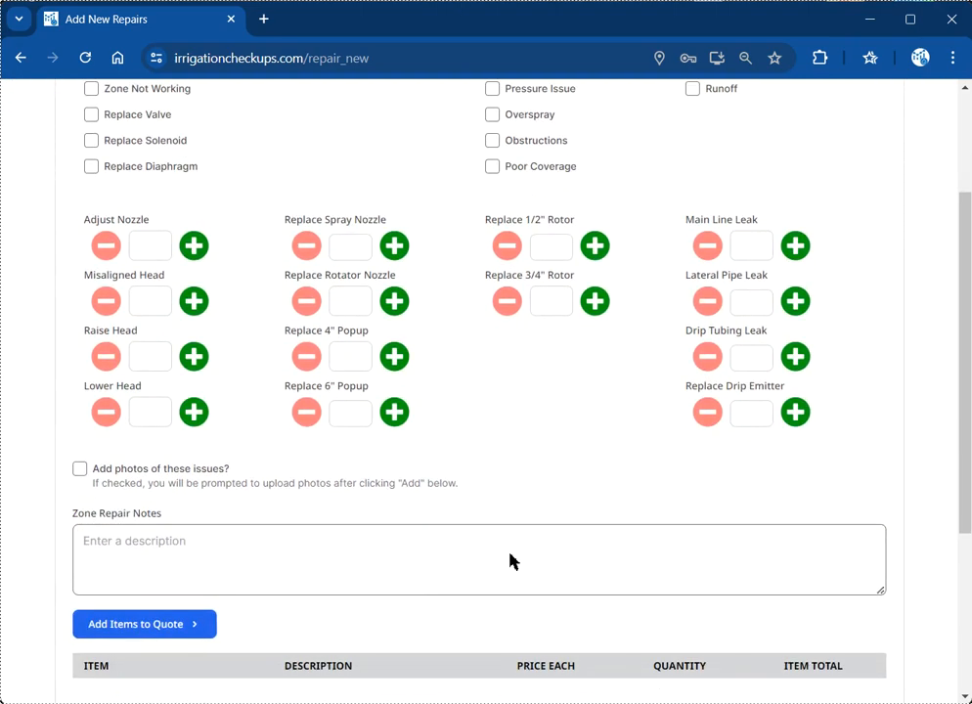
pyautogui.scroll(4, 511, 564)
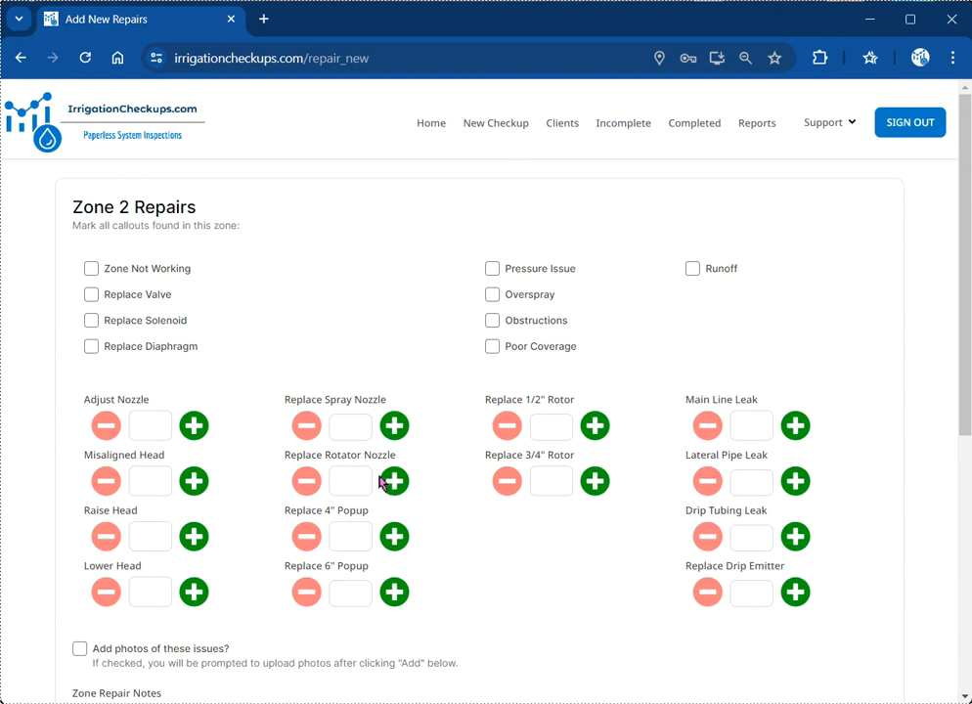
pyautogui.click(399, 540)
pyautogui.click(399, 540)
pyautogui.click(397, 426)
pyautogui.click(394, 431)
pyautogui.click(195, 482)
# Step: Leave photos off and write a zone repair note that heads were run over
pyautogui.scroll(-2, 237, 475)
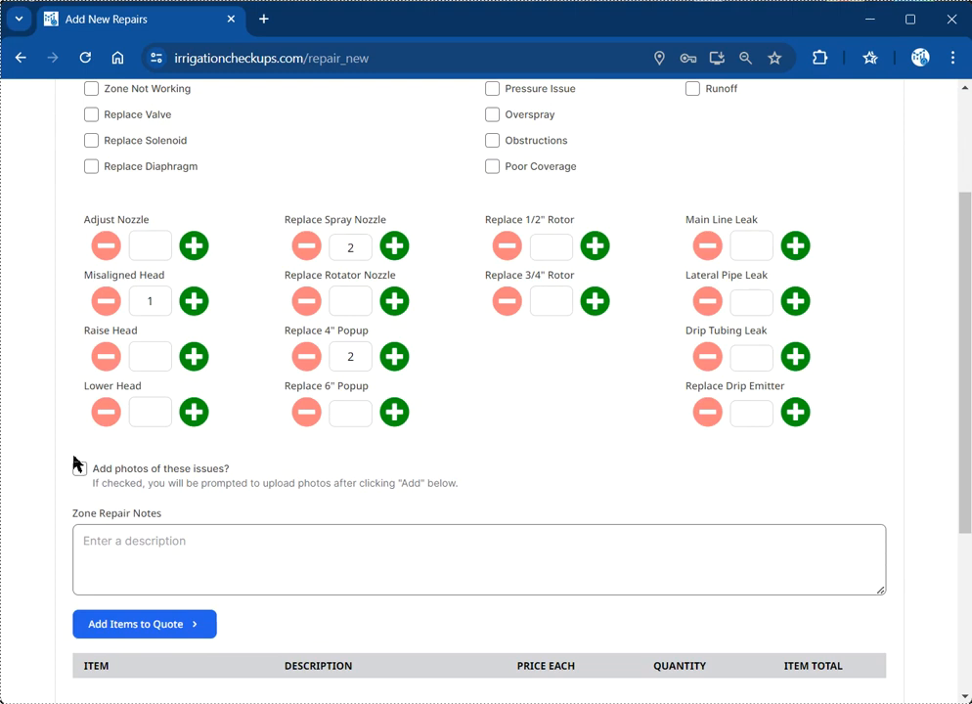
pyautogui.click(80, 471)
pyautogui.click(80, 471)
pyautogui.scroll(-1, 77, 490)
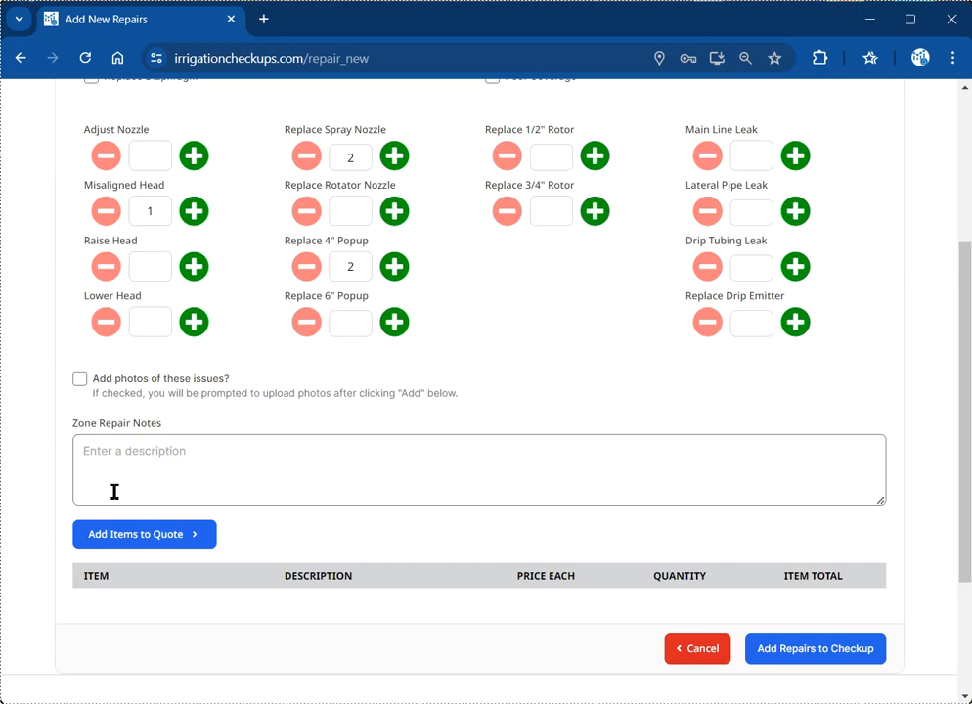
pyautogui.click(134, 472)
pyautogui.write('loo')
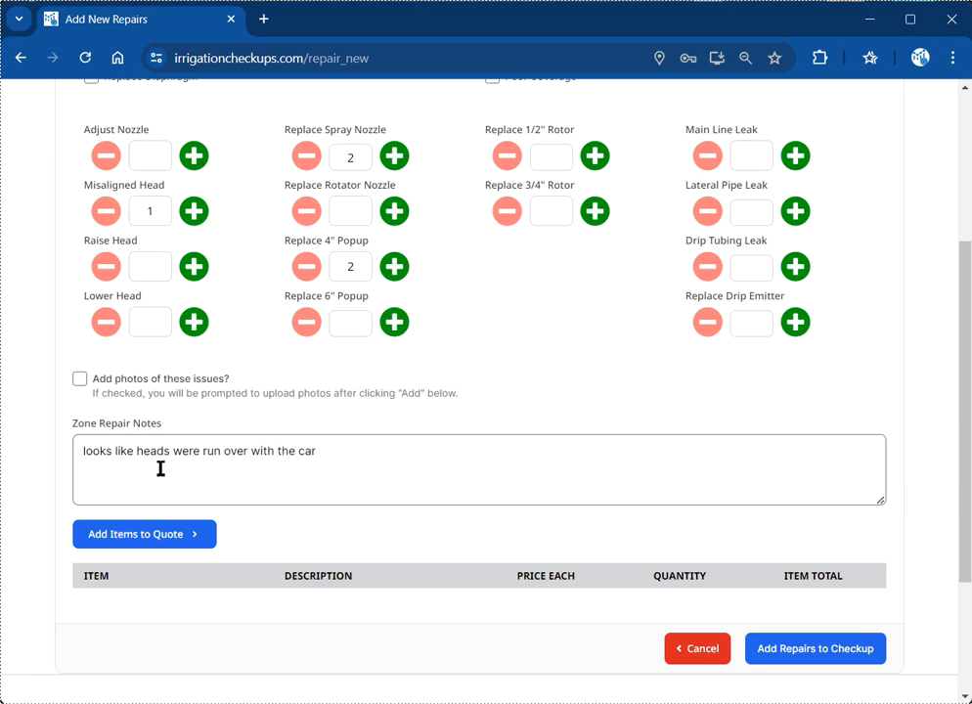
# Step: Add the 4" Popup Spray Head and MP3000 Nozzle items to the quote
pyautogui.click(119, 537)
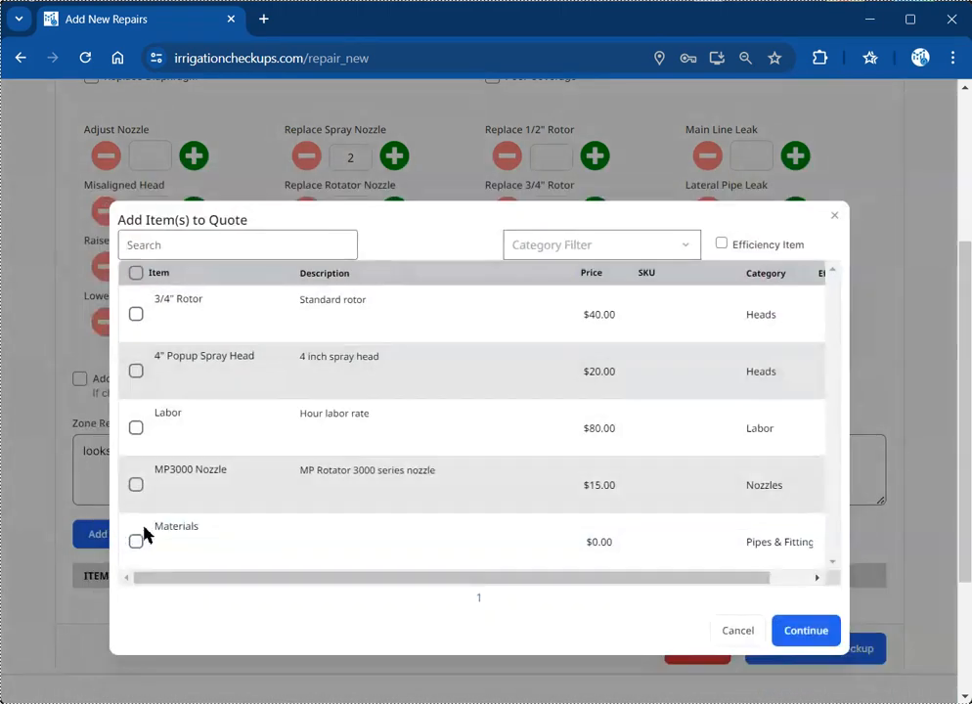
pyautogui.click(136, 372)
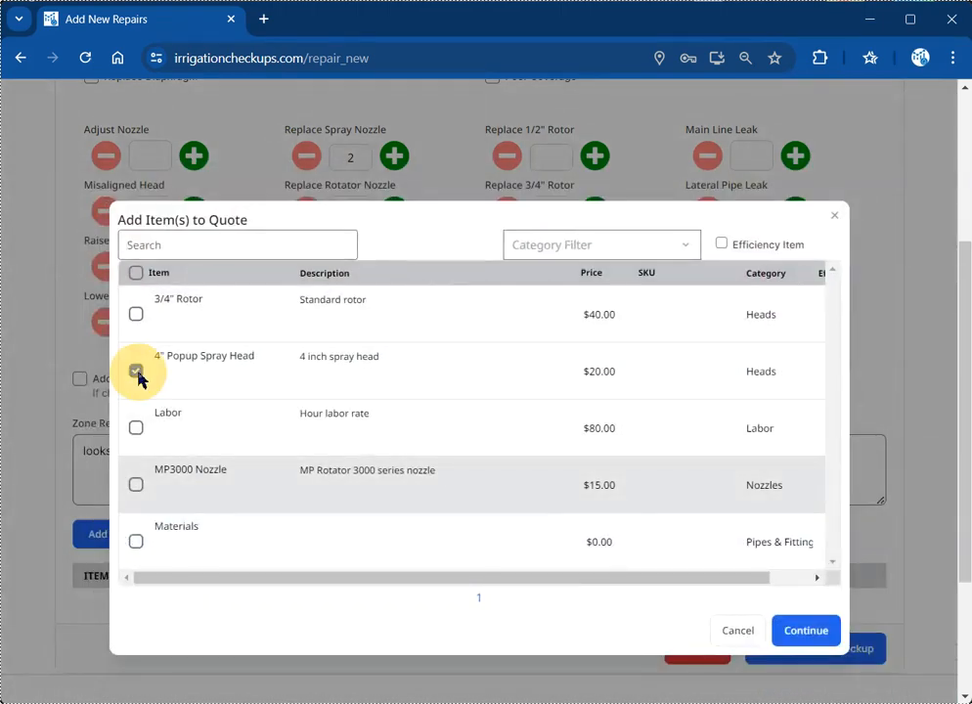
pyautogui.click(136, 486)
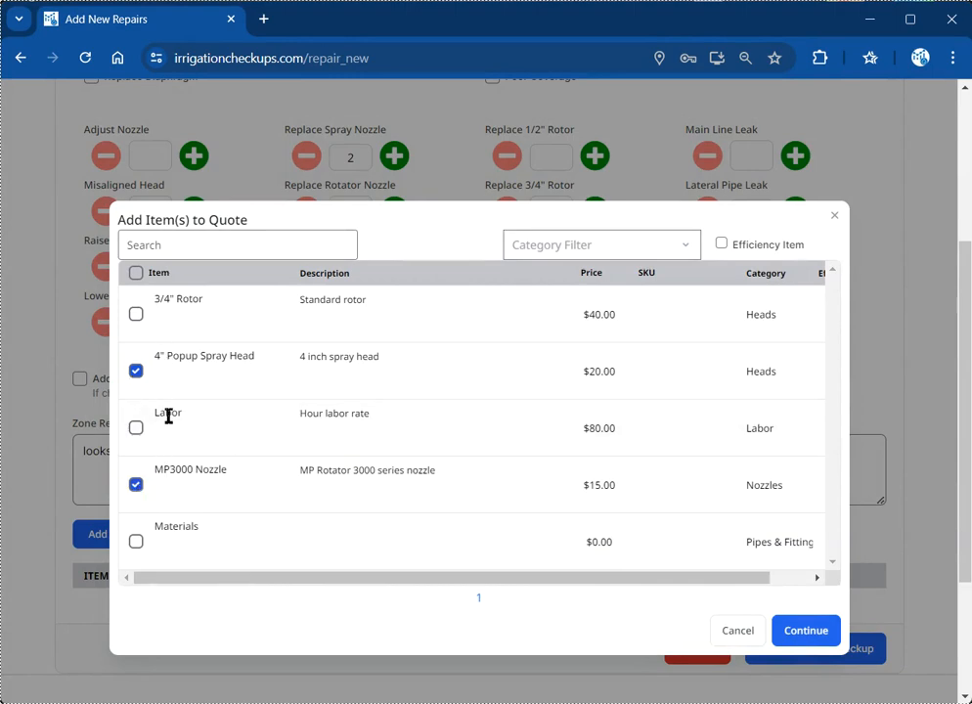
pyautogui.click(807, 641)
# Step: Set both item quantities to 2 and add the repairs to the checkup
pyautogui.scroll(-2, 650, 515)
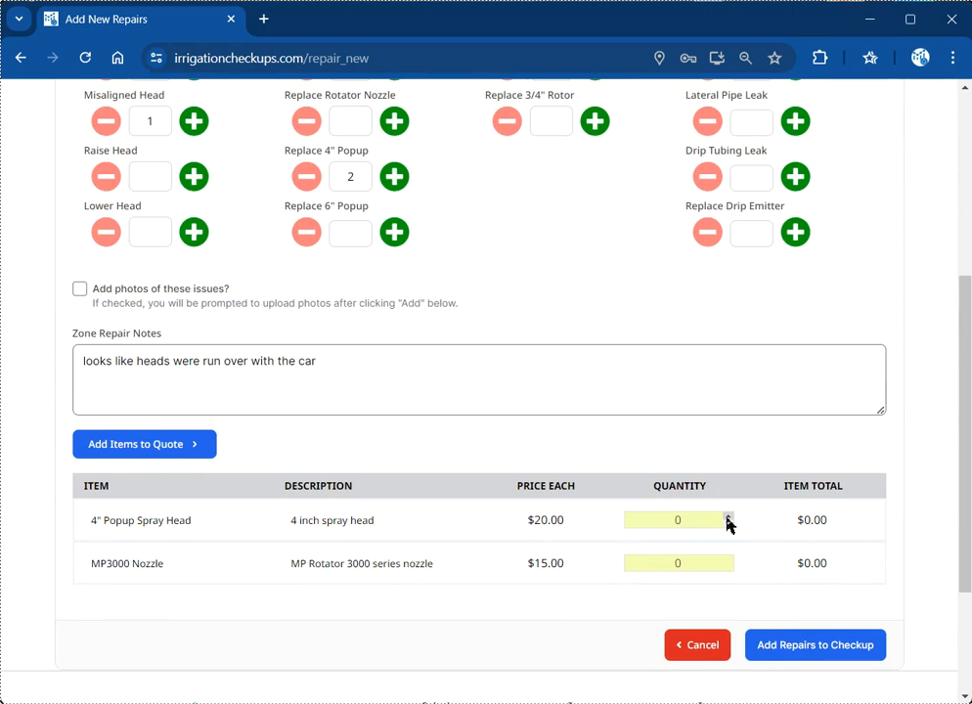
pyautogui.click(727, 521)
pyautogui.click(727, 522)
pyautogui.click(728, 559)
pyautogui.click(728, 560)
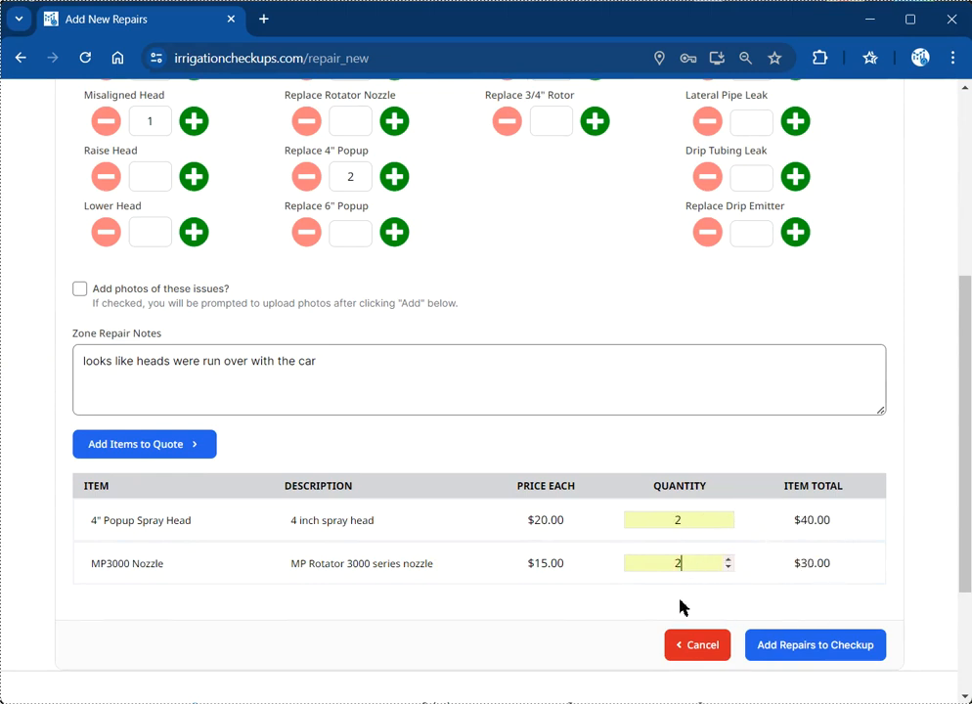
pyautogui.click(848, 663)
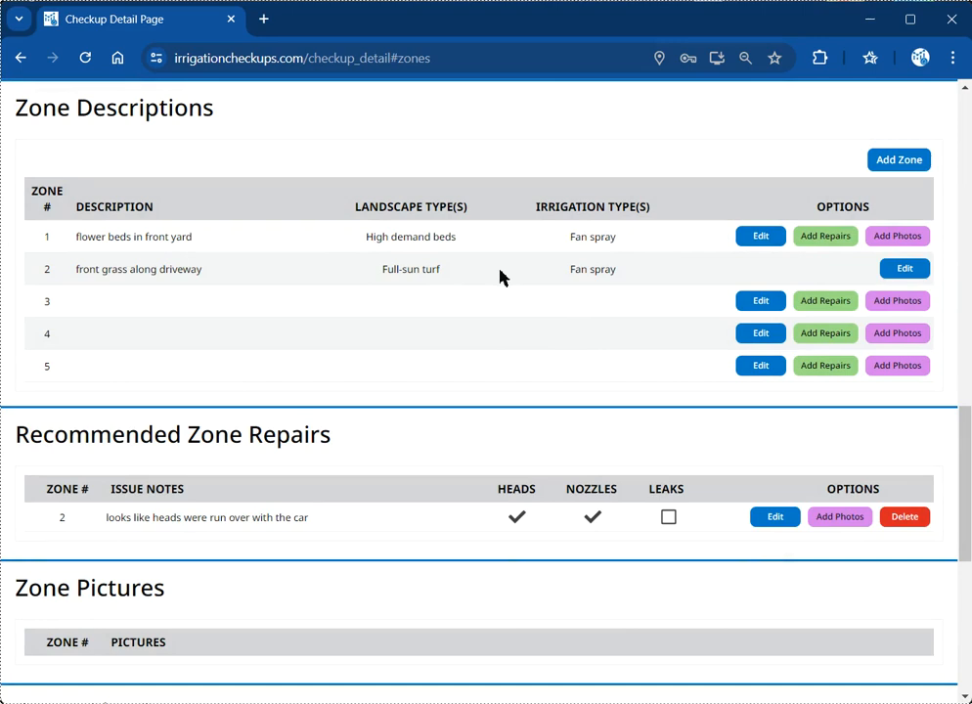
pyautogui.scroll(1, 555, 284)
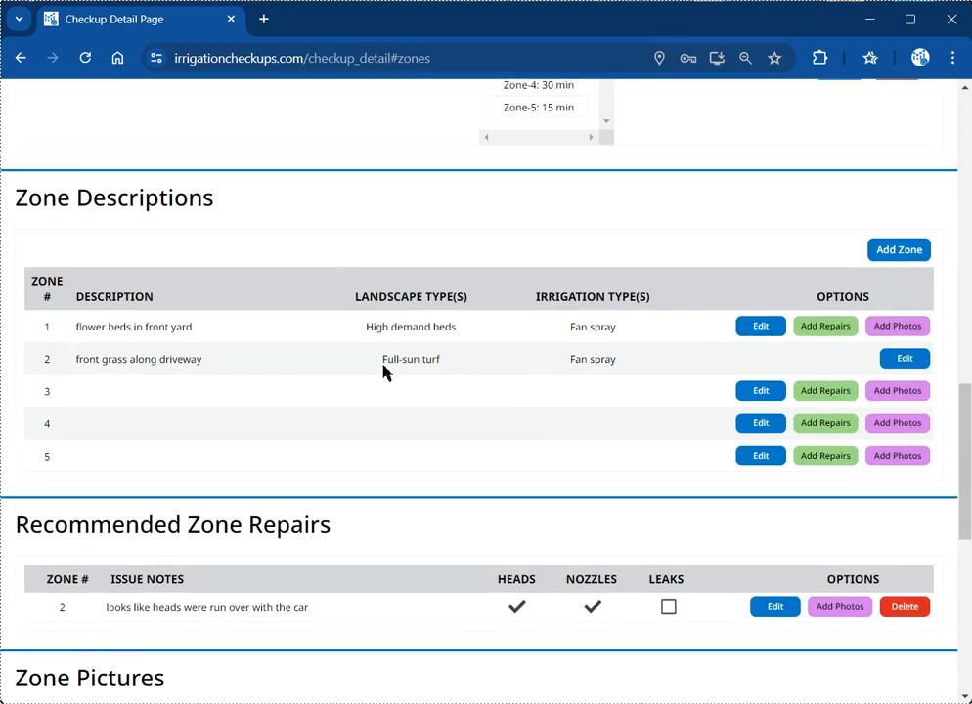
pyautogui.scroll(-3, 470, 373)
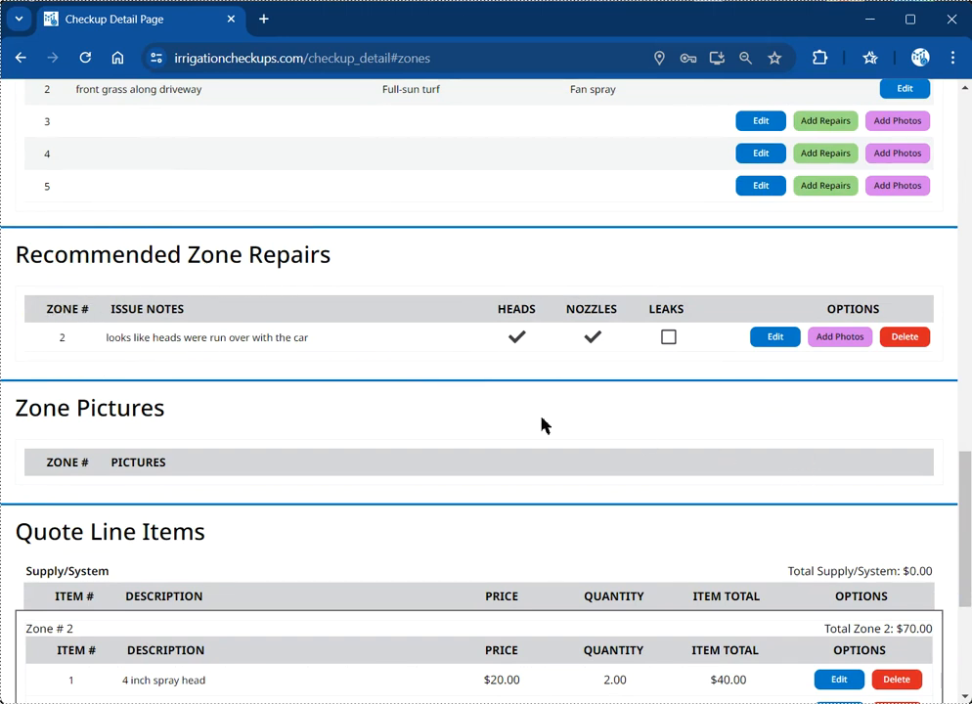
pyautogui.scroll(-1, 211, 274)
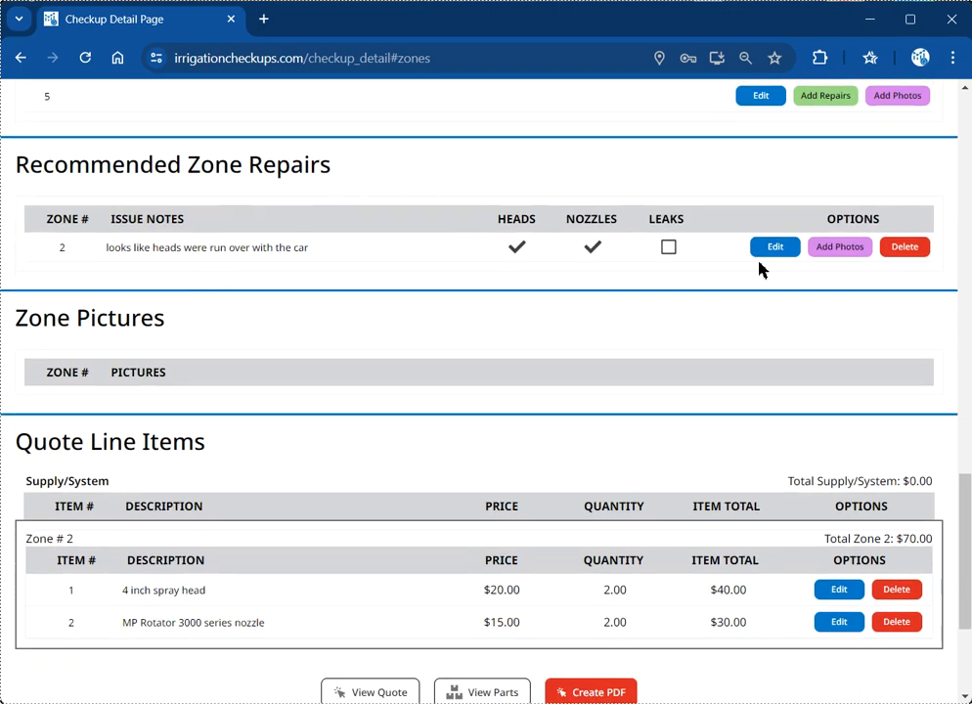
pyautogui.scroll(-2, 162, 427)
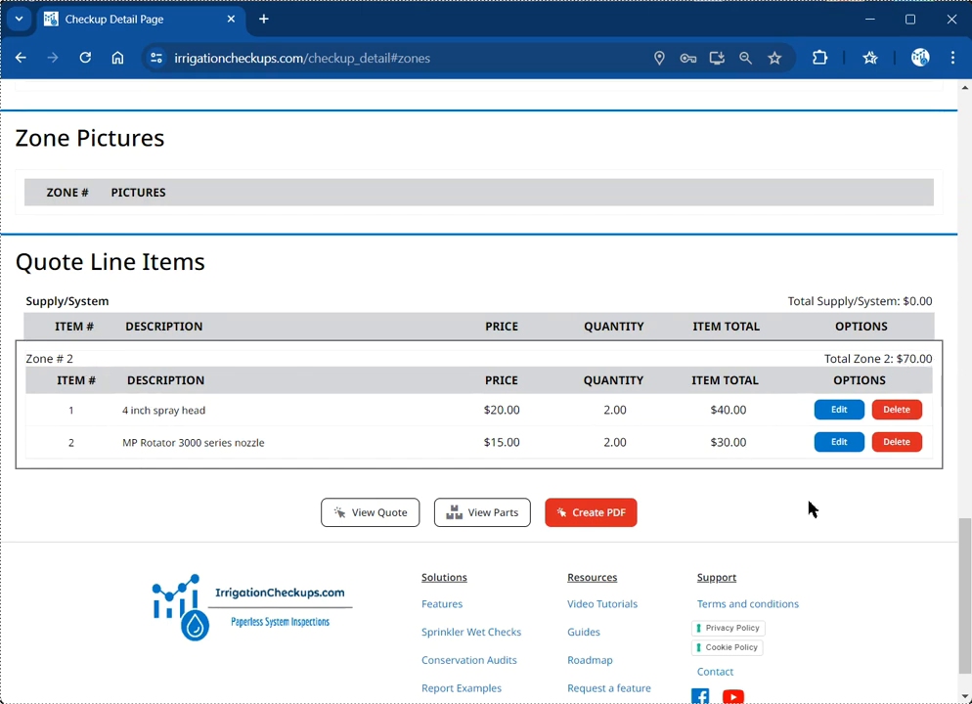
pyautogui.scroll(15, 810, 507)
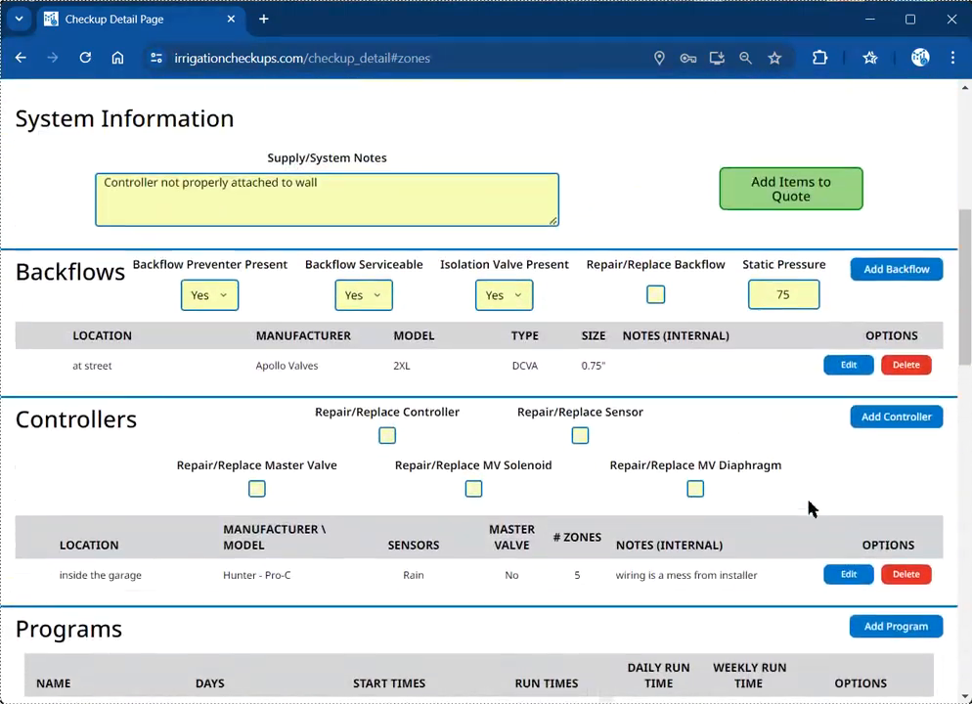
pyautogui.scroll(5, 810, 507)
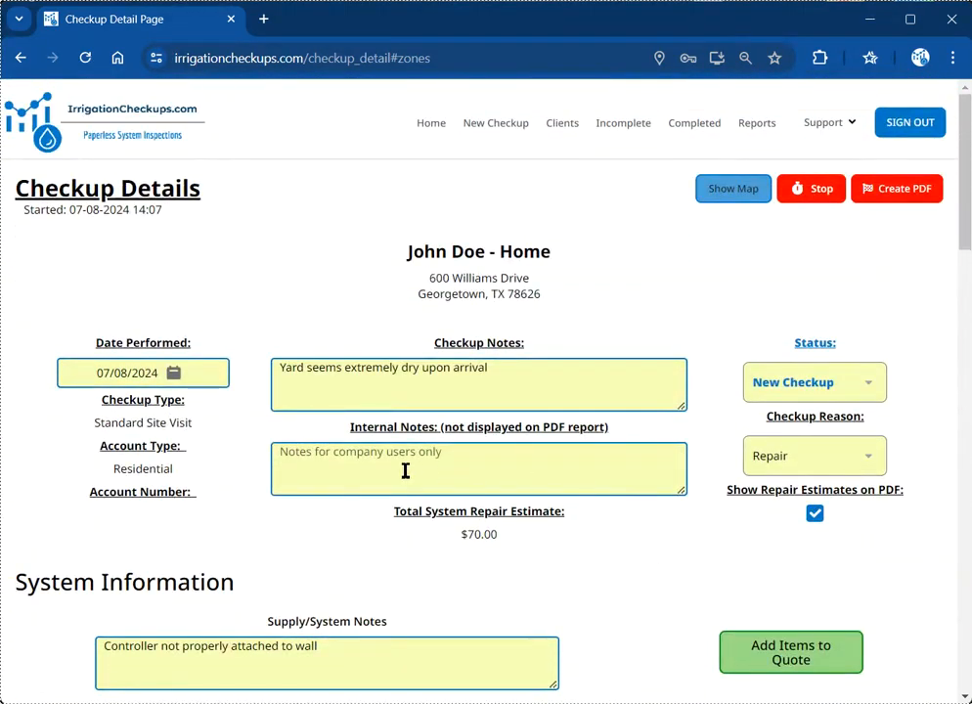
pyautogui.scroll(-1, 406, 527)
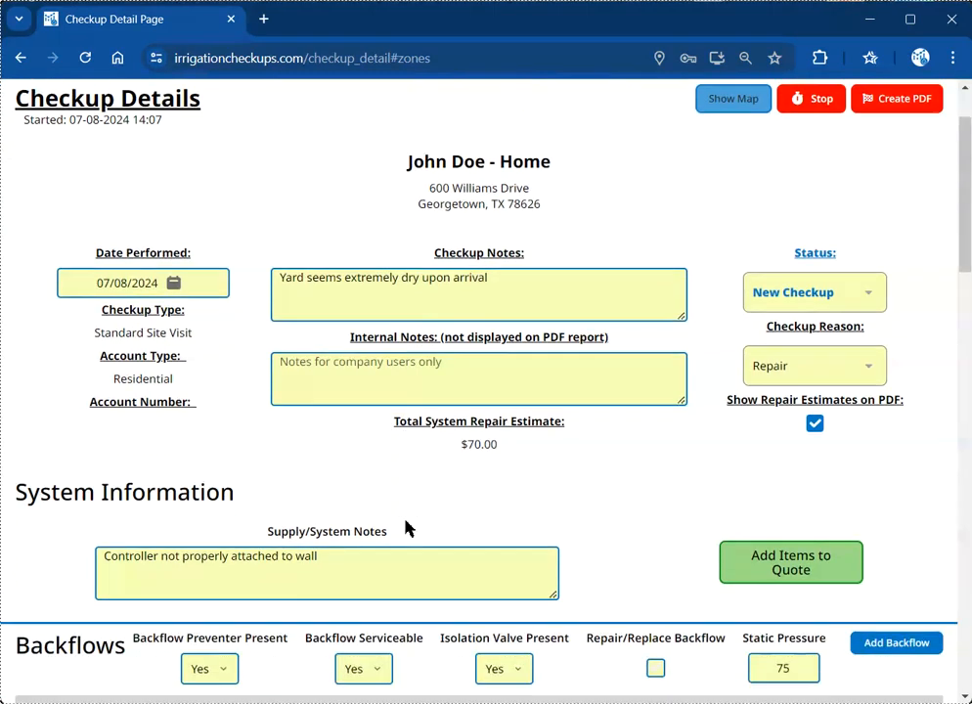
pyautogui.scroll(1, 400, 452)
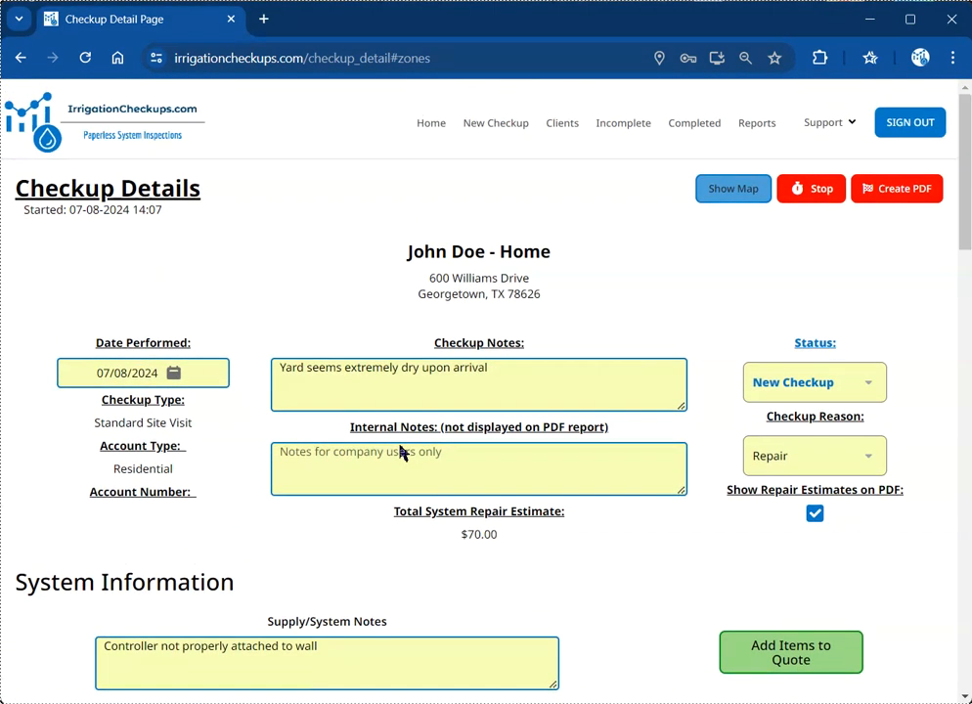
pyautogui.scroll(-9, 404, 471)
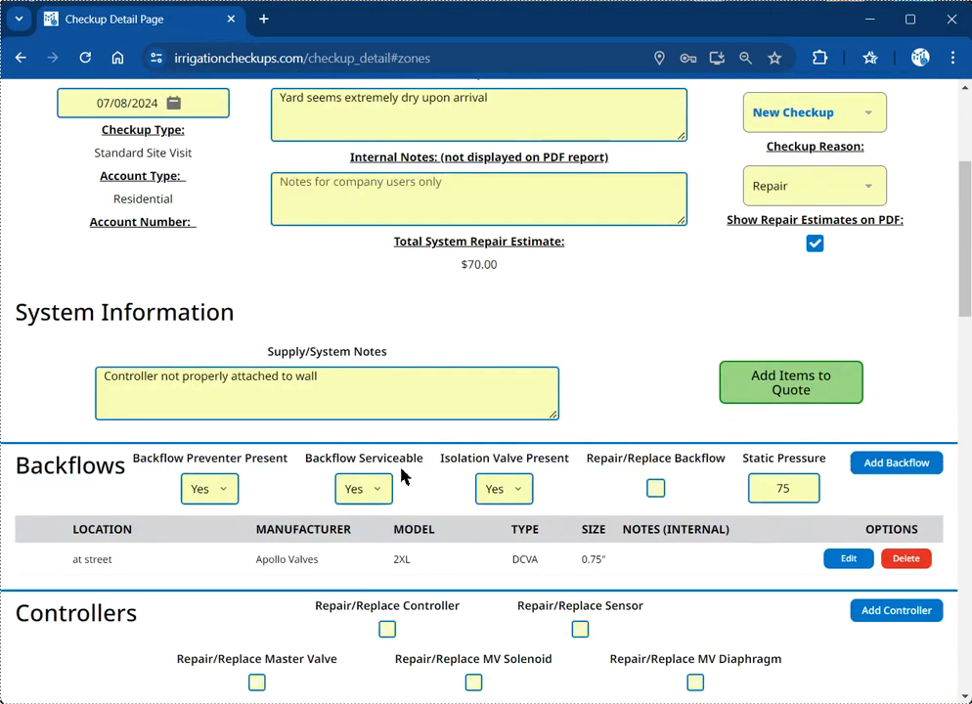
pyautogui.scroll(-10, 403, 474)
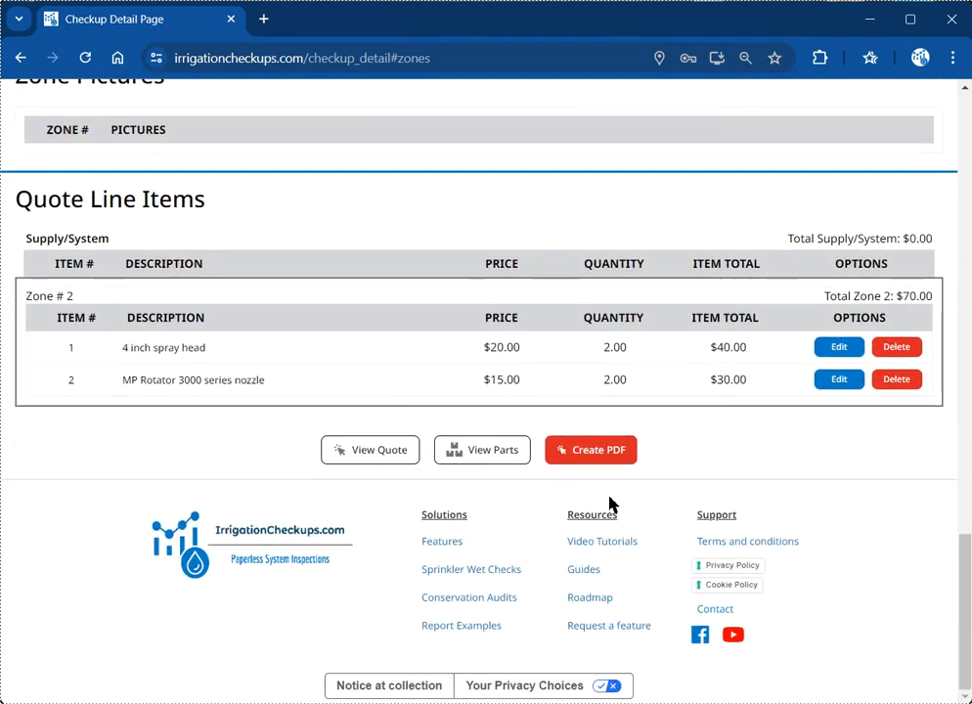
pyautogui.scroll(2, 565, 507)
pyautogui.scroll(-1, 577, 528)
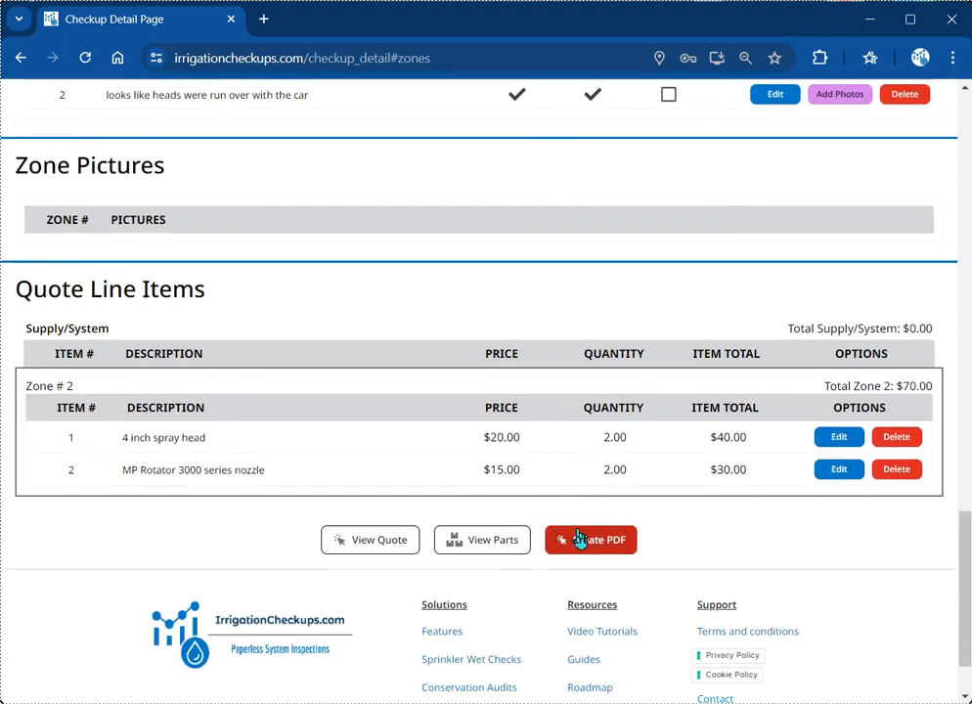
pyautogui.scroll(3, 666, 559)
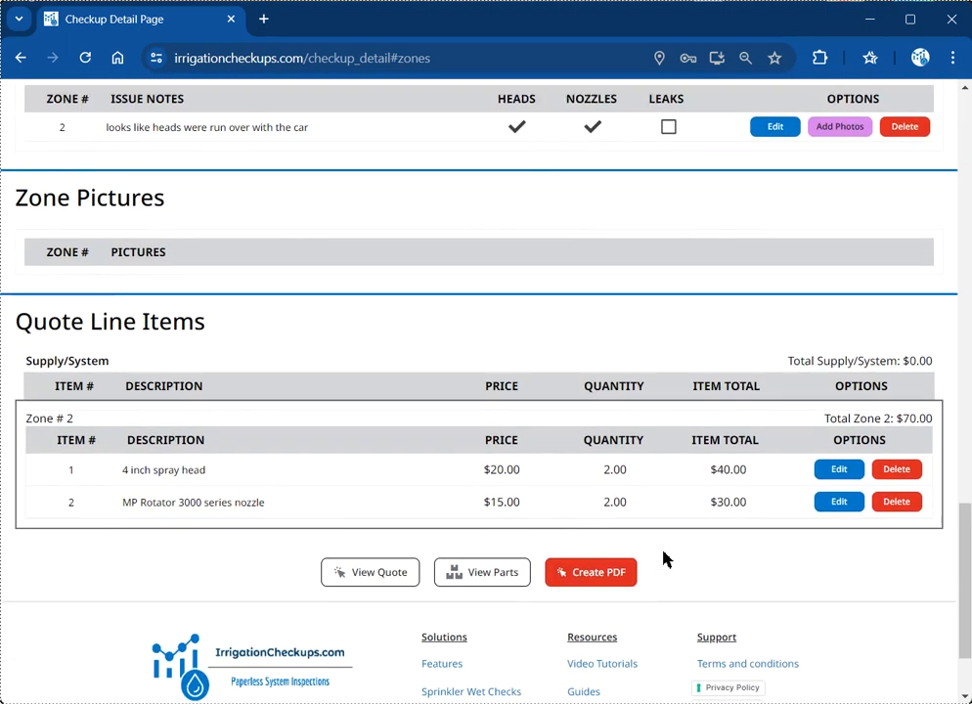
pyautogui.scroll(1, 666, 563)
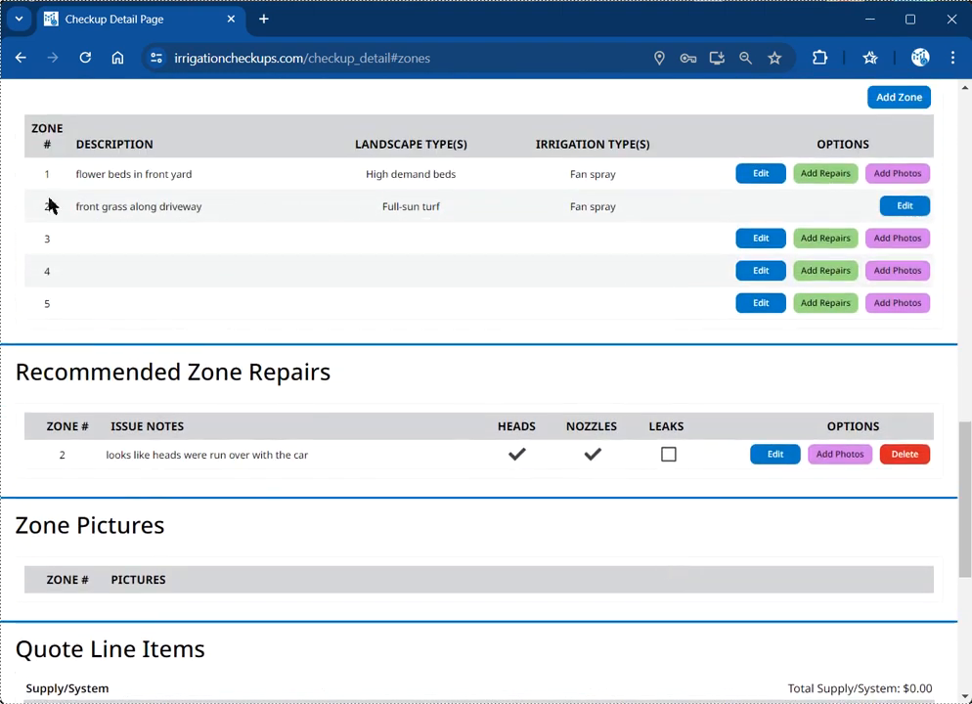
pyautogui.scroll(10, 404, 305)
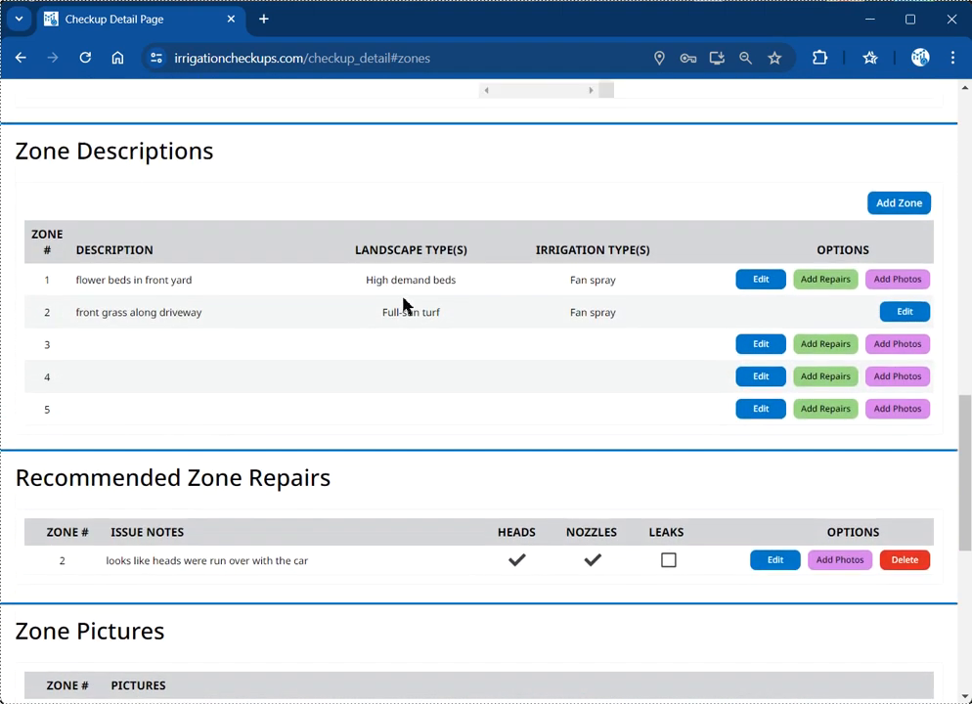
pyautogui.scroll(3, 406, 301)
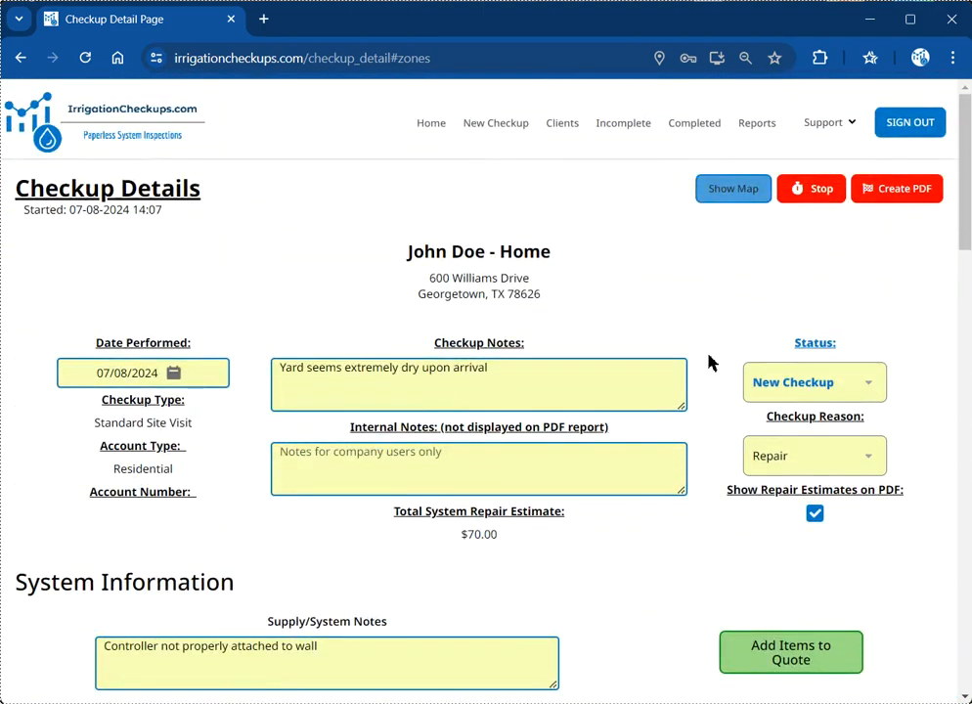
pyautogui.click(819, 189)
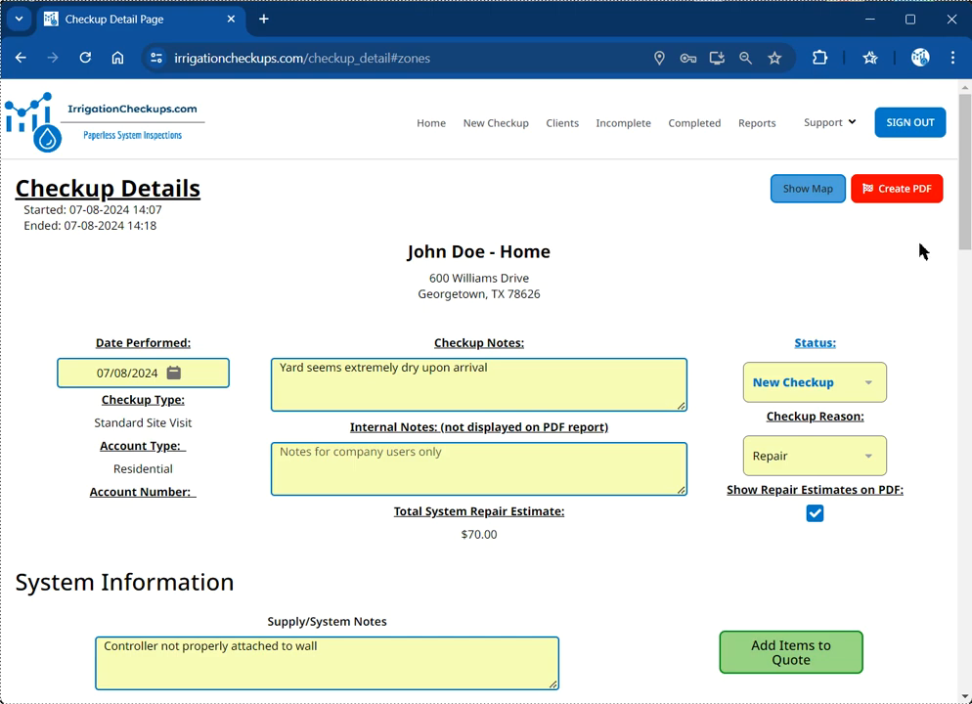
# Step: Create the checkup PDF and scroll through it, including the $70.00 quote and signature box
pyautogui.click(913, 192)
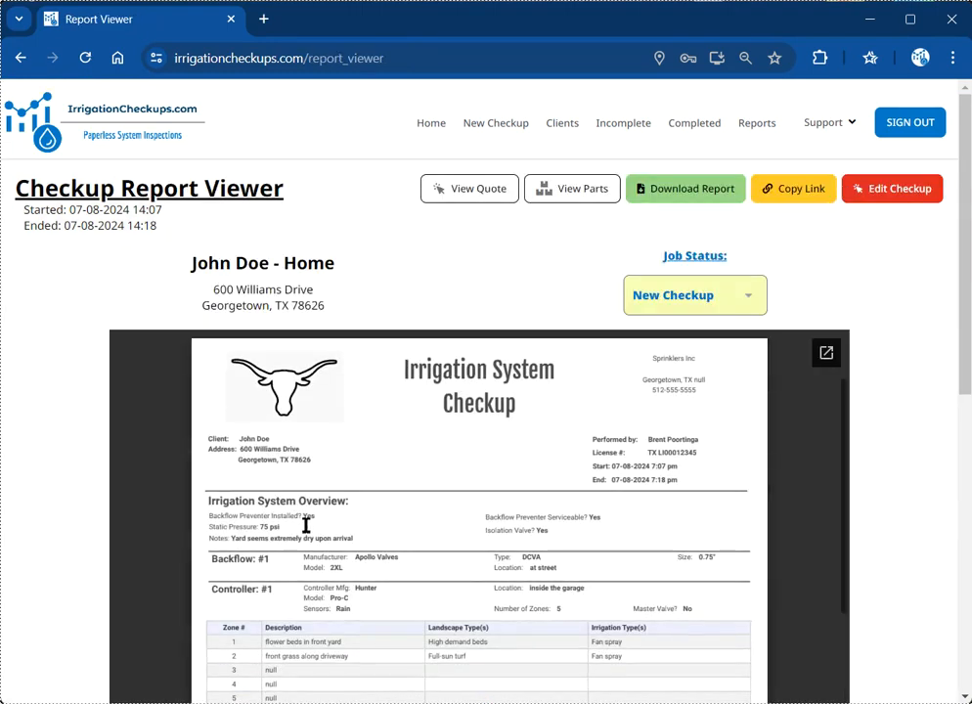
pyautogui.scroll(-1, 168, 418)
pyautogui.scroll(-2, 148, 454)
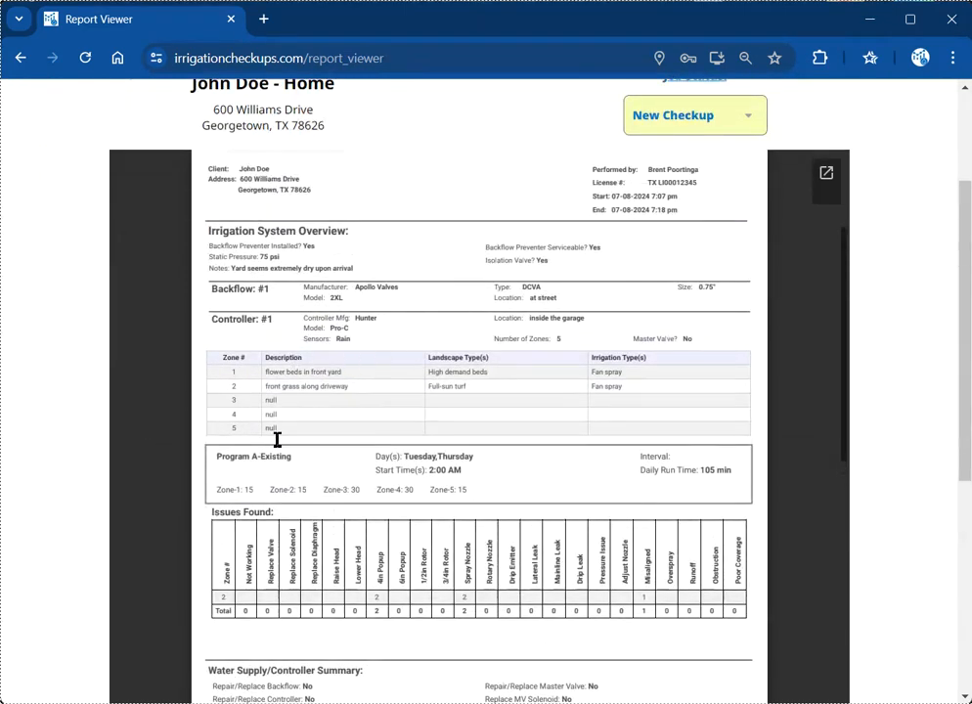
pyautogui.scroll(-1, 513, 474)
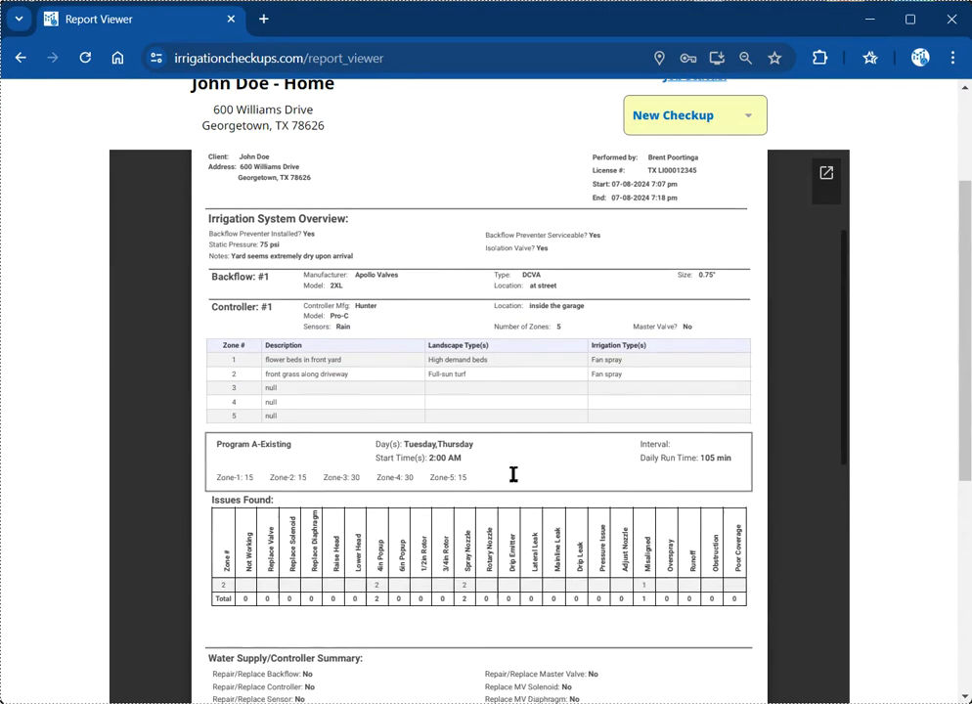
pyautogui.scroll(-1, 513, 474)
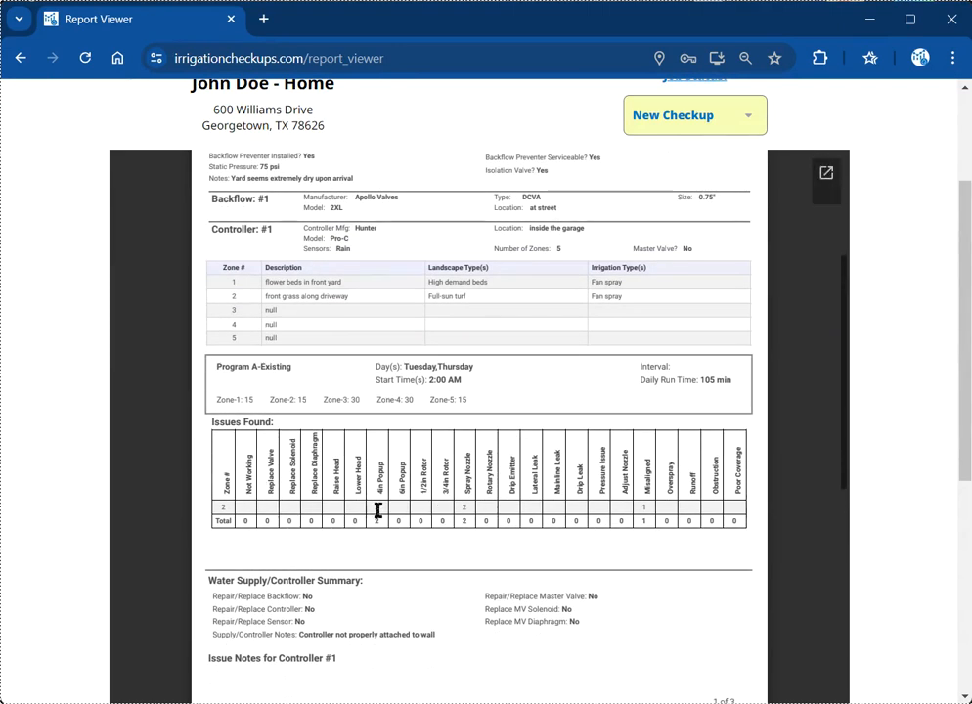
pyautogui.scroll(-3, 295, 453)
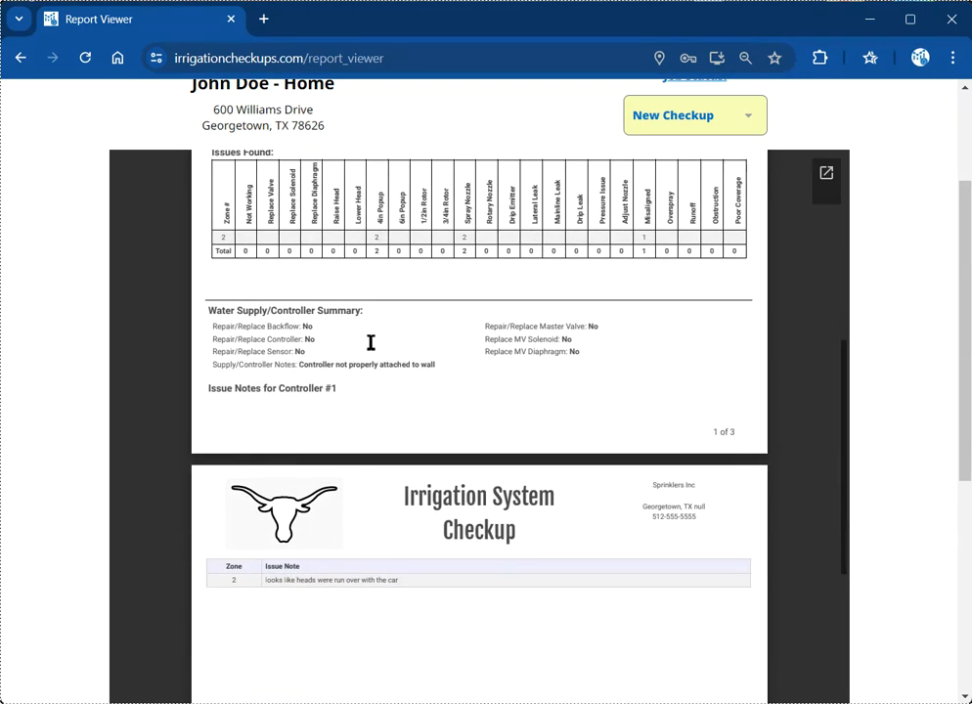
pyautogui.scroll(-2, 418, 429)
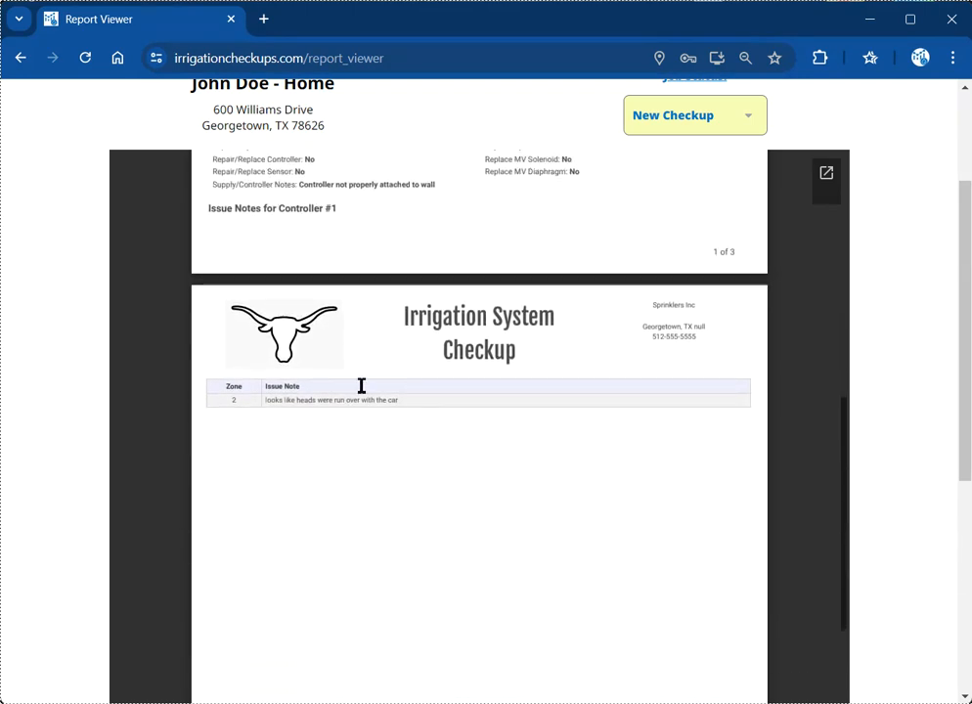
pyautogui.scroll(-8, 359, 387)
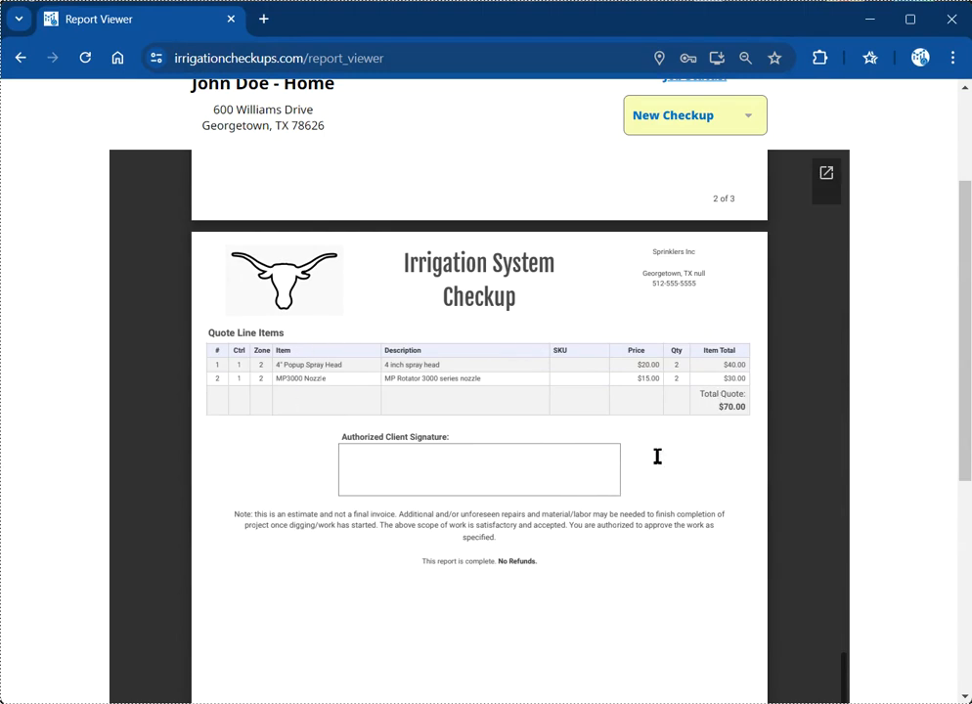
pyautogui.scroll(-1, 623, 431)
pyautogui.scroll(10, 616, 438)
pyautogui.scroll(5, 616, 454)
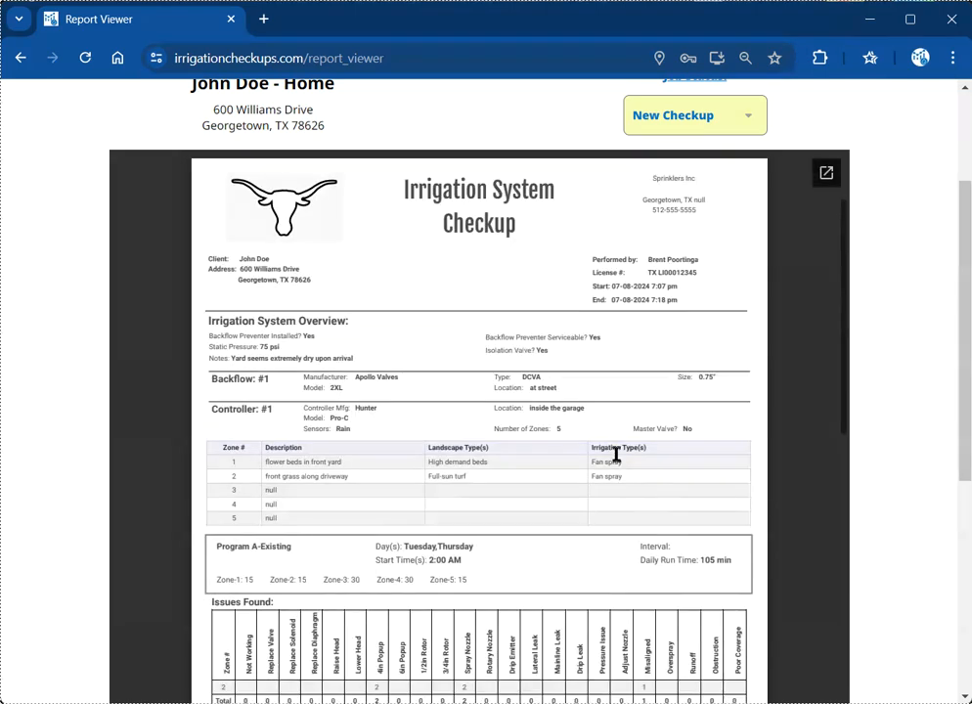
pyautogui.scroll(3, 937, 390)
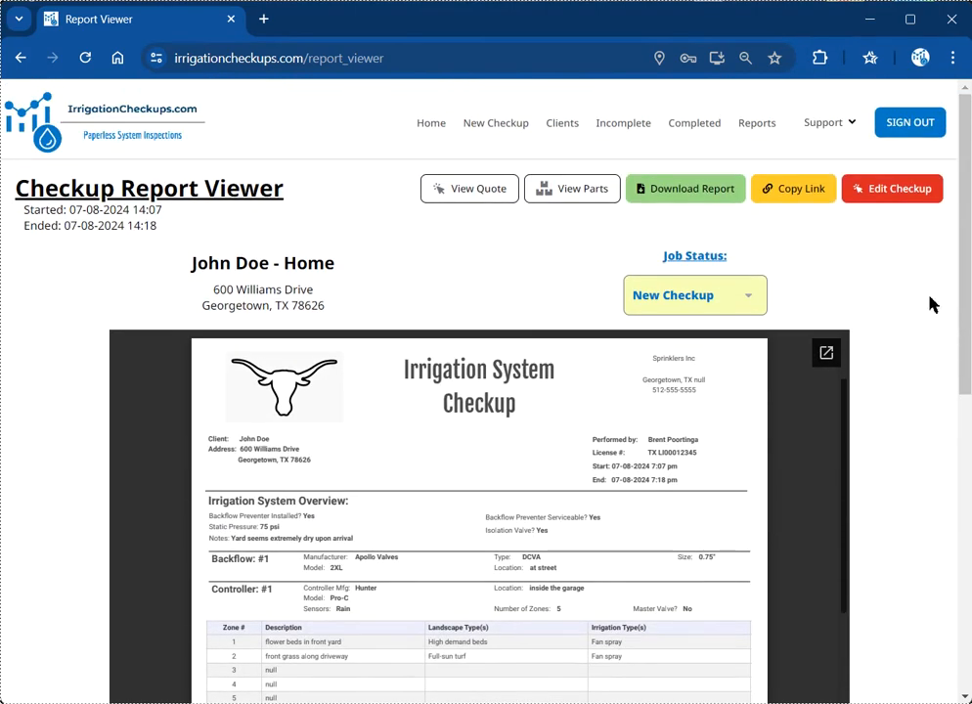
# Step: Change the checkup's job status from New Checkup to Incomplete - Quote Sent to Customer
pyautogui.click(728, 297)
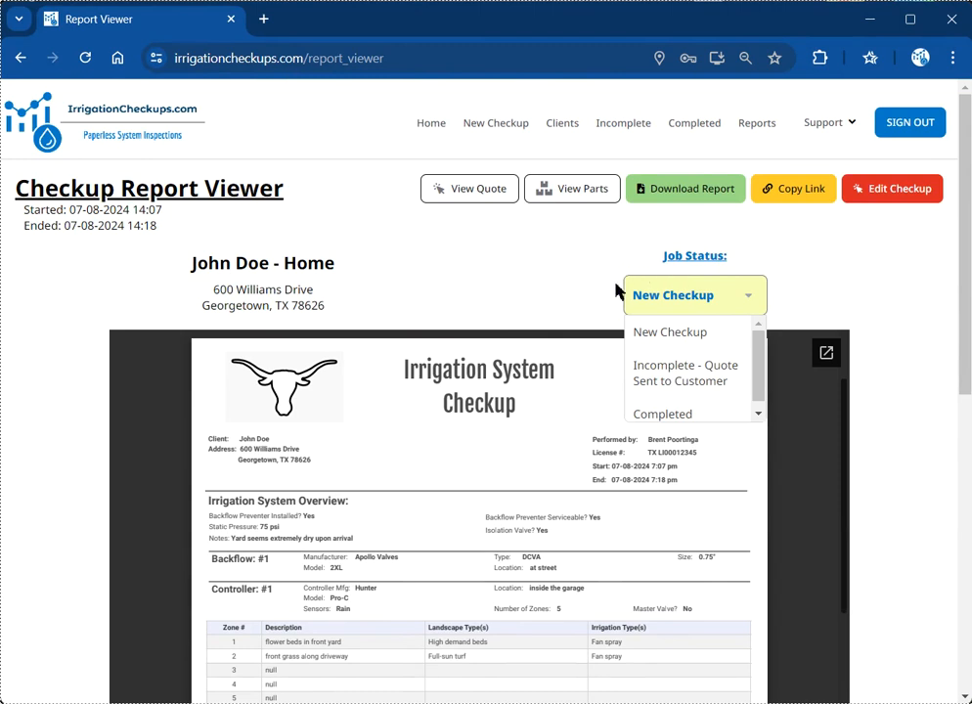
pyautogui.click(575, 278)
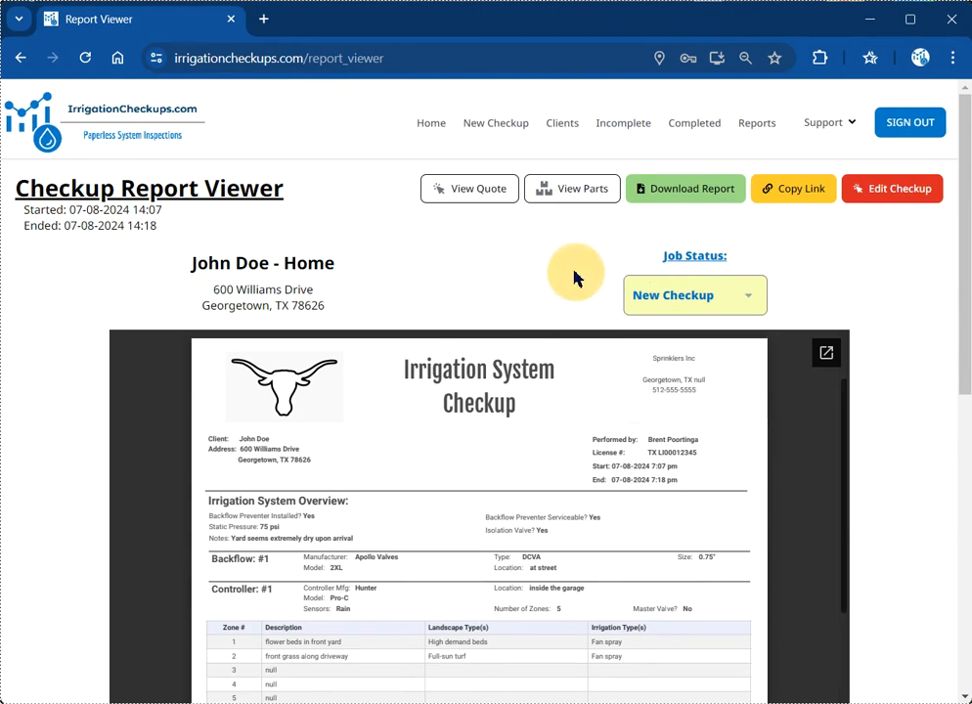
pyautogui.click(782, 198)
pyautogui.click(693, 301)
pyautogui.click(712, 383)
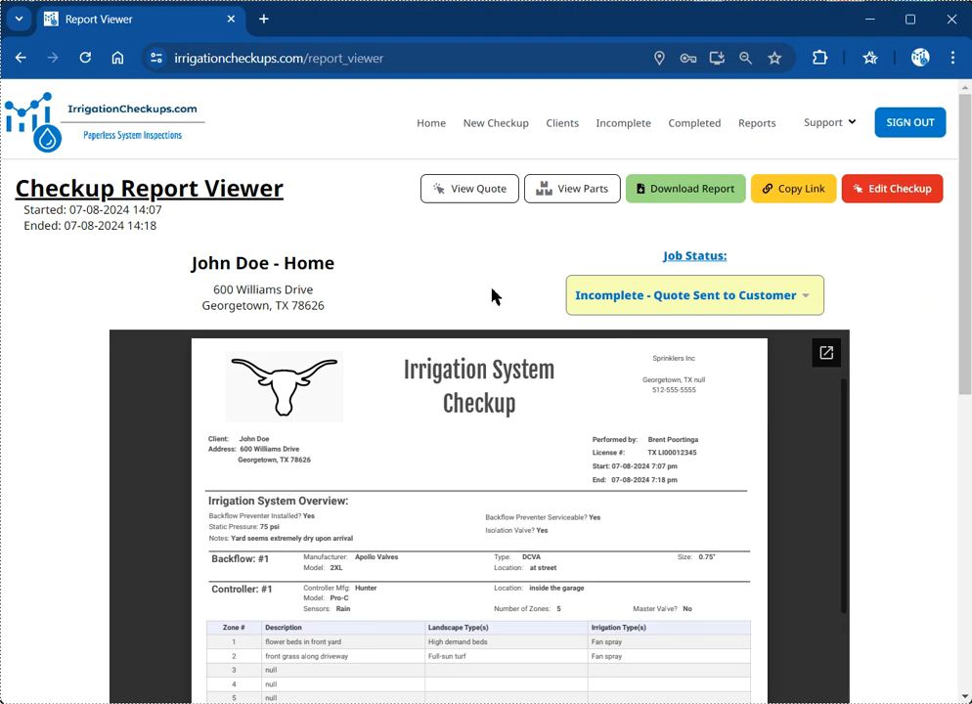
pyautogui.scroll(-5, 443, 250)
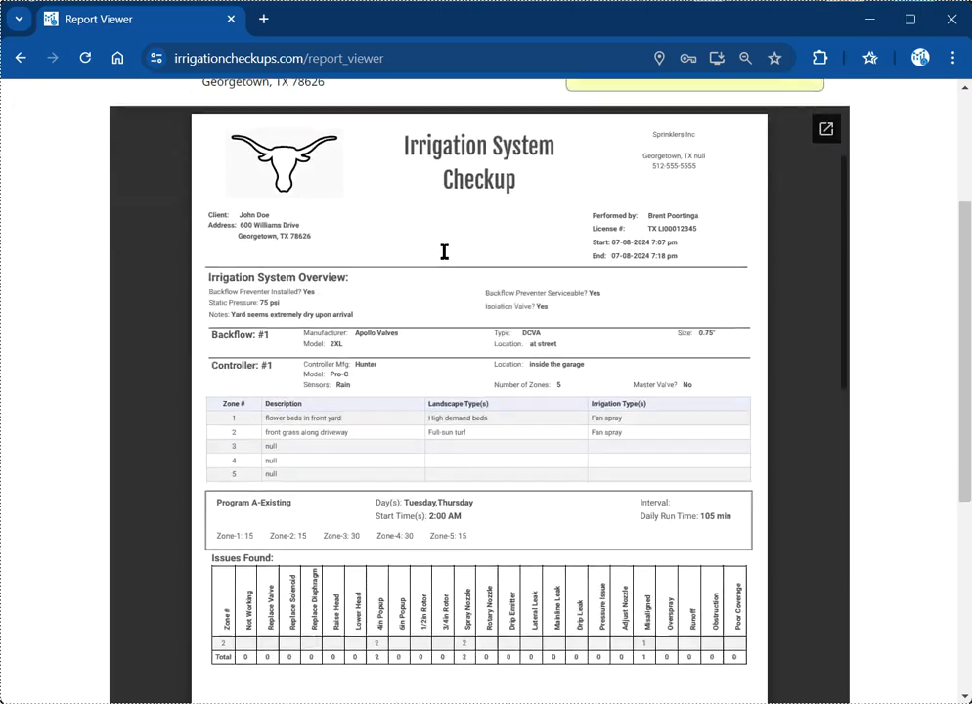
pyautogui.scroll(5, 443, 250)
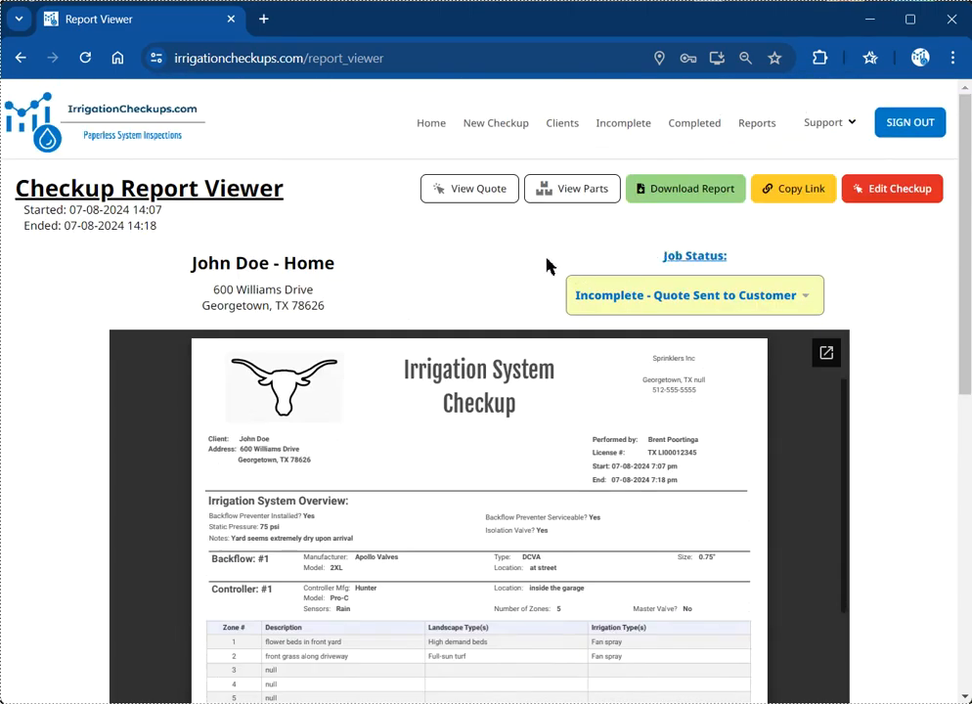
pyautogui.click(557, 190)
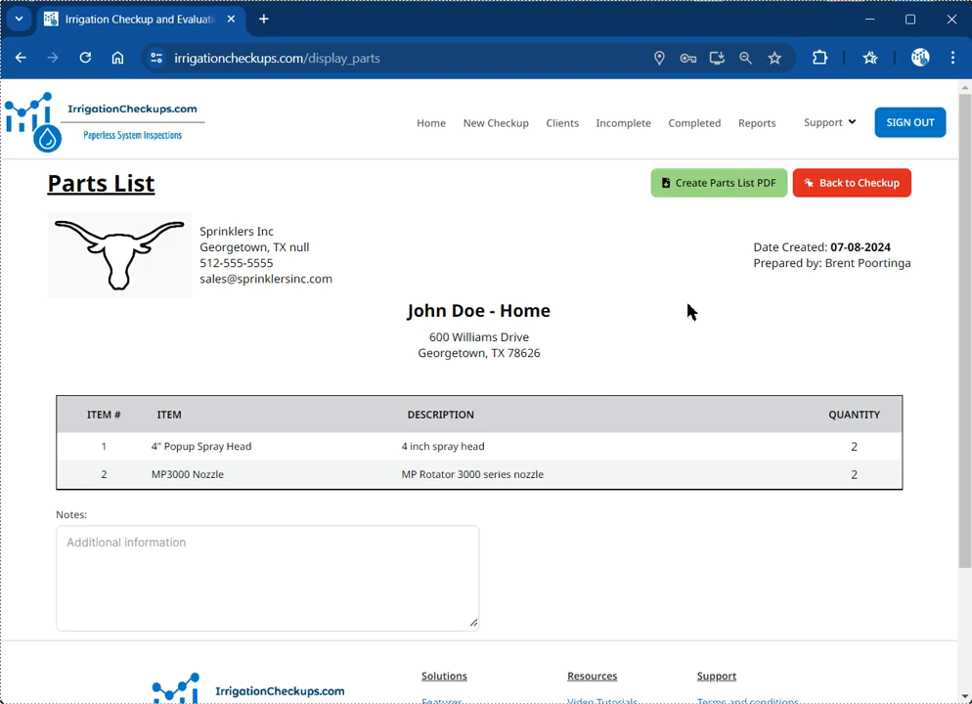
pyautogui.click(876, 185)
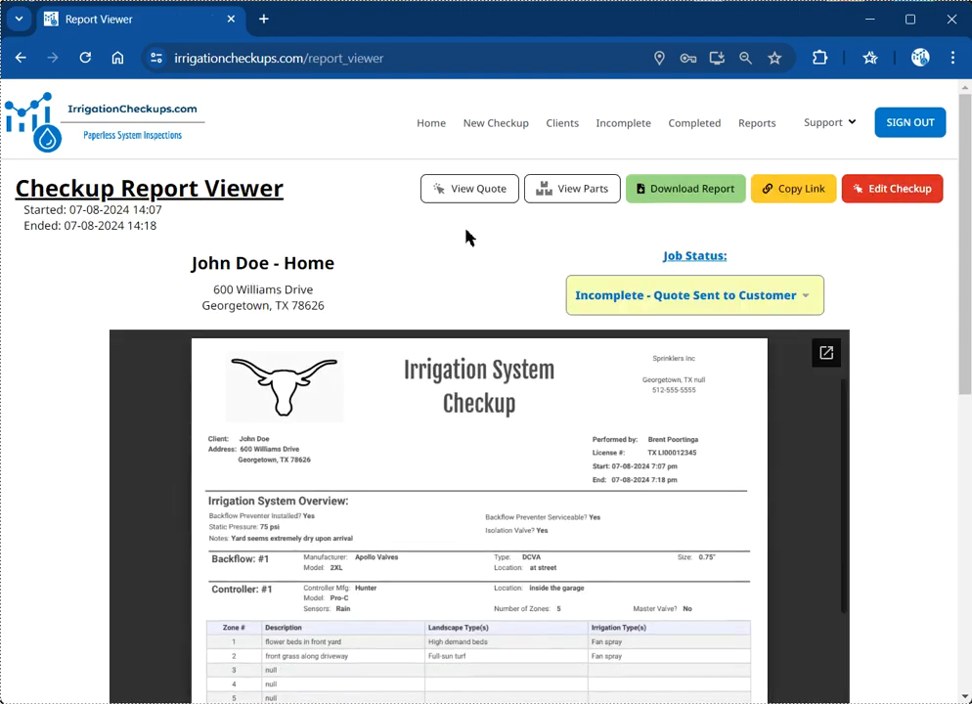
# Step: Open the $70 repair quote and save the client's drawn signature on it
pyautogui.click(460, 192)
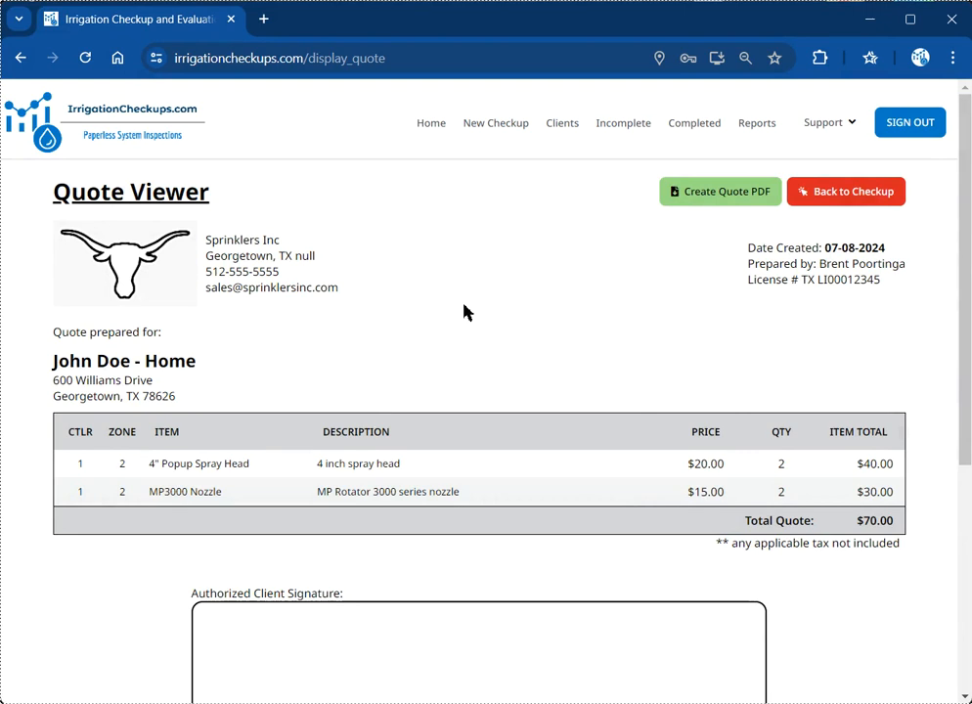
pyautogui.scroll(-1, 466, 311)
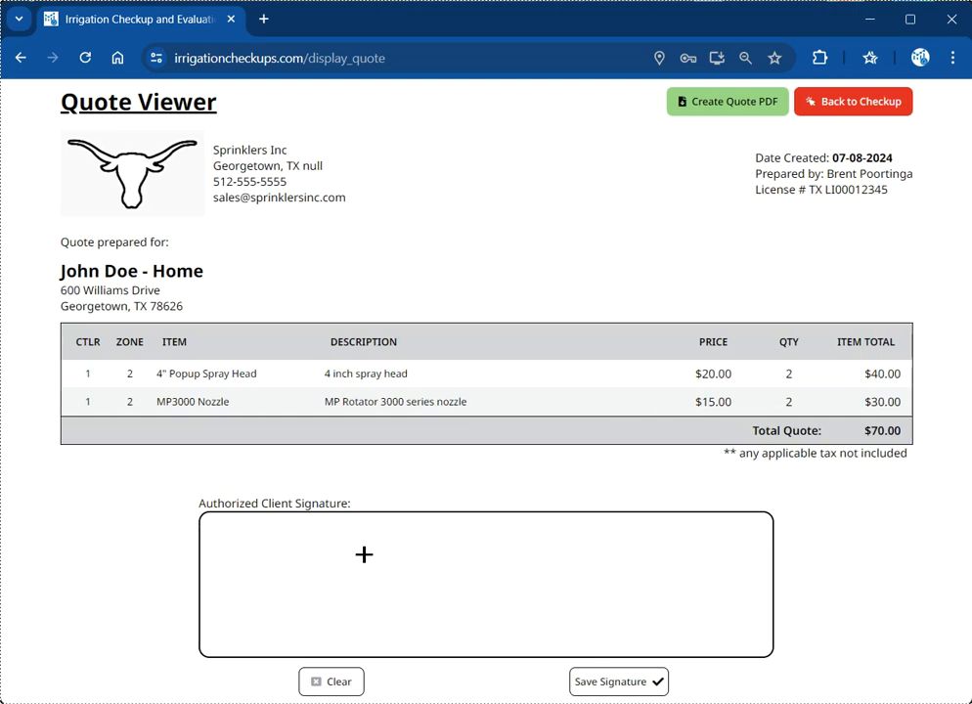
pyautogui.moveTo(363, 556)
pyautogui.mouseDown()
pyautogui.moveTo(319, 573)
pyautogui.moveTo(652, 624)
pyautogui.moveTo(647, 608)
pyautogui.mouseUp()
pyautogui.click(582, 690)
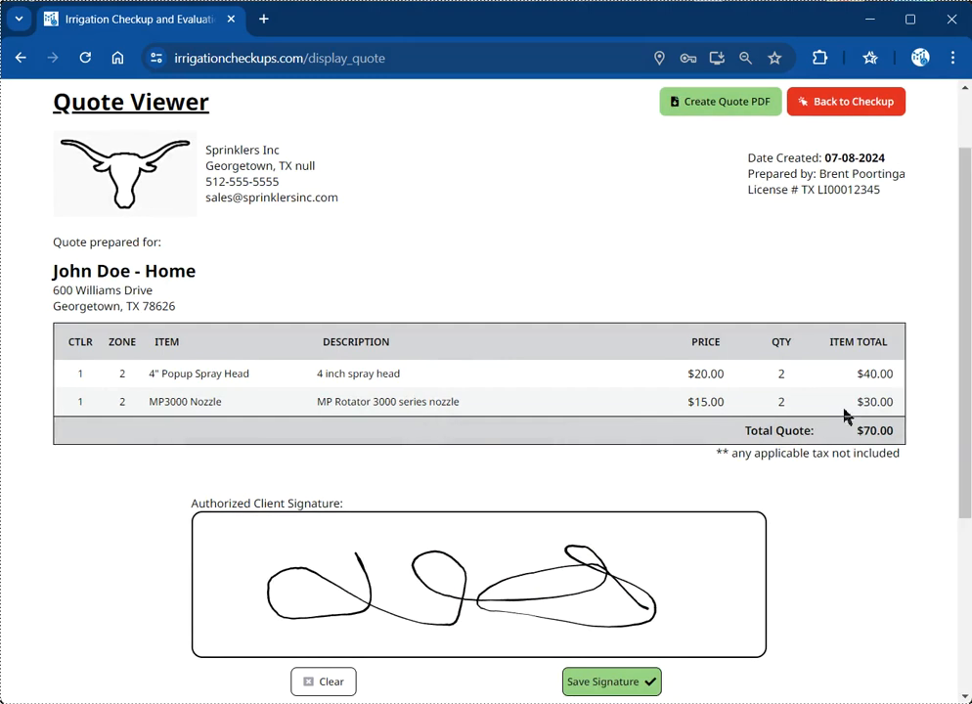
# Step: Generate the signed Repair Quote PDF listing both parts and the $70.00 total
pyautogui.scroll(1, 861, 401)
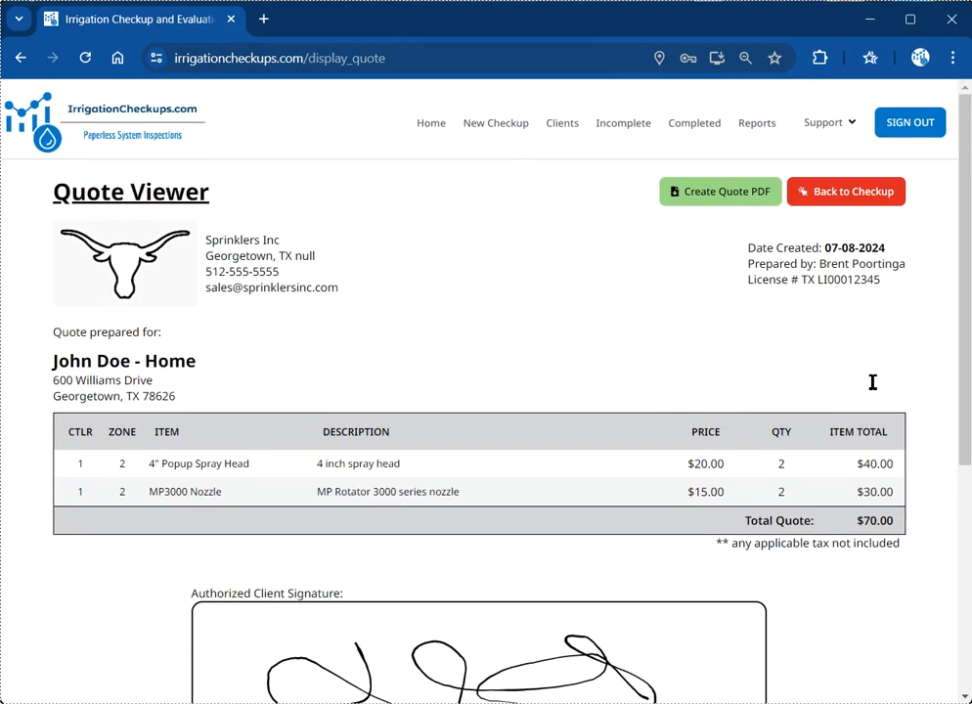
pyautogui.click(713, 199)
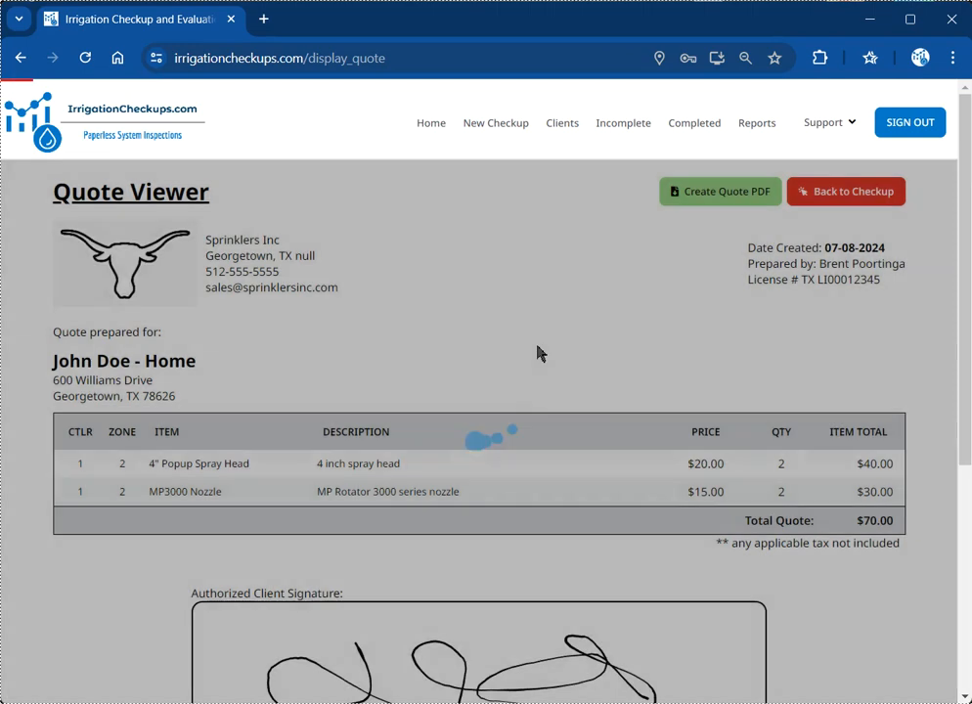
pyautogui.scroll(-1, 537, 351)
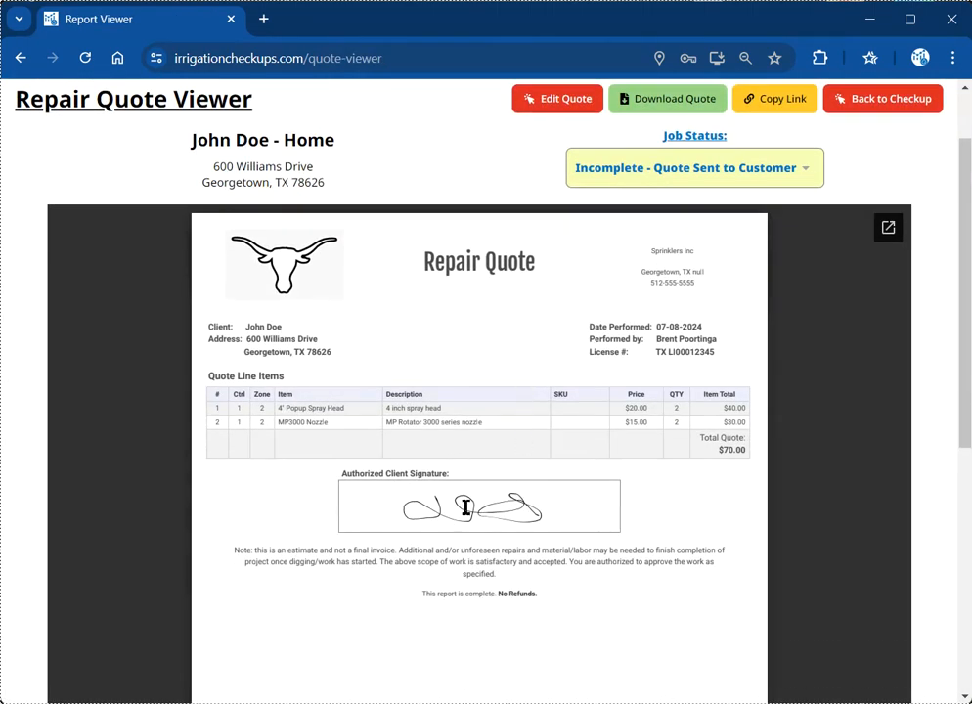
pyautogui.scroll(-5, 466, 511)
pyautogui.scroll(6, 465, 513)
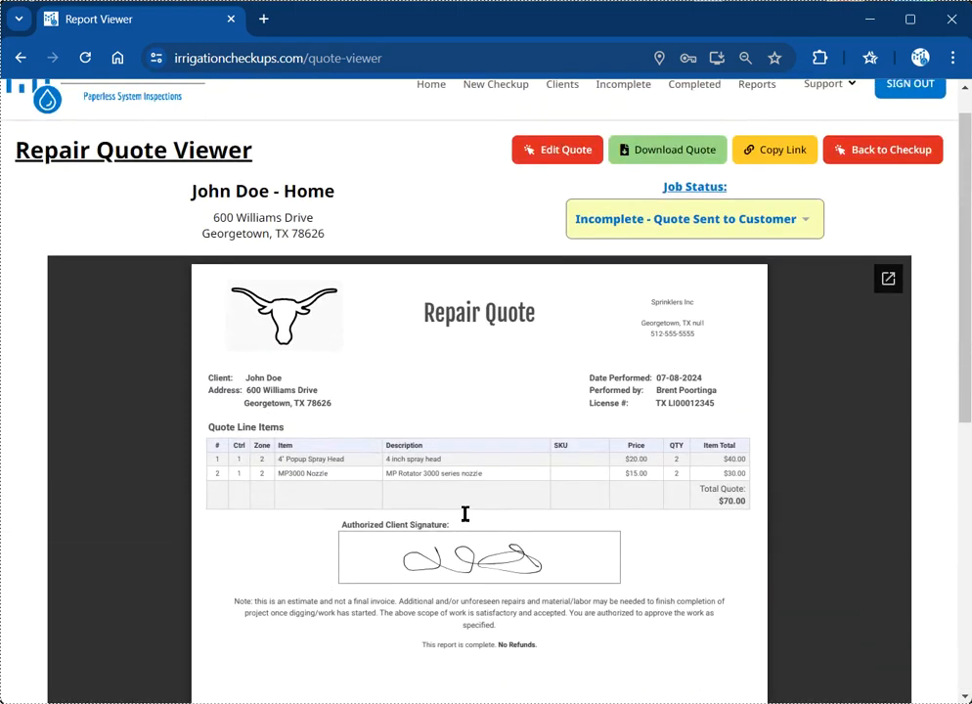
pyautogui.scroll(1, 466, 514)
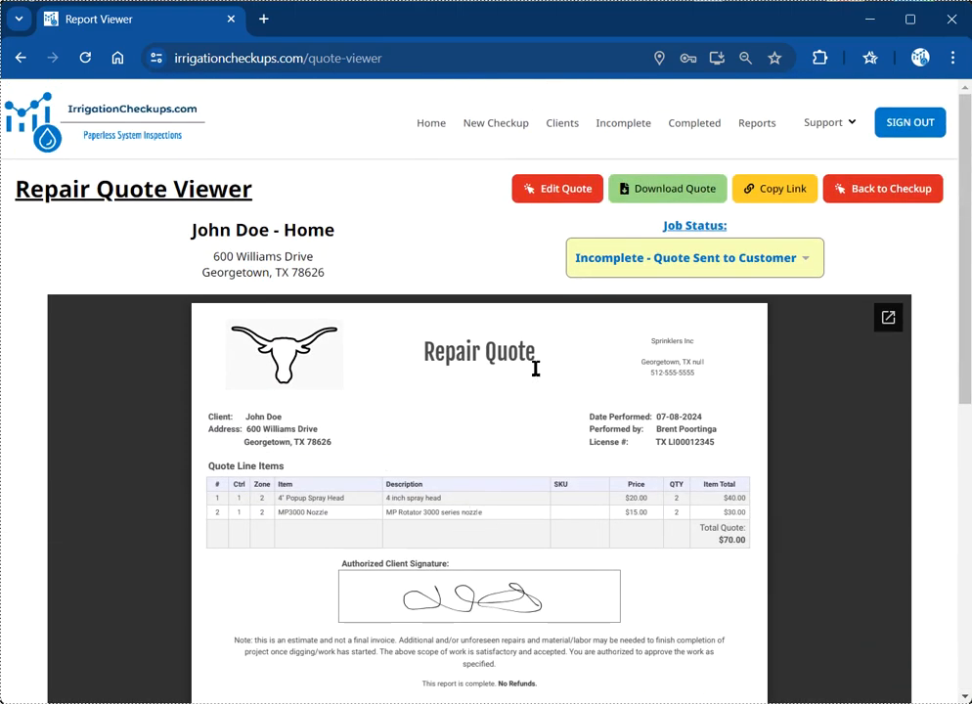
# Step: Return to the checkup report, then open it for editing and dismiss the warning
pyautogui.click(909, 208)
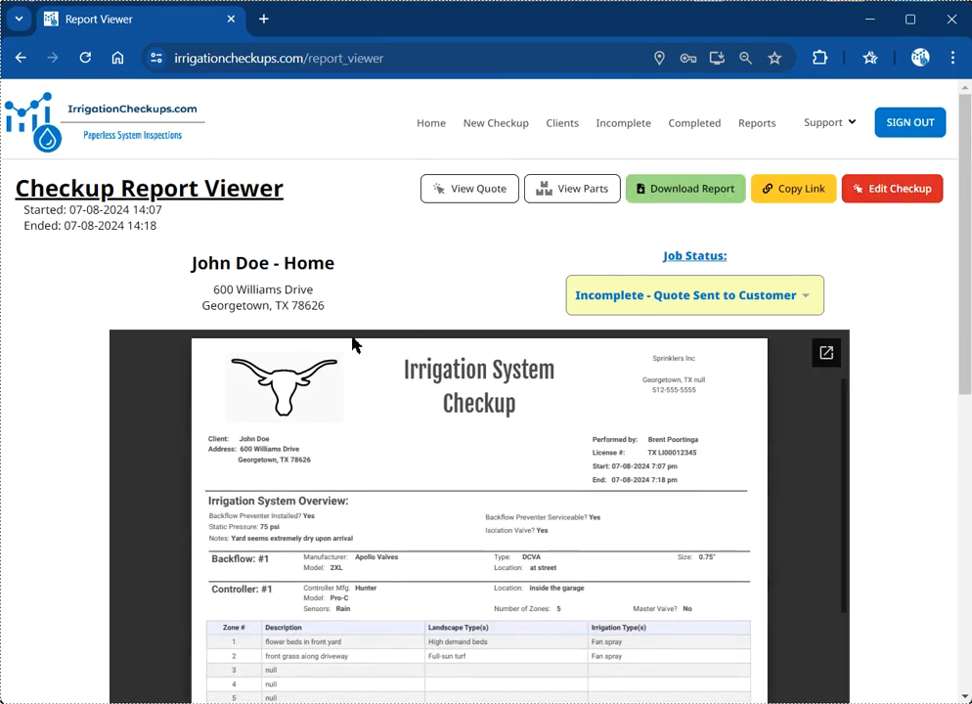
pyautogui.scroll(-15, 130, 416)
pyautogui.scroll(-5, 192, 504)
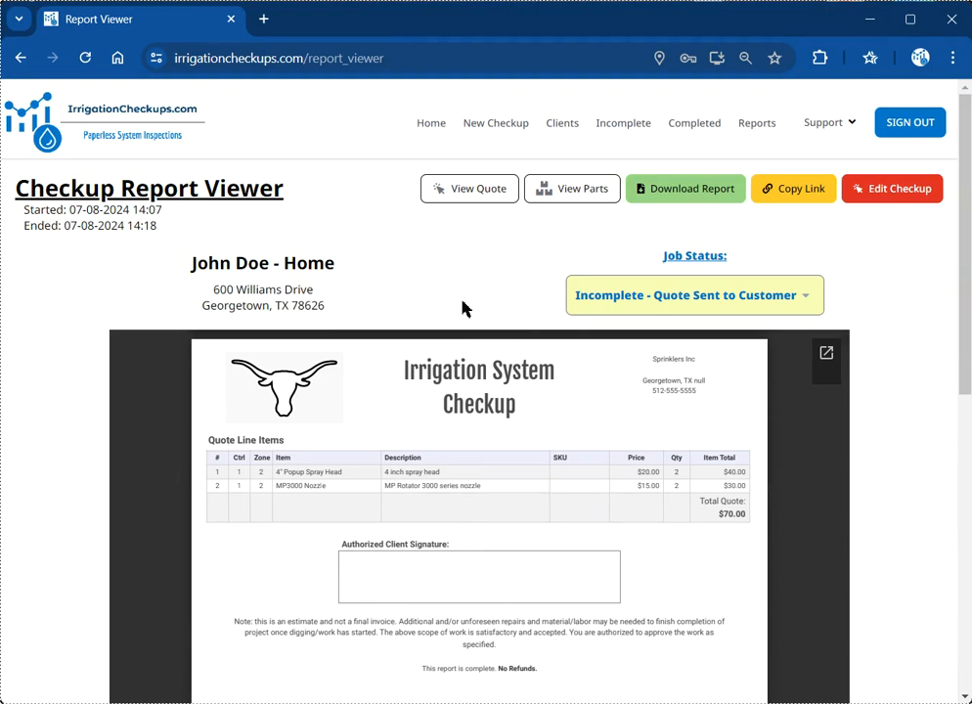
pyautogui.click(925, 194)
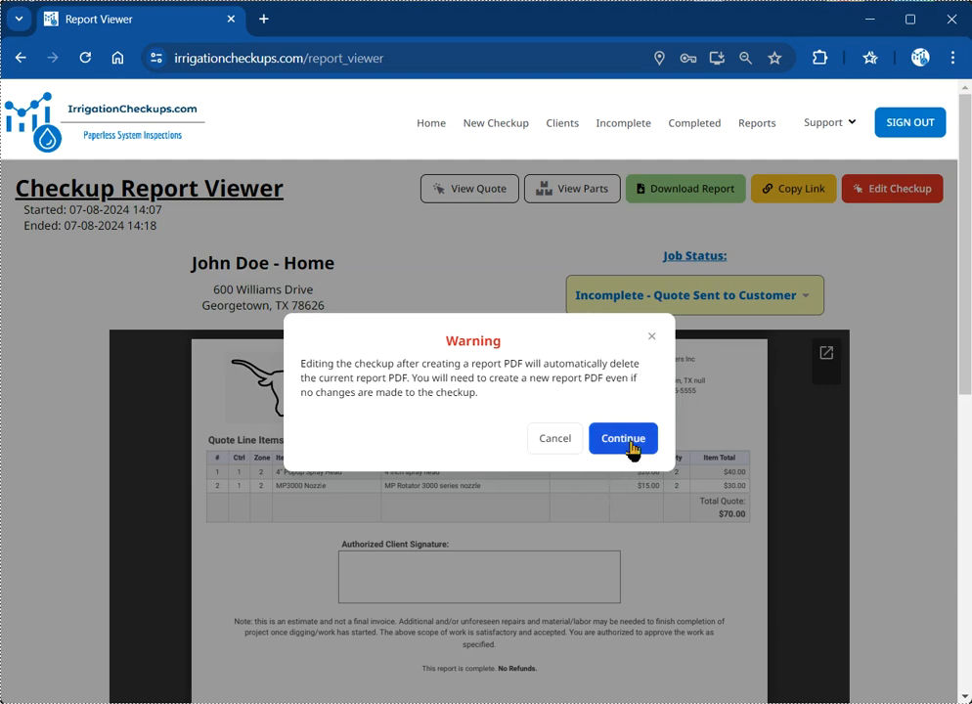
pyautogui.click(651, 336)
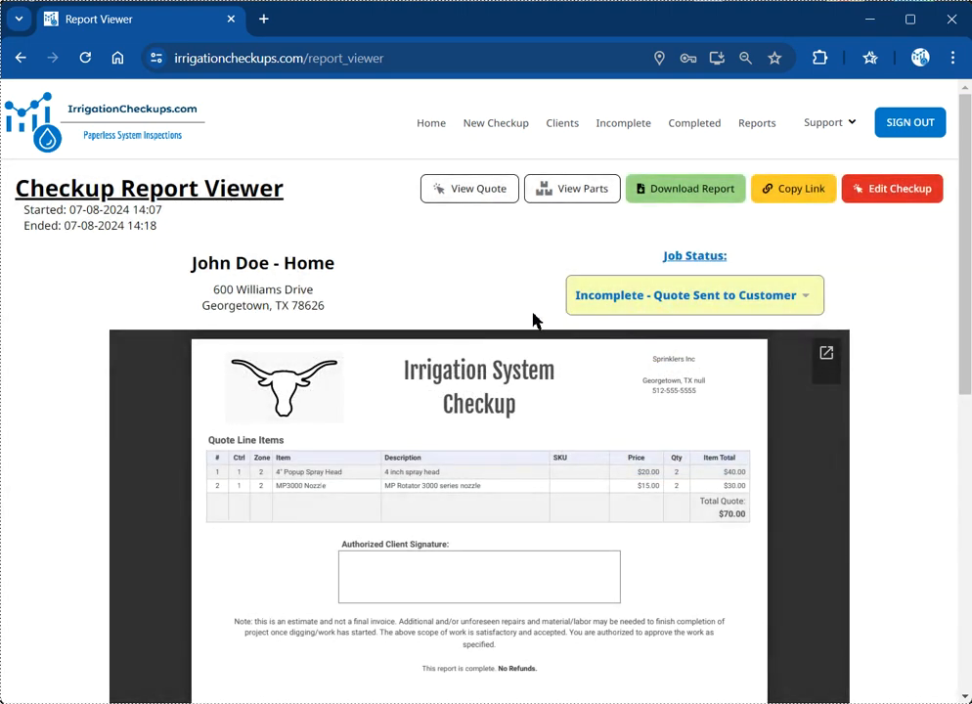
pyautogui.scroll(-6, 104, 372)
pyautogui.scroll(6, 98, 381)
# Step: From the Incomplete list, set the customer's checkup status to Completed and recreate its report PDF
pyautogui.click(633, 134)
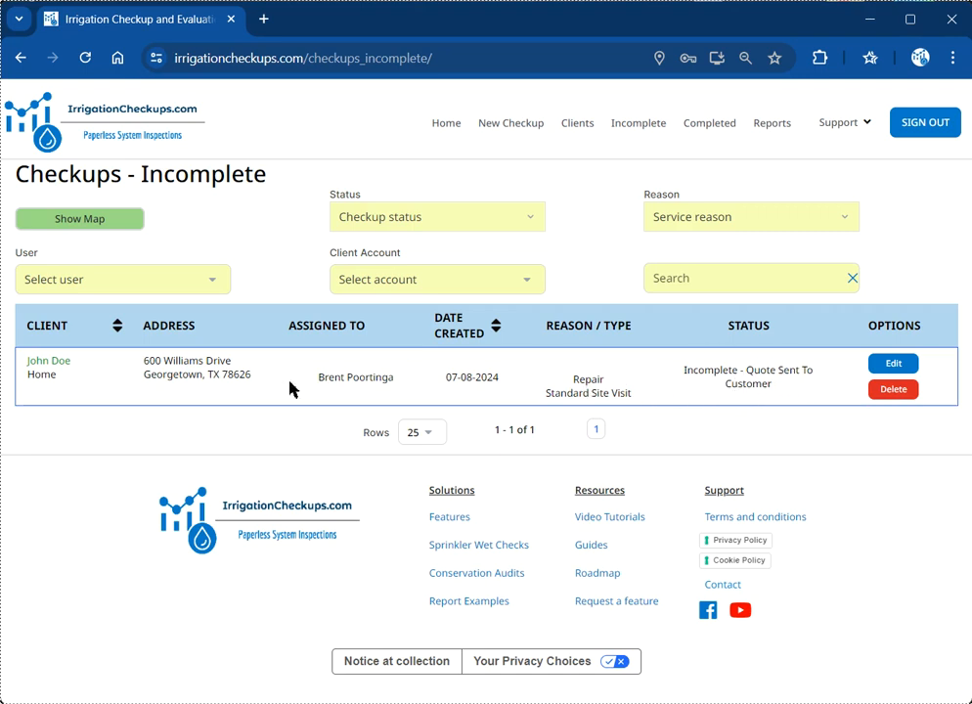
pyautogui.click(892, 369)
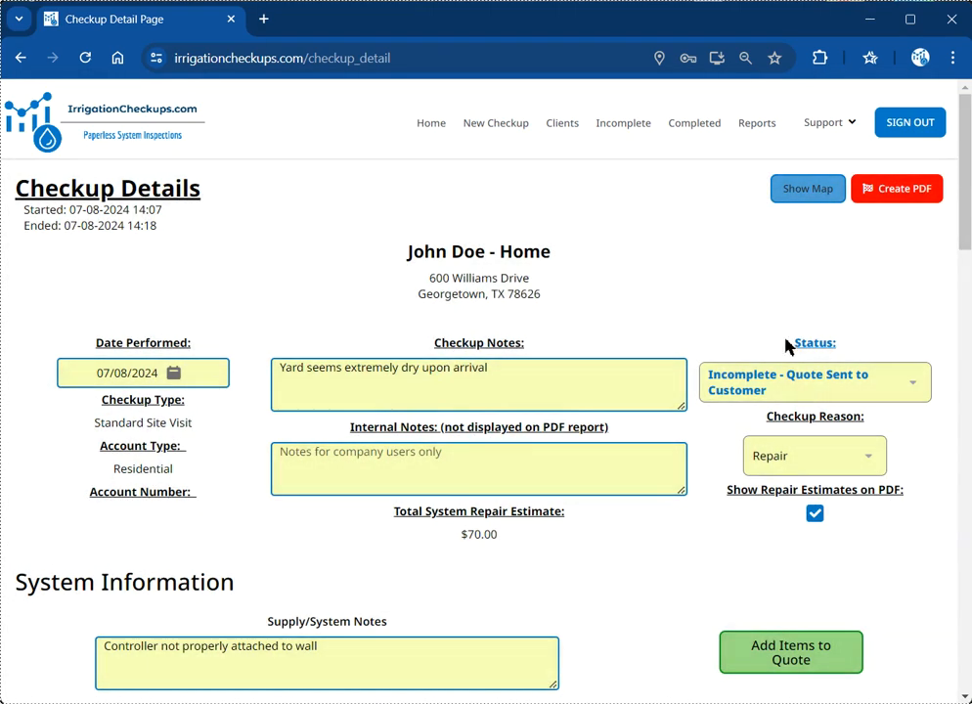
pyautogui.click(815, 385)
pyautogui.click(771, 486)
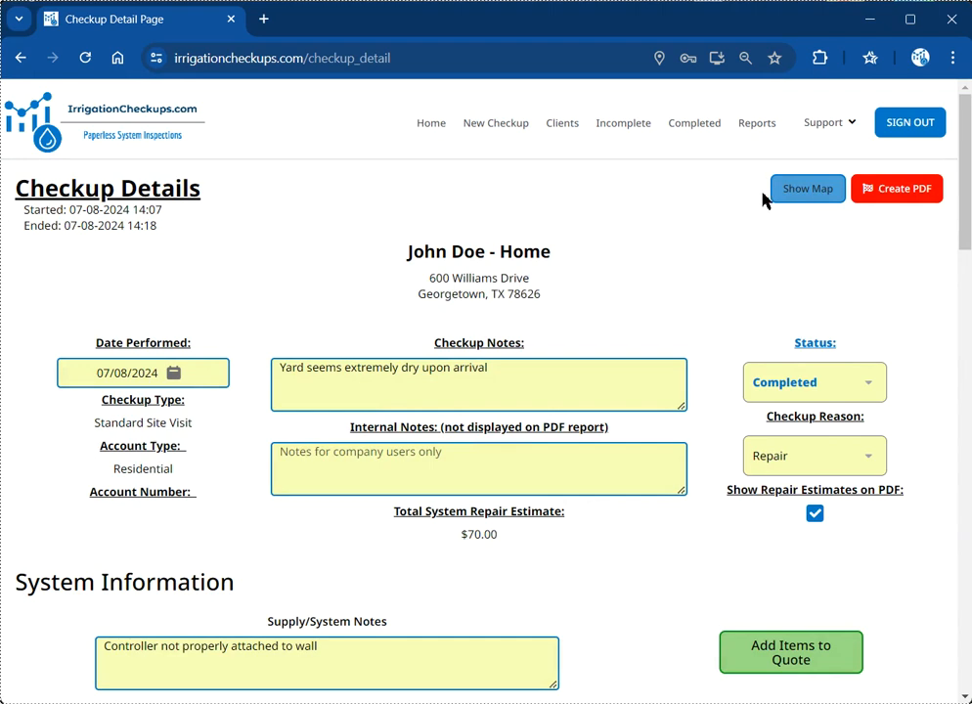
pyautogui.click(883, 196)
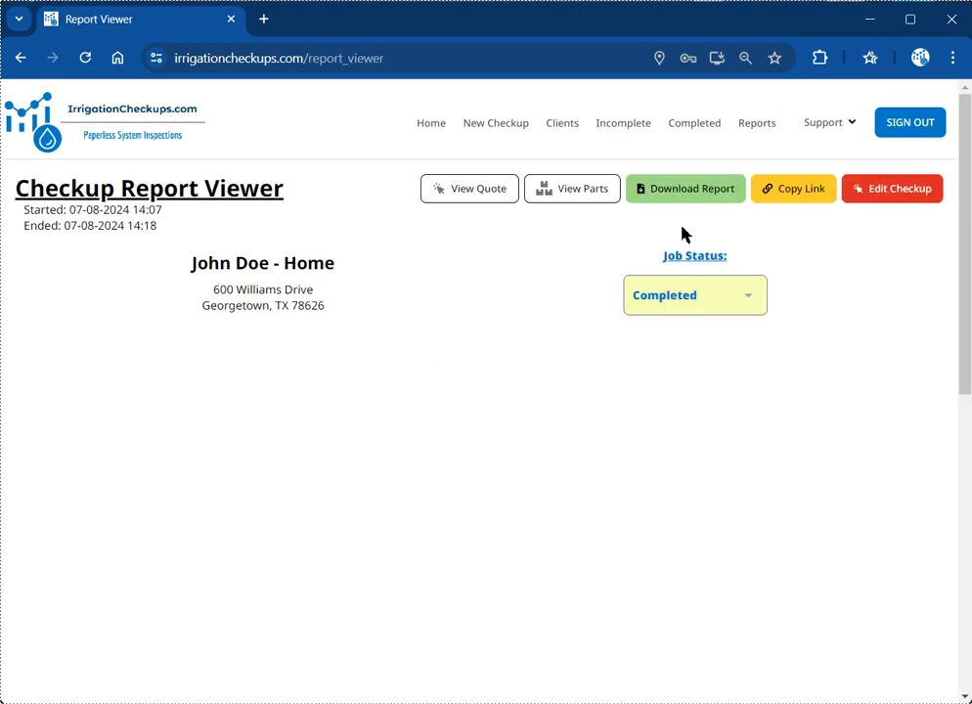
pyautogui.scroll(-10, 196, 479)
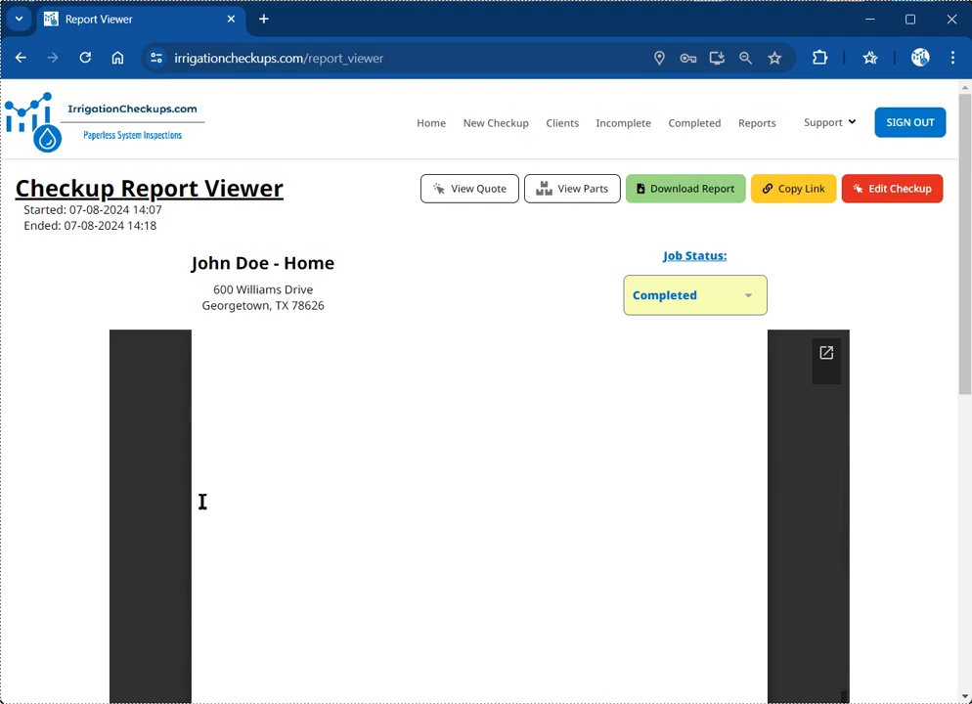